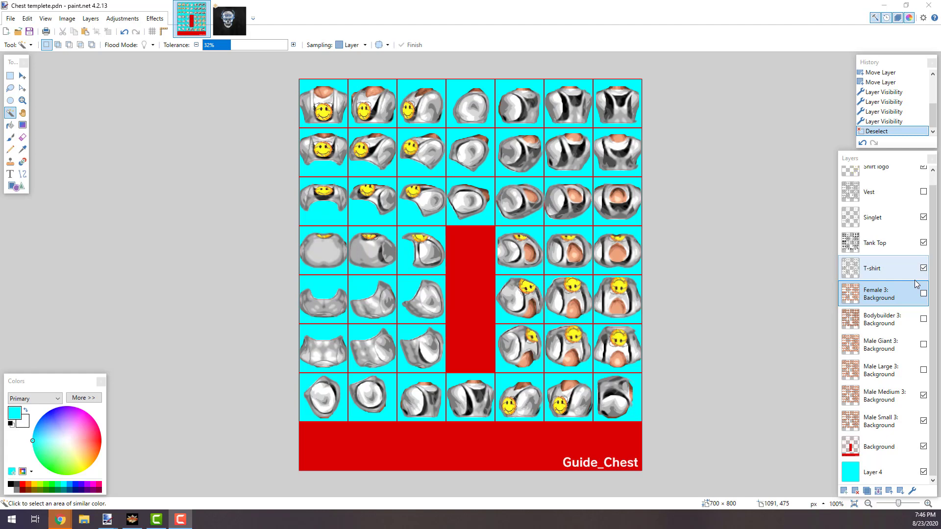
# Hide the Tank Top and Singlet layers so that only the T-shirt and shirt logo clothing layers show
pyautogui.click(925, 243)
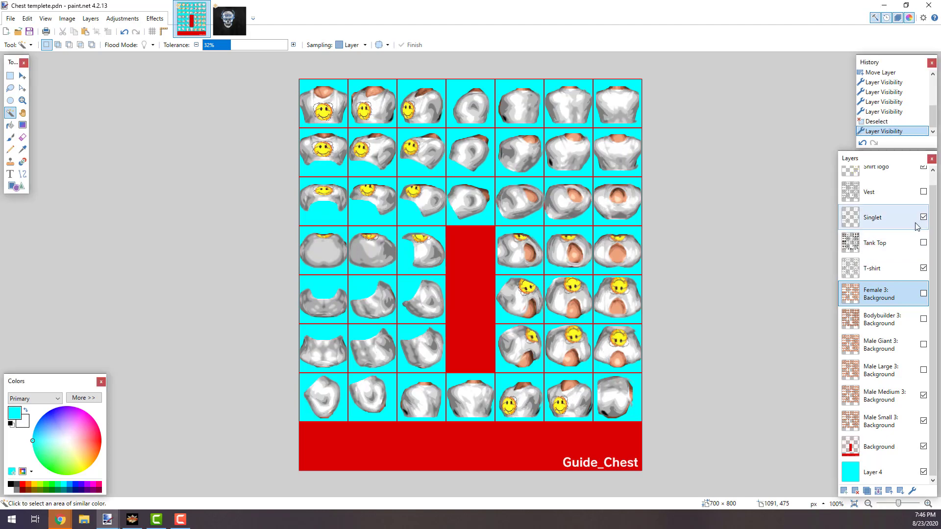
pyautogui.click(923, 217)
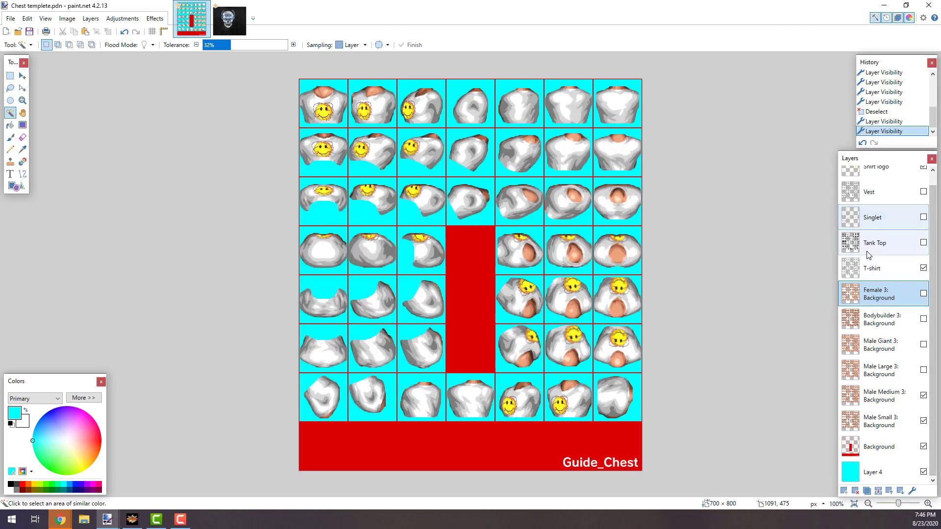
pyautogui.scroll(1, 874, 253)
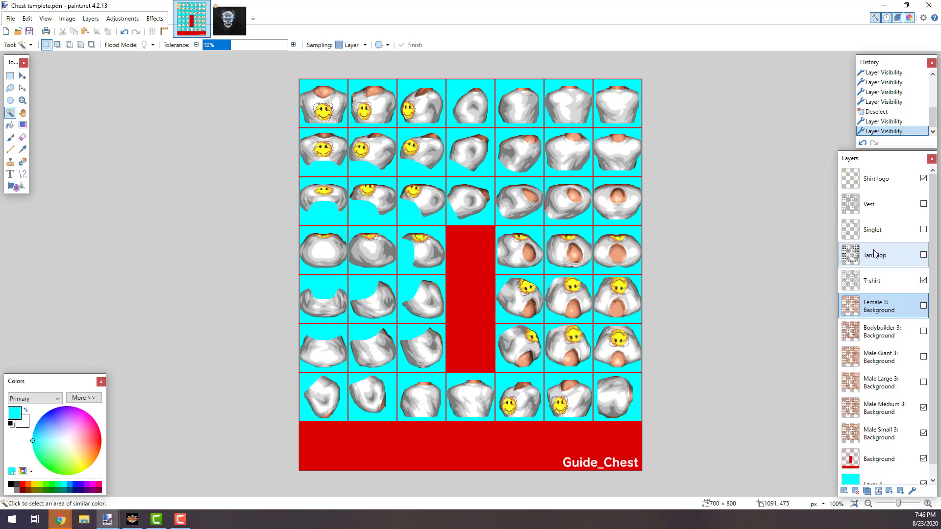
pyautogui.scroll(-1, 875, 253)
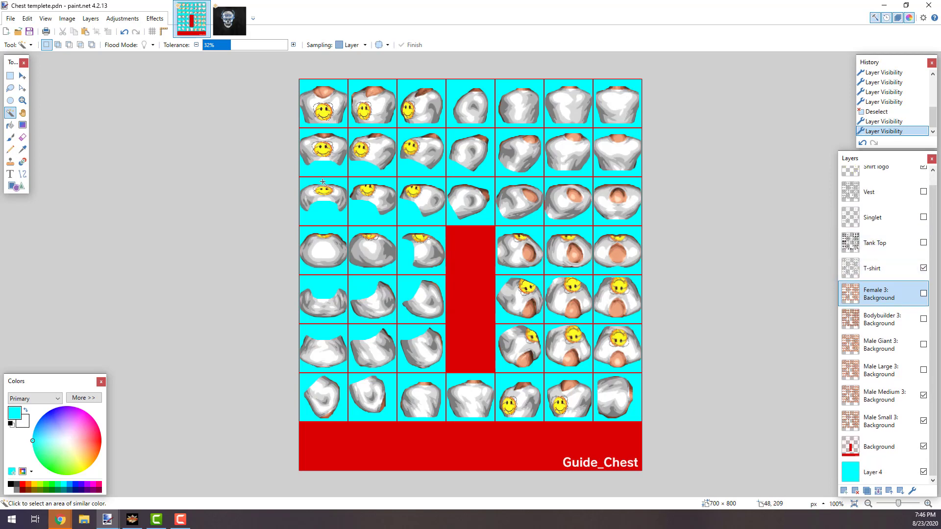
# Hide the Male Medium 3 and Male Small 3 body background layers
pyautogui.click(927, 404)
pyautogui.click(925, 380)
pyautogui.click(923, 395)
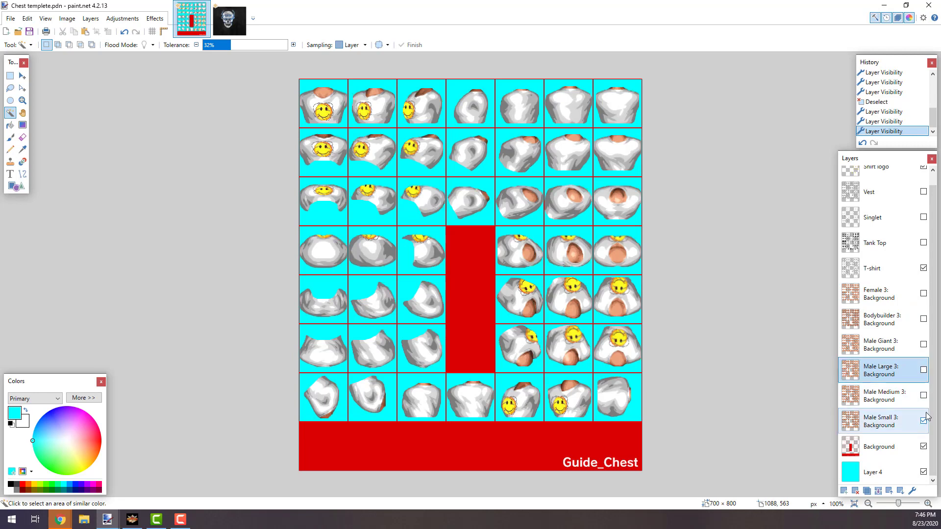
pyautogui.click(923, 423)
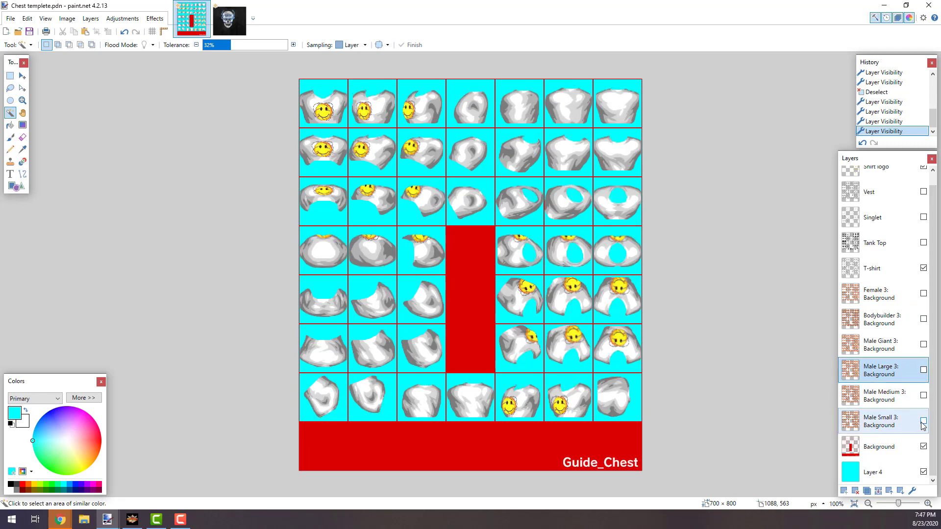
# Toggle the red Background grid layer on and off to compare the template with and without it, leaving it hidden
pyautogui.click(923, 446)
pyautogui.click(923, 446)
pyautogui.click(923, 447)
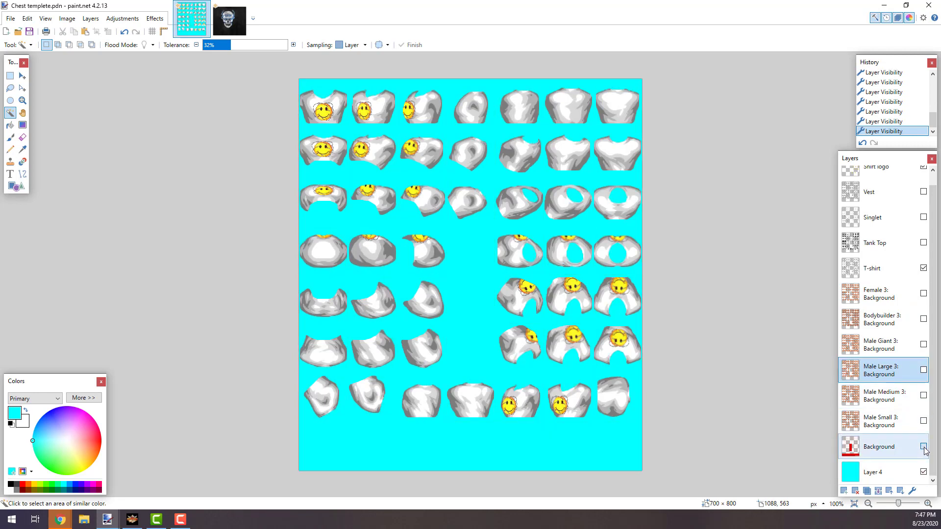
pyautogui.click(924, 446)
pyautogui.click(923, 446)
pyautogui.click(923, 446)
pyautogui.click(924, 447)
pyautogui.click(923, 446)
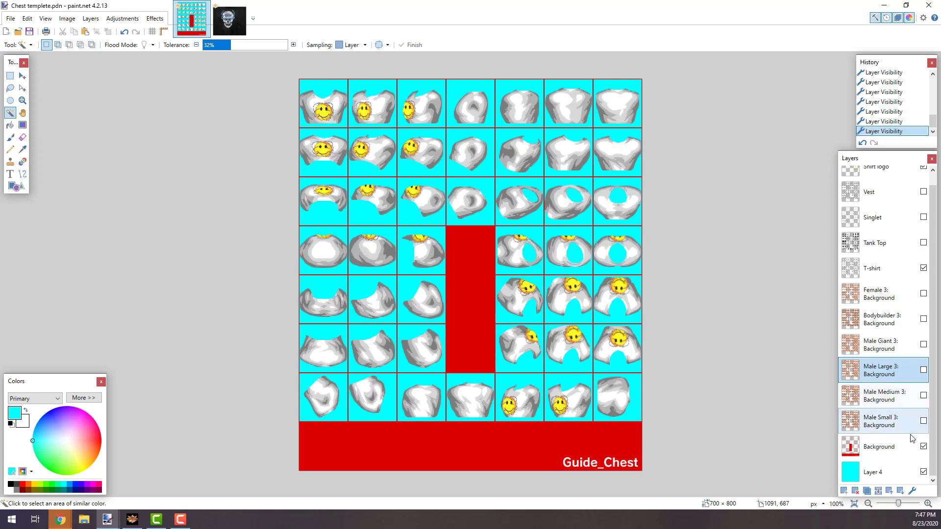
pyautogui.click(924, 447)
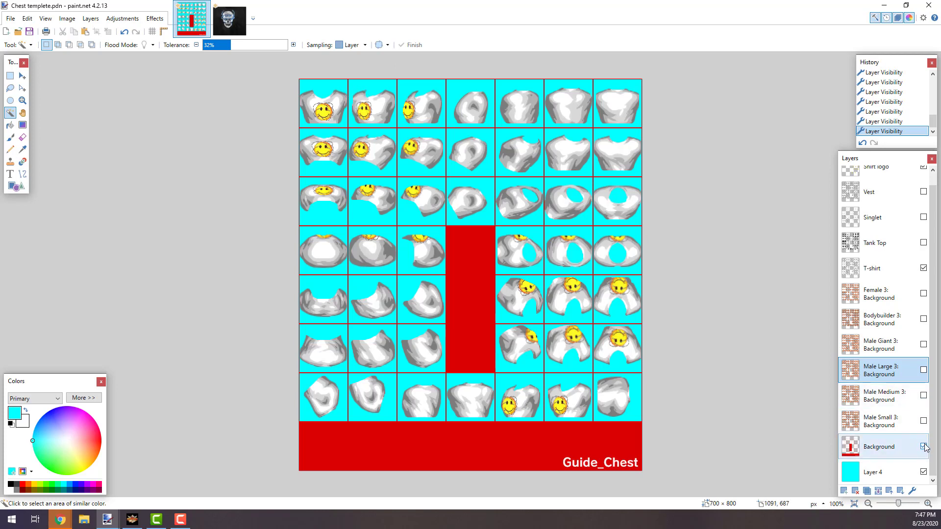
pyautogui.click(924, 446)
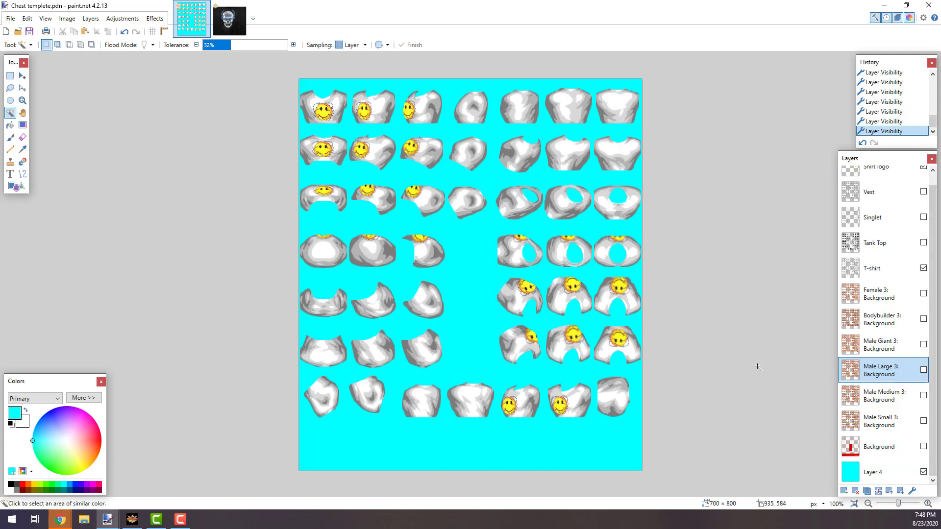
pyautogui.scroll(1, 904, 314)
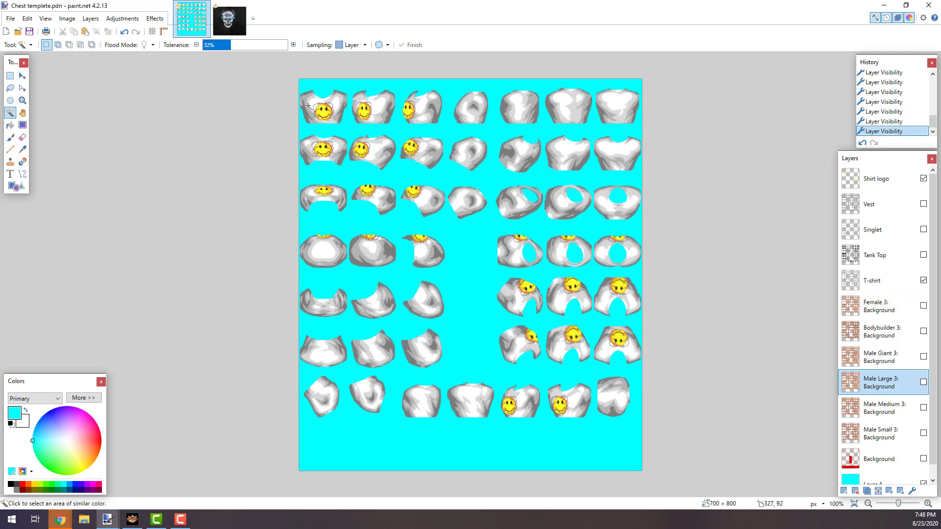
# Switch to the skull image and select and copy the whole picture
pyautogui.click(226, 22)
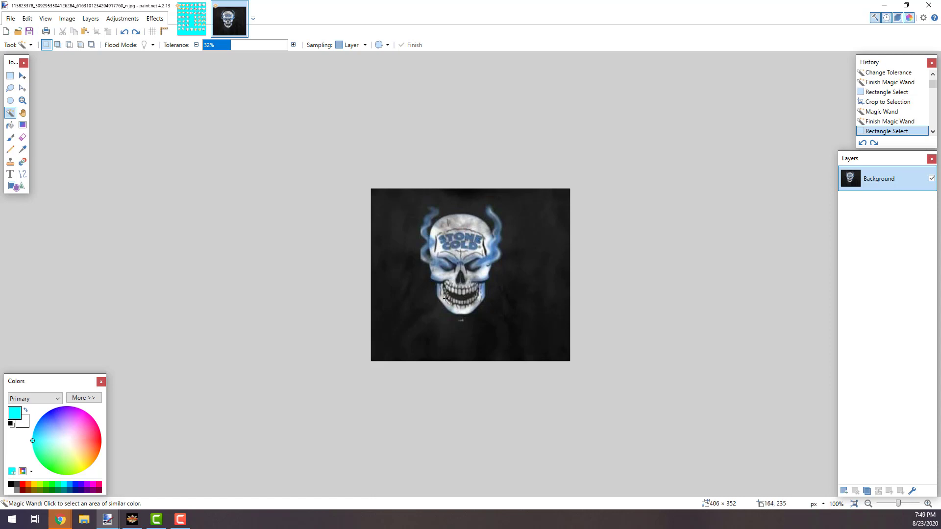
pyautogui.click(9, 76)
pyautogui.moveTo(292, 151); pyautogui.dragTo(575, 367)
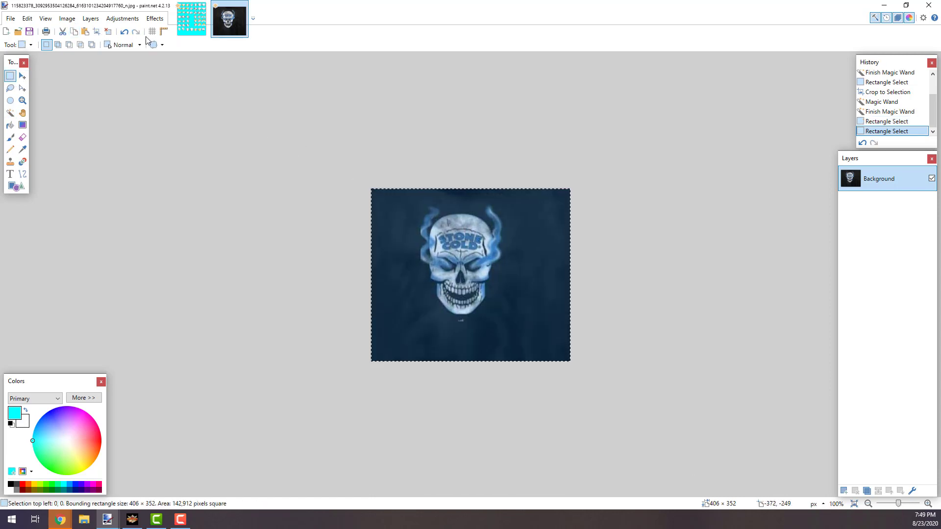
# Paste the skull picture into a new layer of the chest template and move that layer above Shirt logo
pyautogui.click(191, 18)
pyautogui.click(27, 18)
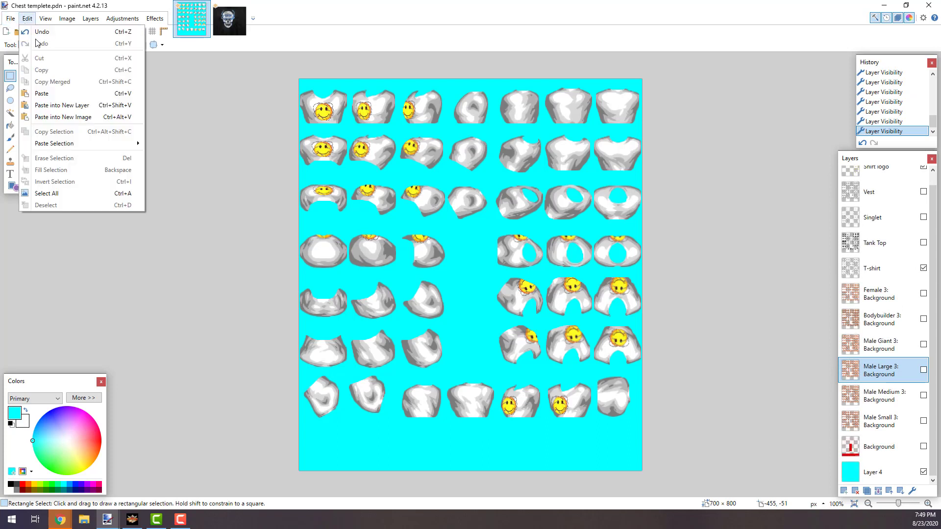
pyautogui.click(59, 105)
pyautogui.moveTo(400, 155); pyautogui.dragTo(426, 174)
pyautogui.moveTo(869, 371); pyautogui.dragTo(865, 192)
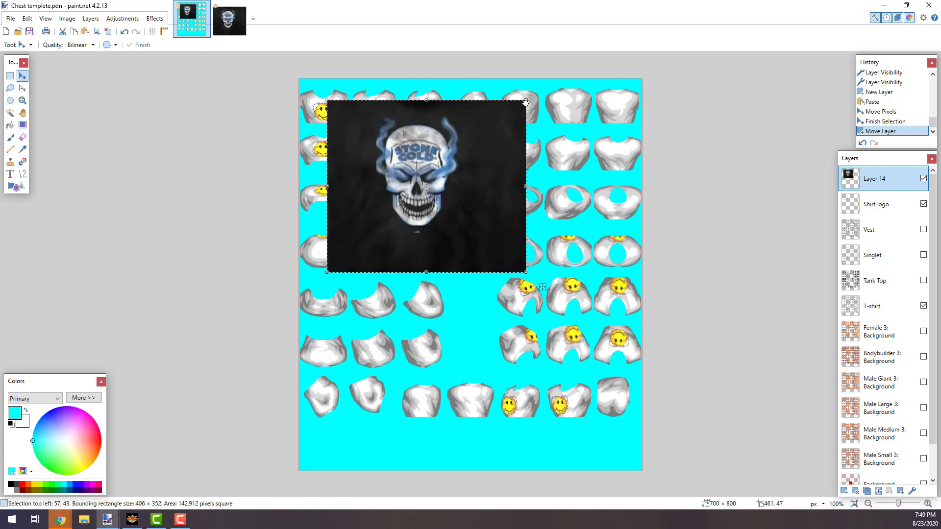
# Try the pasted skull picture at about 86 × 63 px over the first shirt, and delete its layer
pyautogui.moveTo(525, 101); pyautogui.dragTo(345, 109)
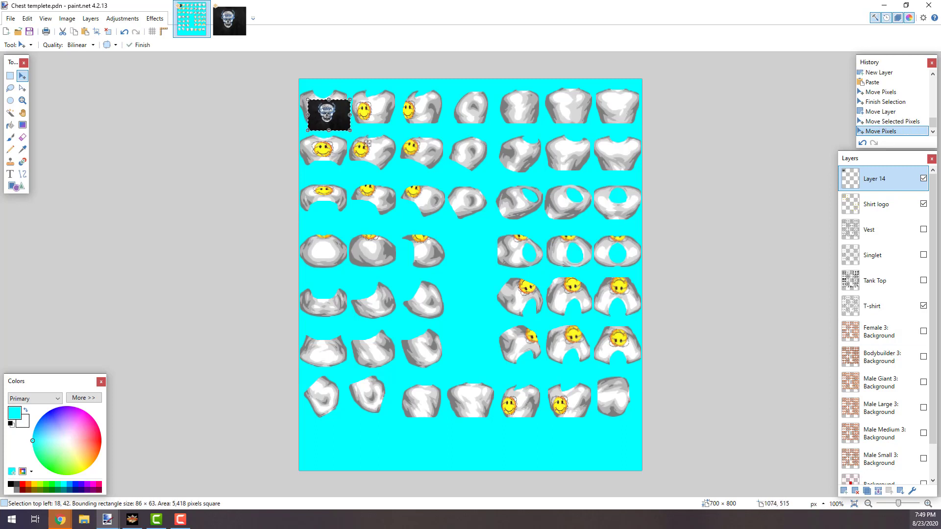
pyautogui.click(855, 490)
# In the skull image, clear the existing selection and erase the black background around the skull using the Magic Wand
pyautogui.click(226, 28)
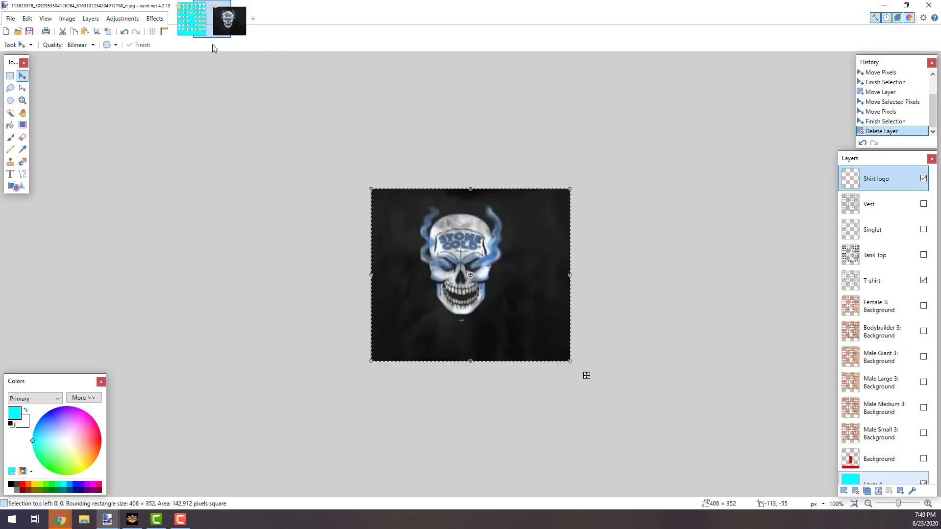
pyautogui.click(10, 76)
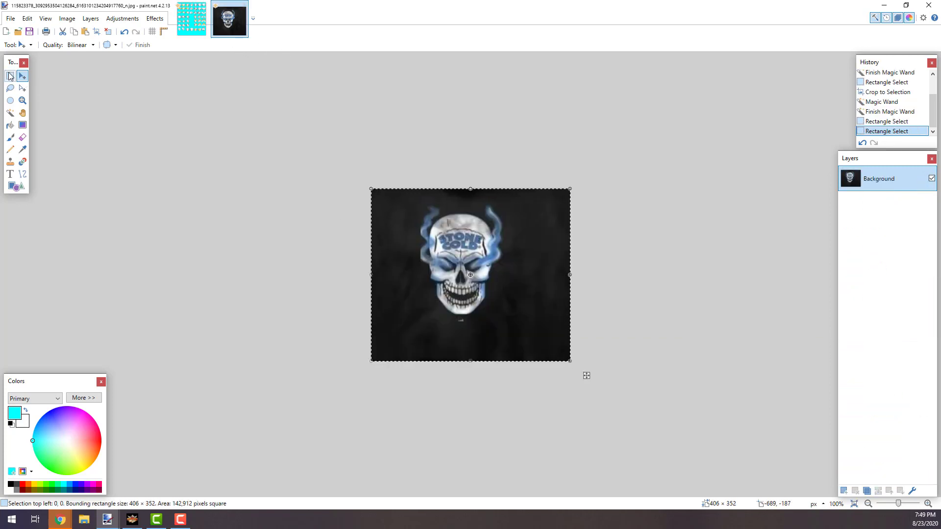
pyautogui.click(121, 206)
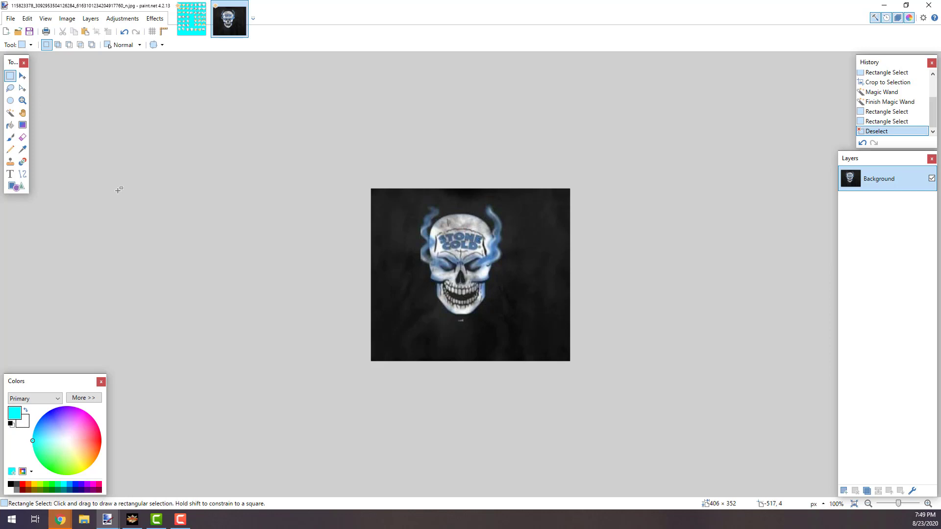
pyautogui.click(10, 113)
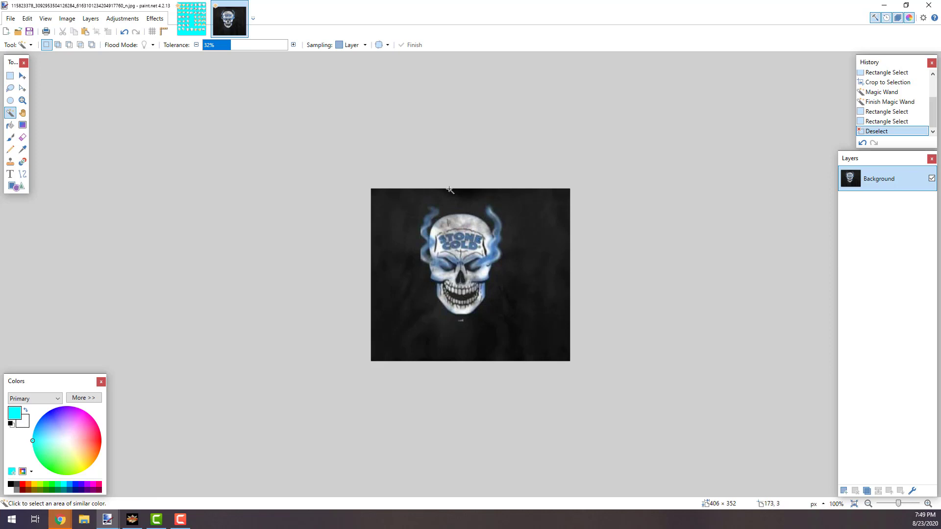
pyautogui.click(434, 195)
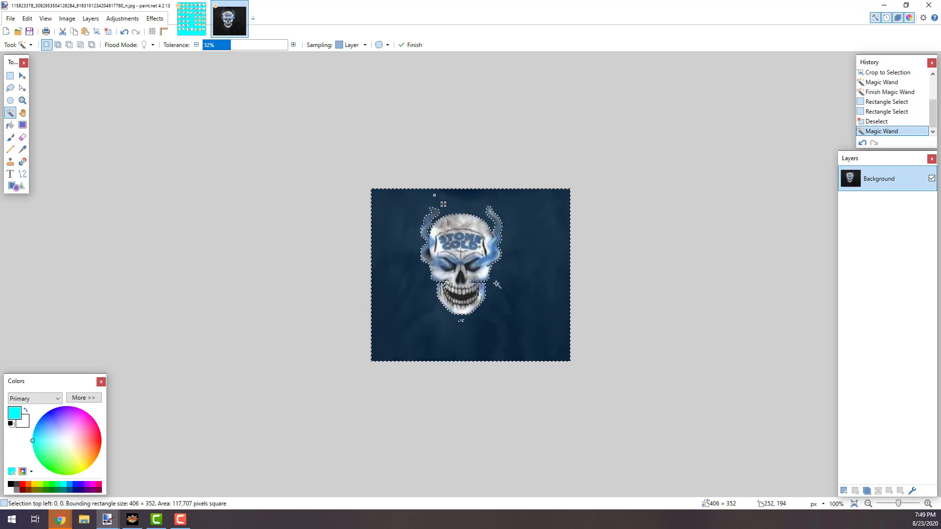
pyautogui.press('Delete')
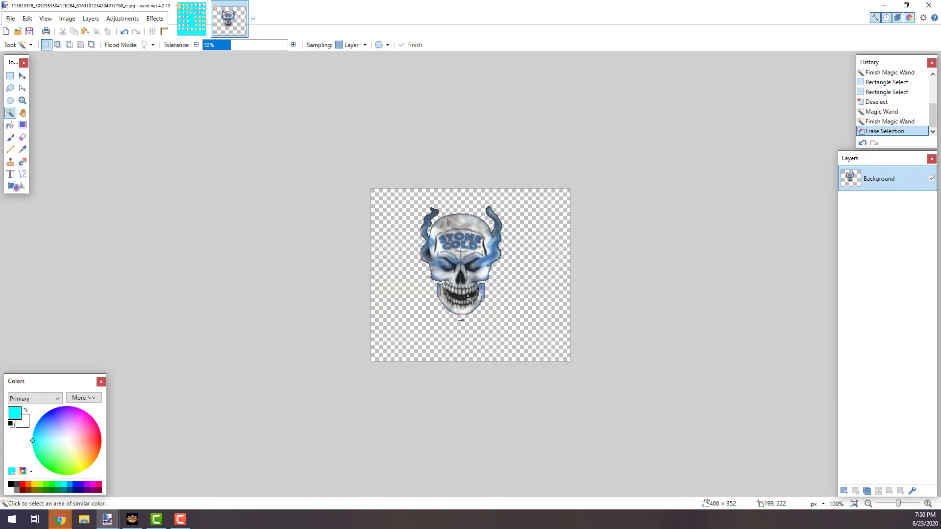
# Erase the dark areas inside the skull's mouth, nose and both eye sockets using the Magic Wand
pyautogui.click(470, 299)
pyautogui.press('Delete')
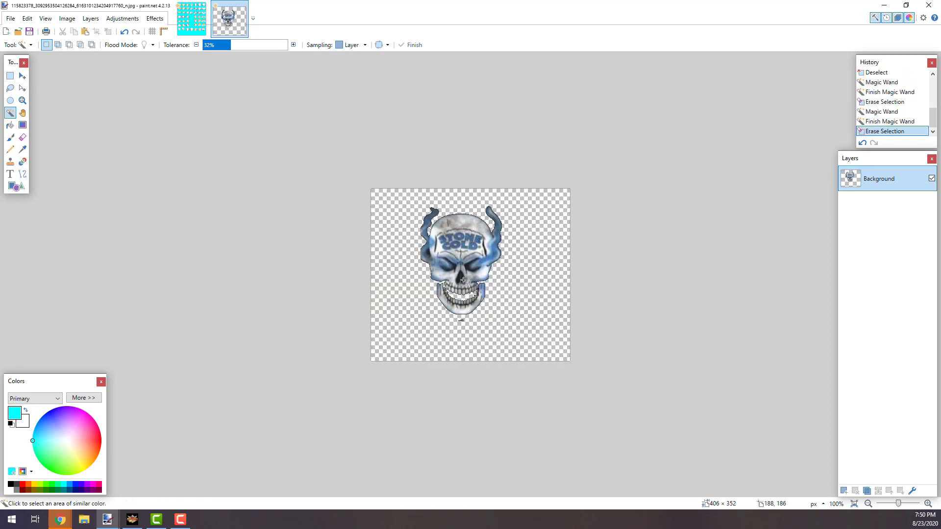
pyautogui.click(463, 286)
pyautogui.press('Delete')
pyautogui.click(471, 266)
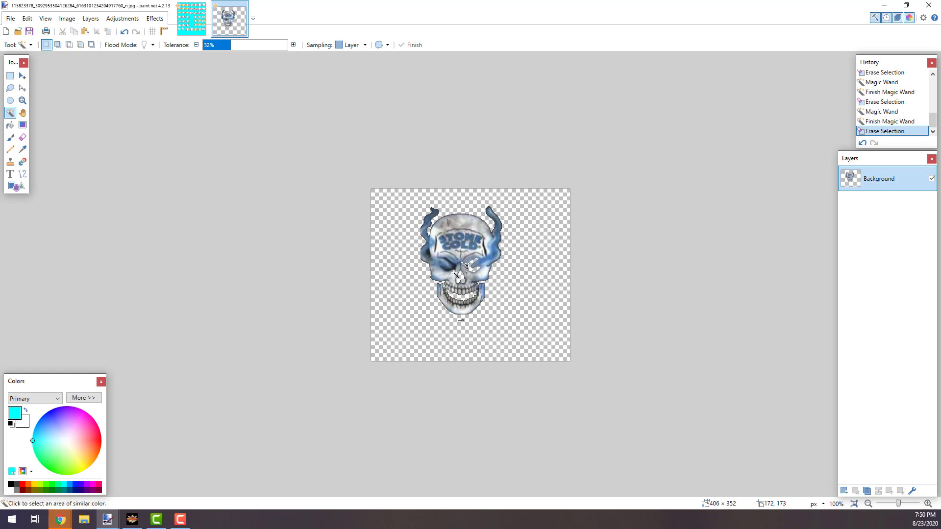
pyautogui.click(451, 268)
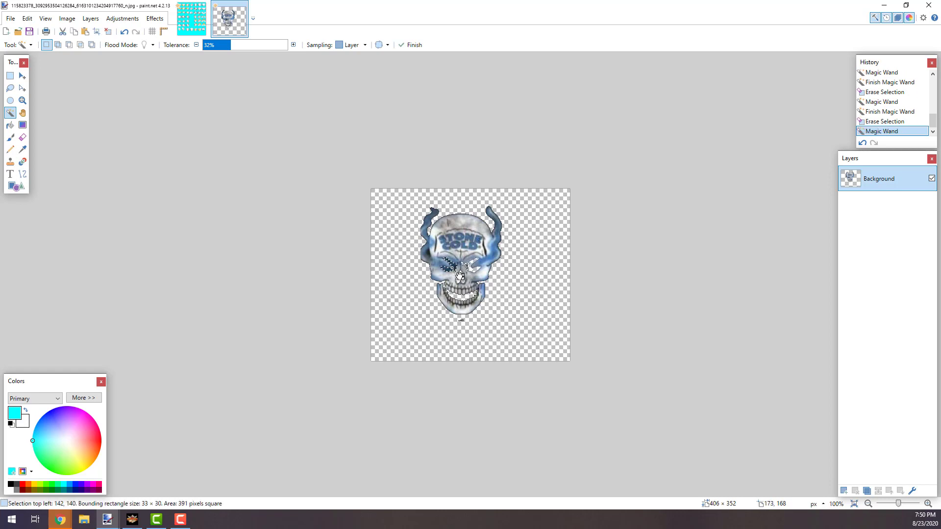
pyautogui.hotkey('ctrl', 'z')
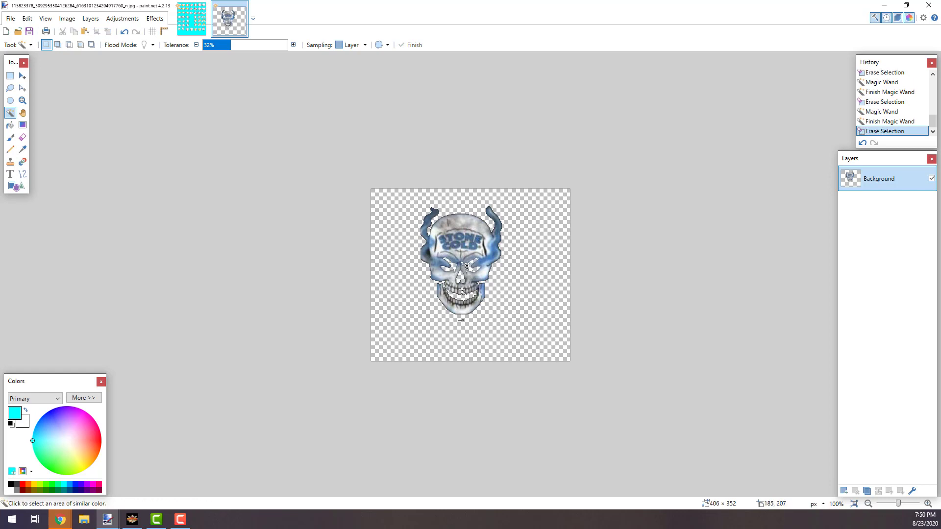
# Erase the small dark gaps between the smoke and the skull on both sides of the head
pyautogui.click(427, 252)
pyautogui.hotkey('ctrl', 'z')
pyautogui.click(484, 251)
pyautogui.hotkey('ctrl', 'z')
# Erase the leftover speck below the skull's chin with a rectangular selection
pyautogui.click(10, 76)
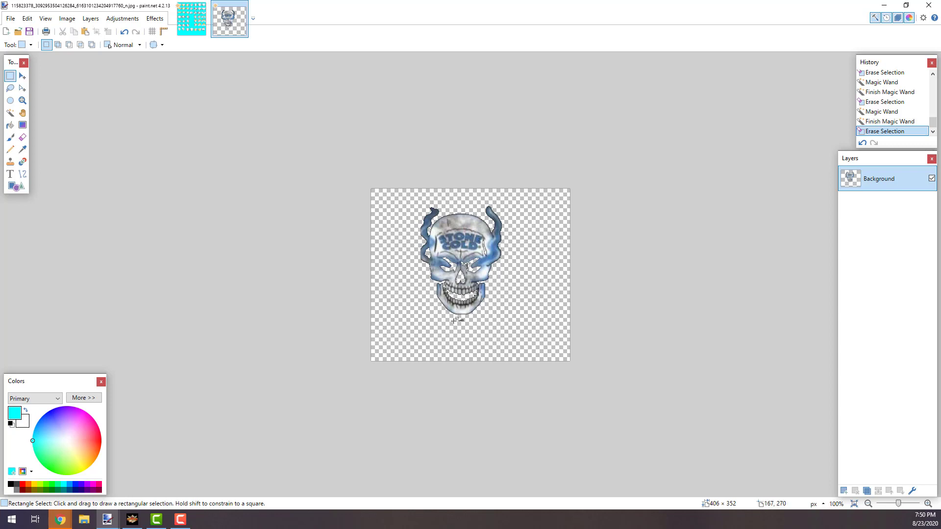
pyautogui.moveTo(447, 318); pyautogui.dragTo(493, 334)
pyautogui.press('Delete')
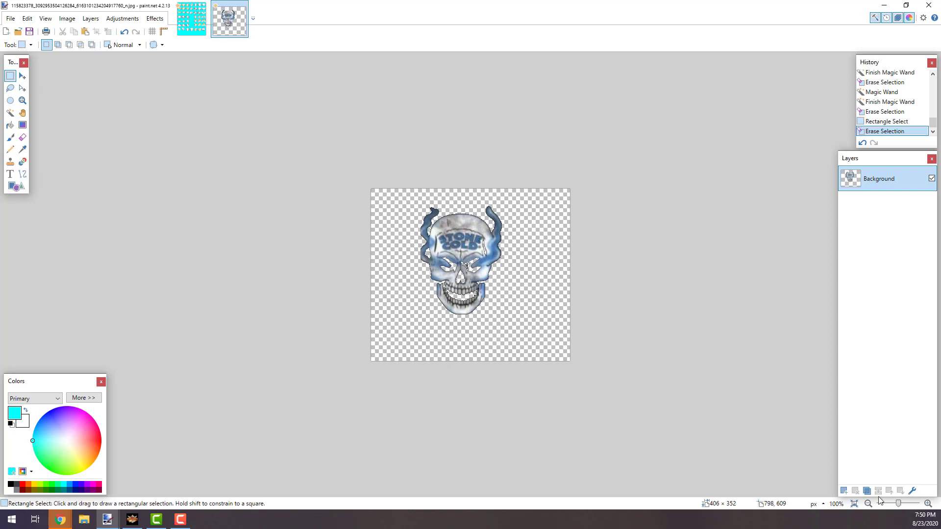
# Add a new layer beneath the skull layer and fill it with solid cyan
pyautogui.click(843, 491)
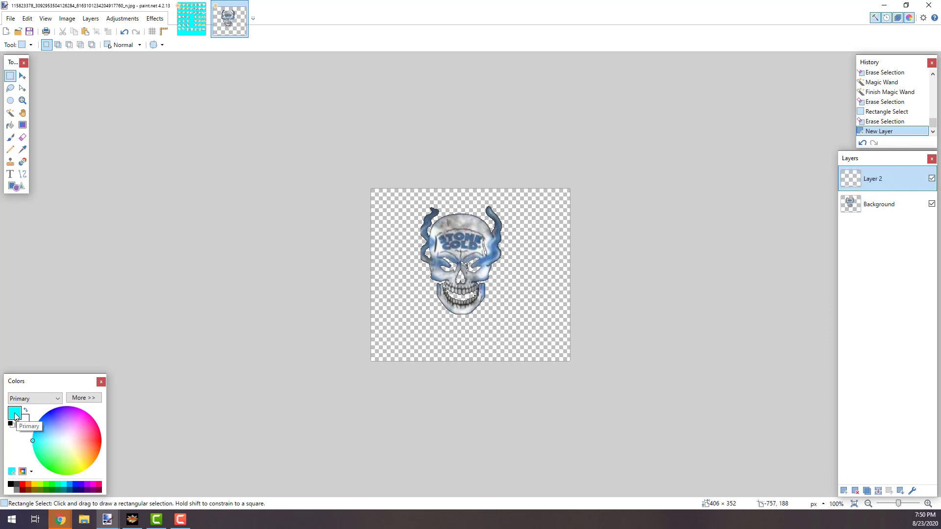
pyautogui.click(10, 125)
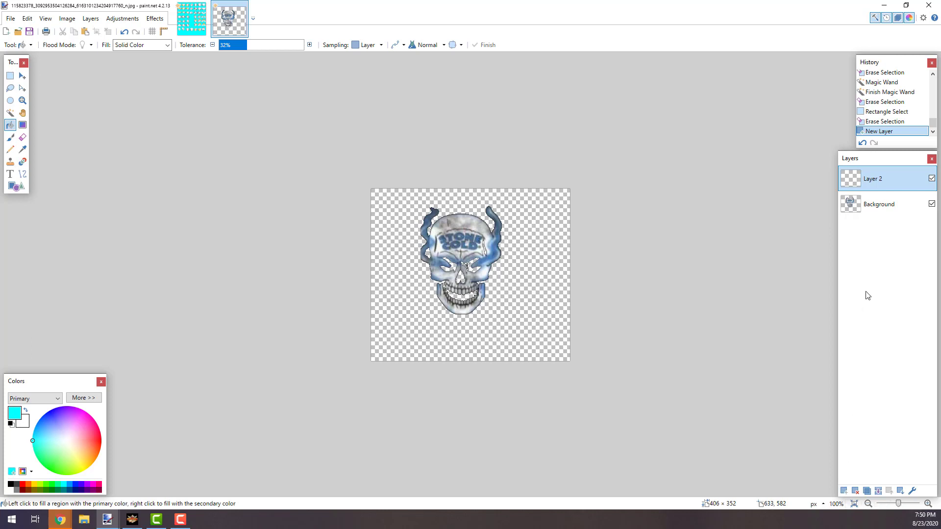
pyautogui.moveTo(871, 189); pyautogui.dragTo(870, 207)
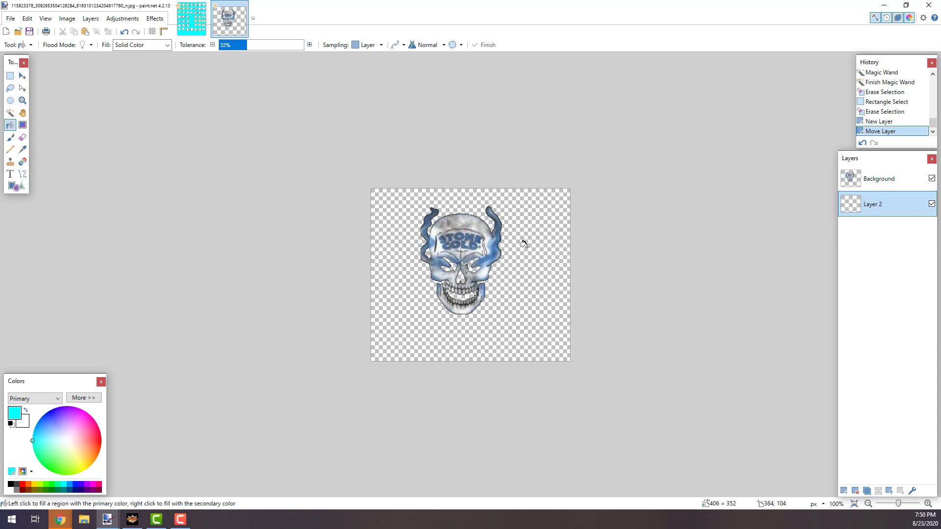
pyautogui.click(547, 276)
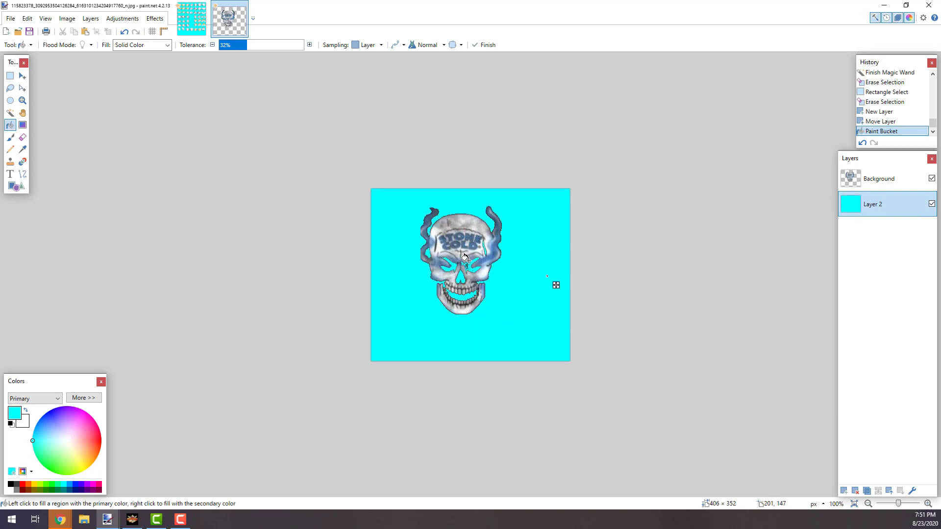
# Set the Eraser to a brush width of 9 and 100% hardness for cleaning up the skull's eye socket
pyautogui.click(22, 100)
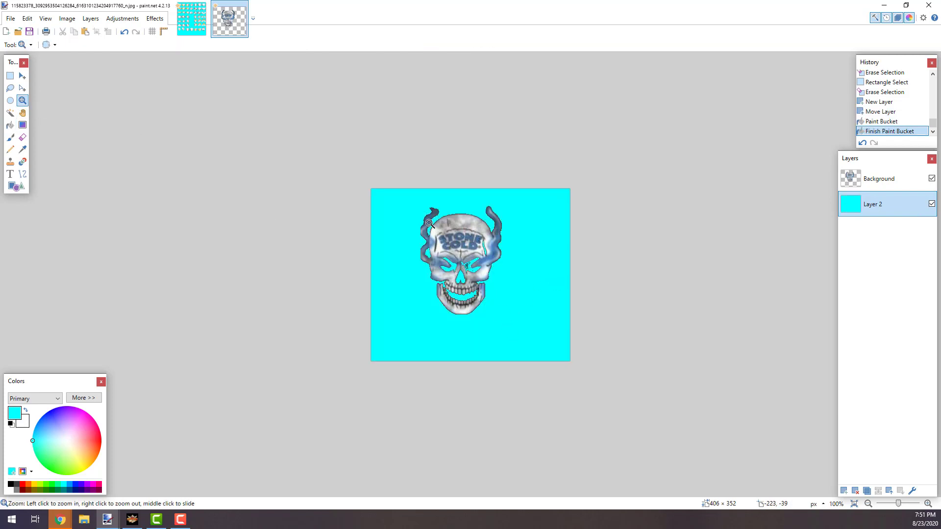
pyautogui.click(474, 244)
pyautogui.doubleClick(473, 244)
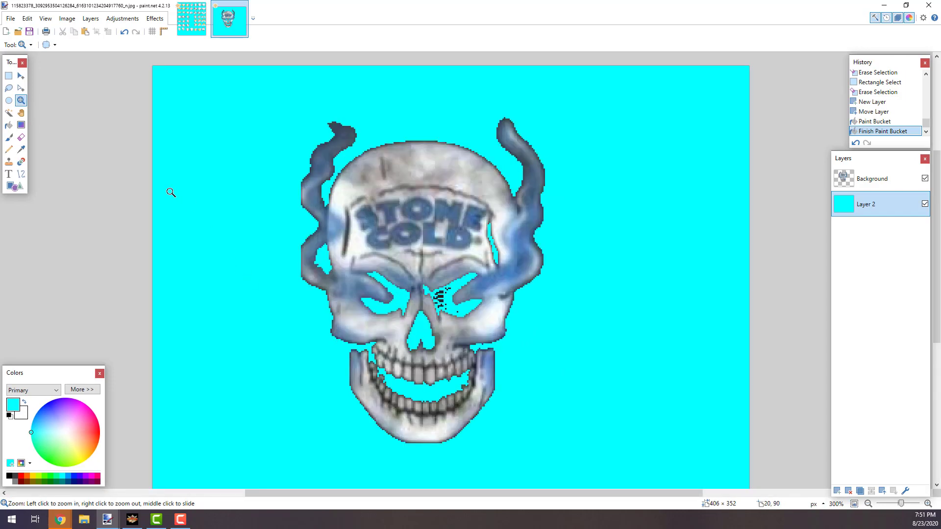
pyautogui.click(26, 140)
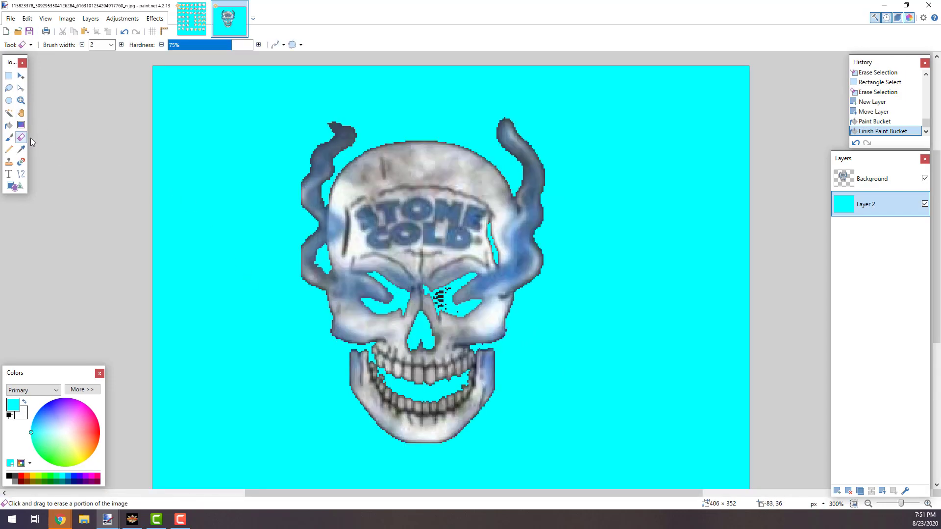
pyautogui.click(110, 45)
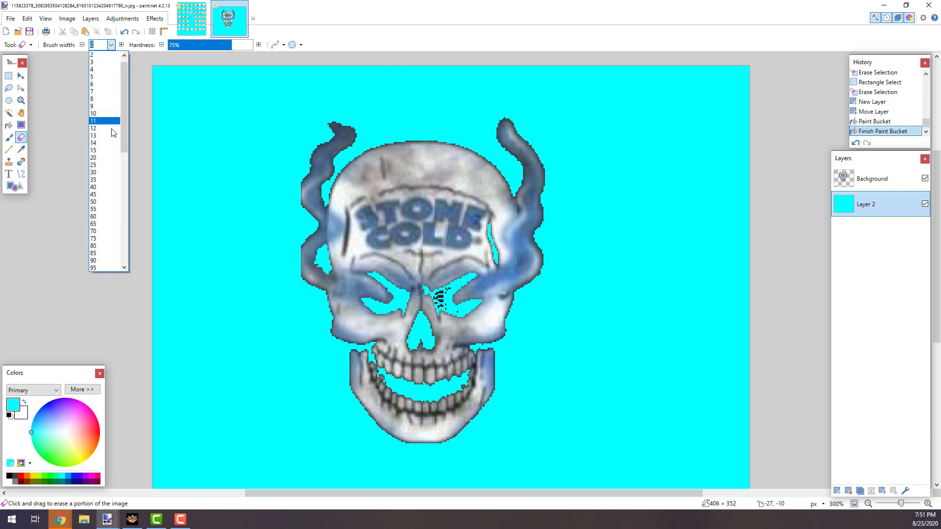
pyautogui.click(102, 138)
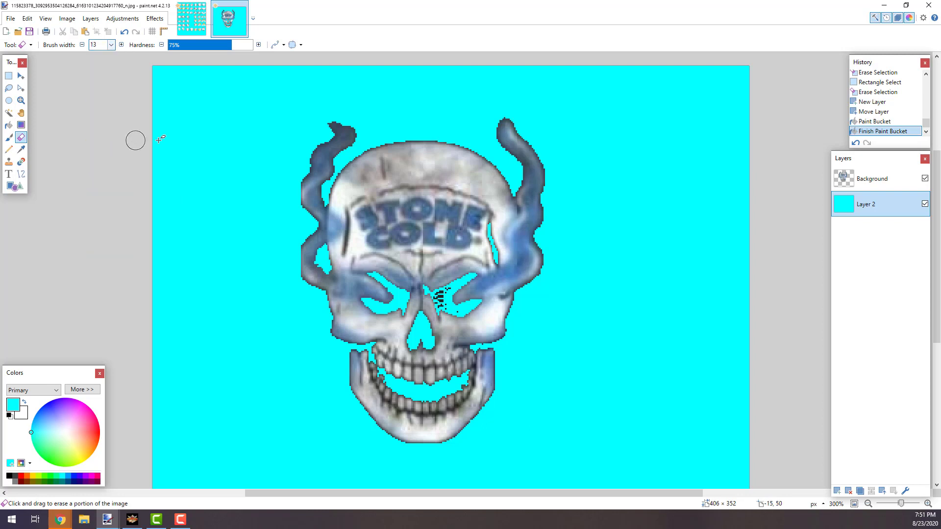
pyautogui.click(175, 45)
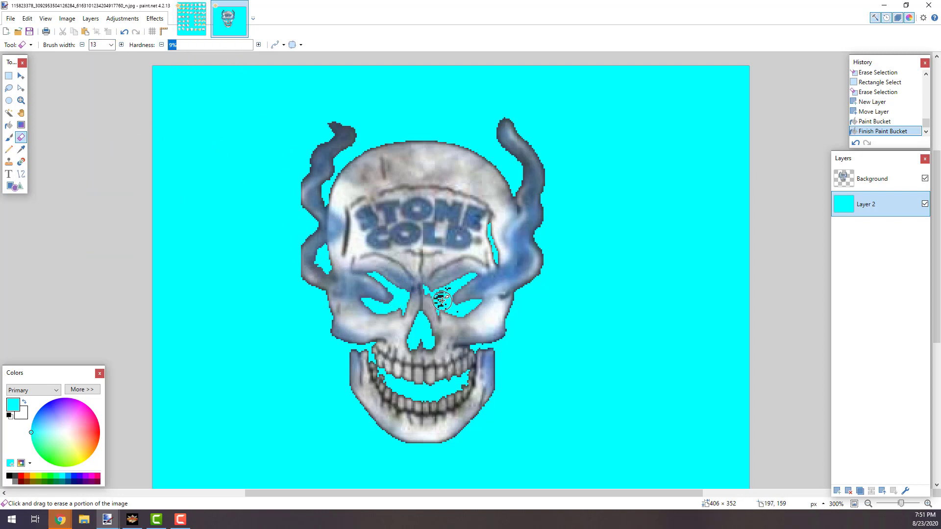
pyautogui.click(81, 45)
pyautogui.click(82, 44)
pyautogui.click(82, 45)
pyautogui.click(82, 44)
pyautogui.moveTo(206, 46); pyautogui.dragTo(309, 59)
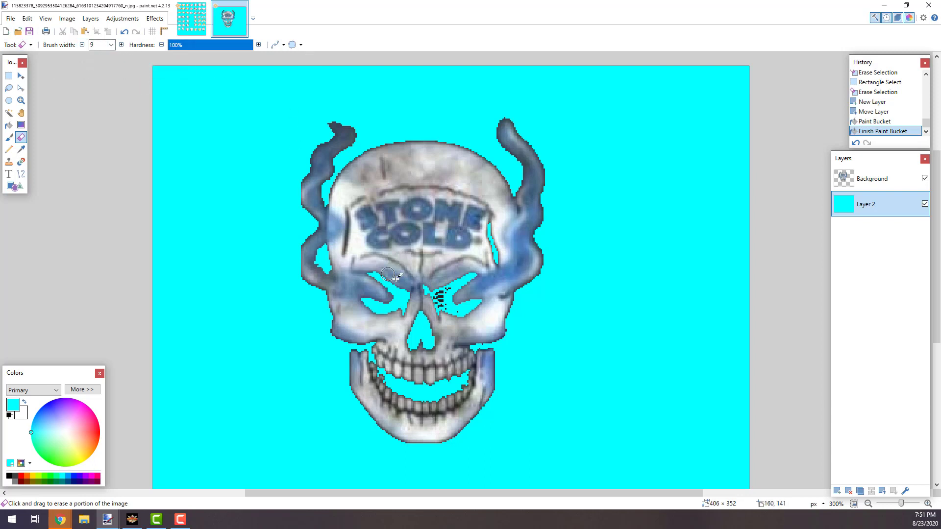
pyautogui.moveTo(433, 293); pyautogui.dragTo(441, 296)
pyautogui.click(440, 296)
pyautogui.click(440, 297)
pyautogui.click(440, 298)
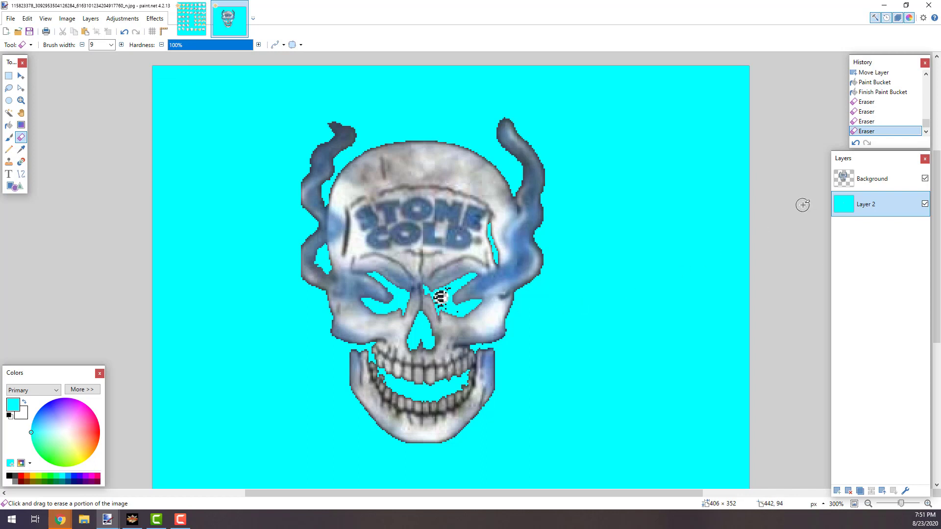
pyautogui.hotkey('ctrl', 'z')
pyautogui.hotkey('ctrl', 'z')
pyautogui.hotkey('ctrl', 'z')
pyautogui.hotkey('ctrl', 'z')
pyautogui.hotkey('ctrl', 'z')
# Erase the black specks beside the nose in the skull's right-hand eye socket on the Background layer with the Eraser
pyautogui.click(897, 188)
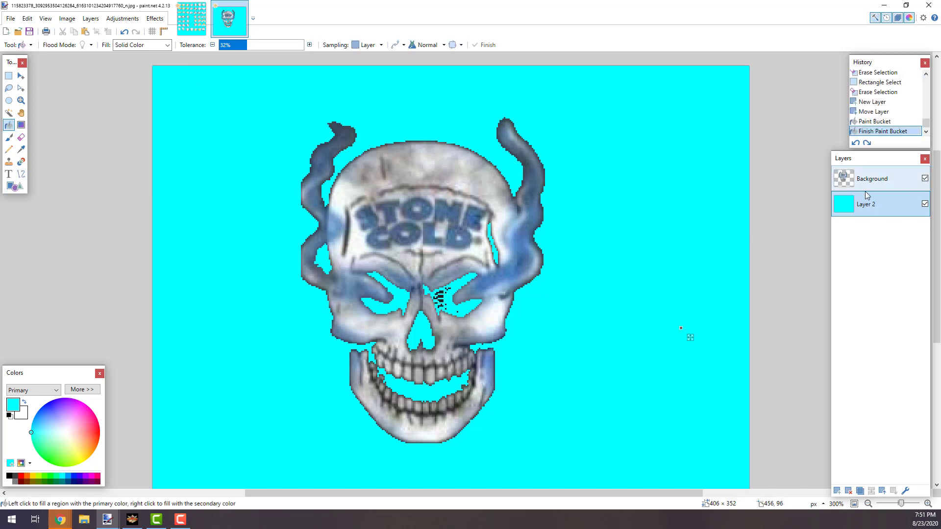
pyautogui.click(21, 137)
pyautogui.click(441, 299)
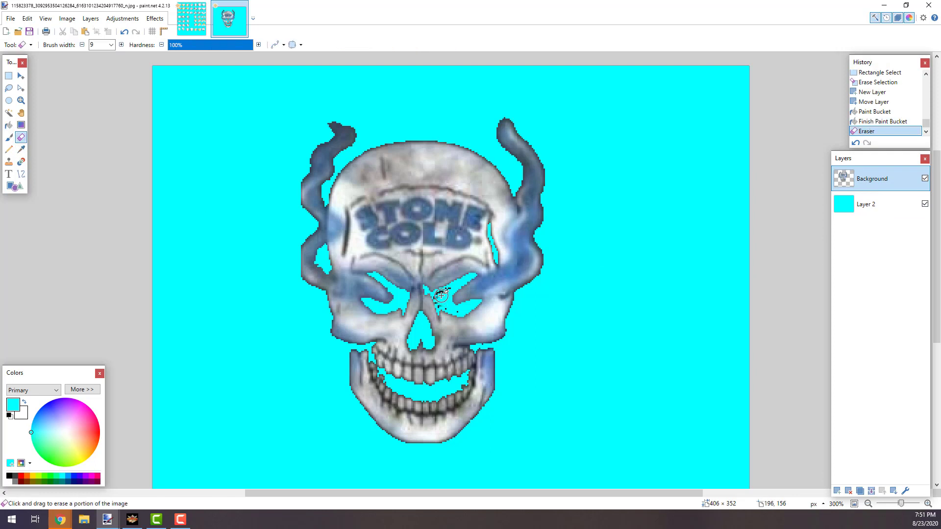
pyautogui.click(444, 296)
pyautogui.click(447, 293)
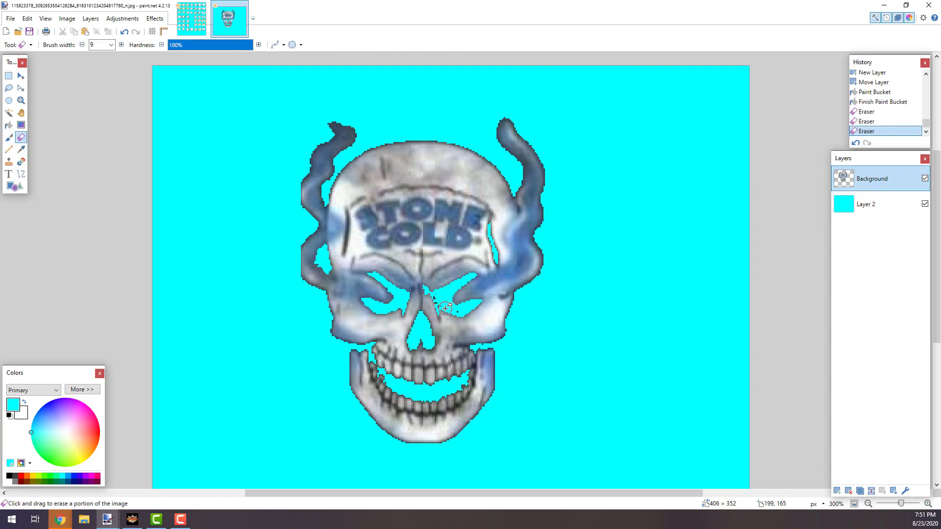
pyautogui.click(441, 299)
pyautogui.click(440, 298)
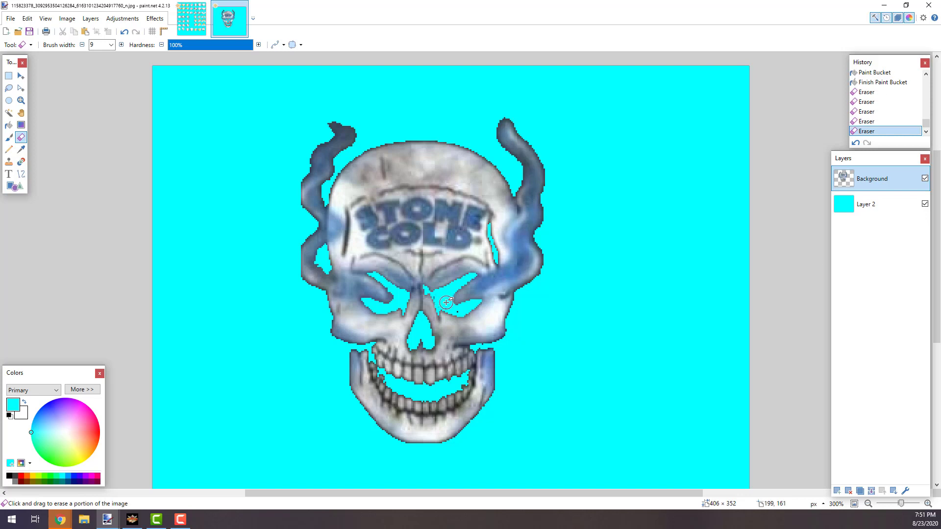
pyautogui.click(446, 302)
pyautogui.click(444, 302)
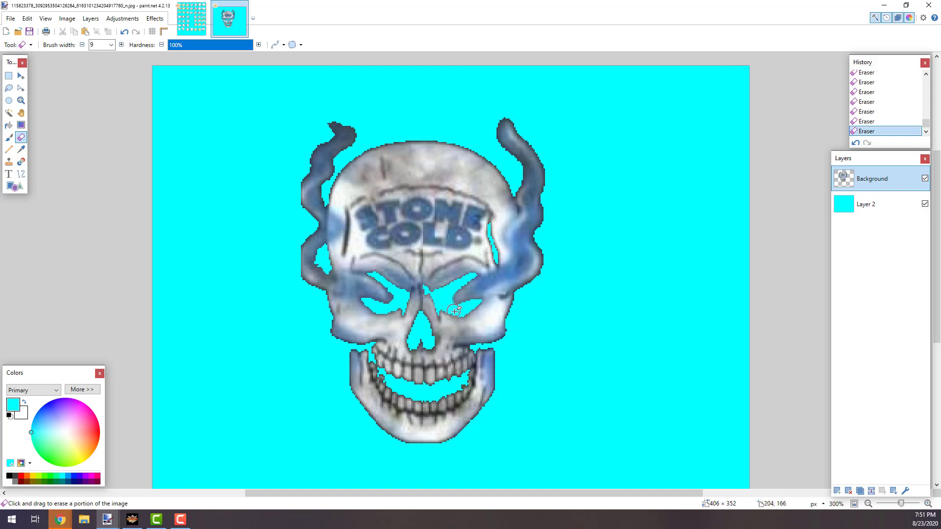
# Erase the leftover speck at the lower edge of the right-hand eye socket with a rectangular selection of about 10 × 4 pixels
pyautogui.click(8, 77)
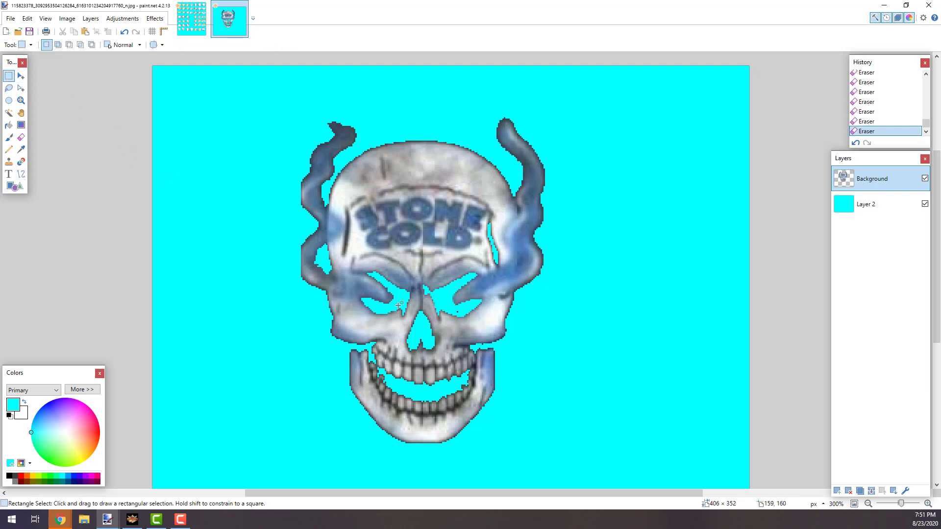
pyautogui.moveTo(451, 308); pyautogui.dragTo(464, 313)
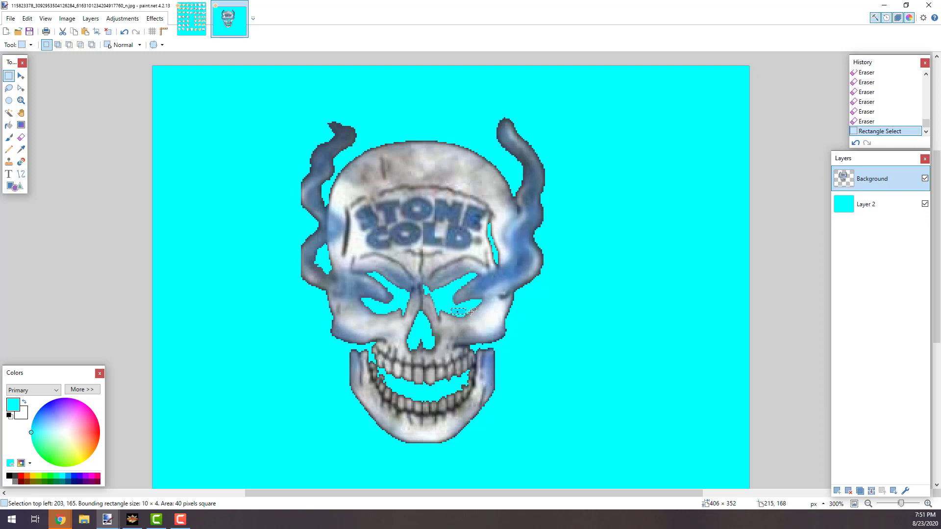
pyautogui.press('Delete')
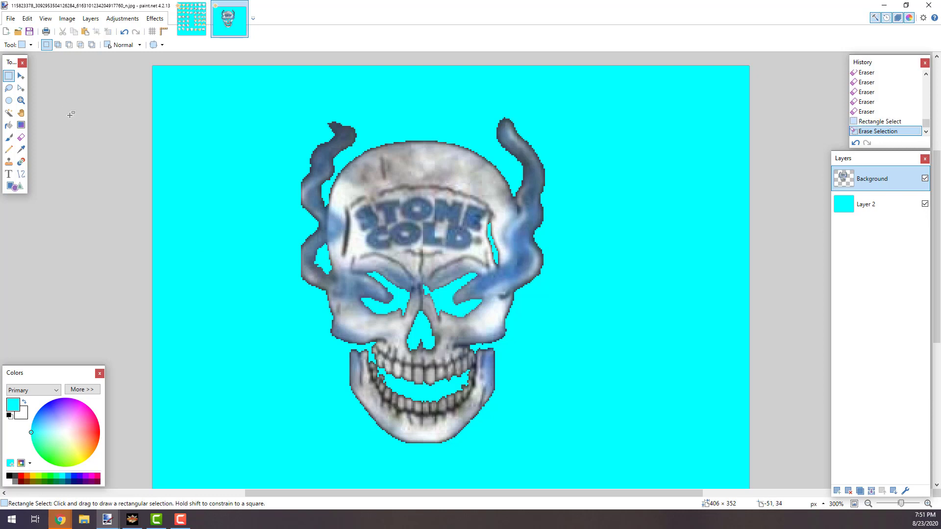
# Select a rectangle of about 251 × 272 pixels around the whole skull on the Background layer and copy it
pyautogui.click(20, 100)
pyautogui.hotkey('ctrl', '-')
pyautogui.hotkey('ctrl', '-')
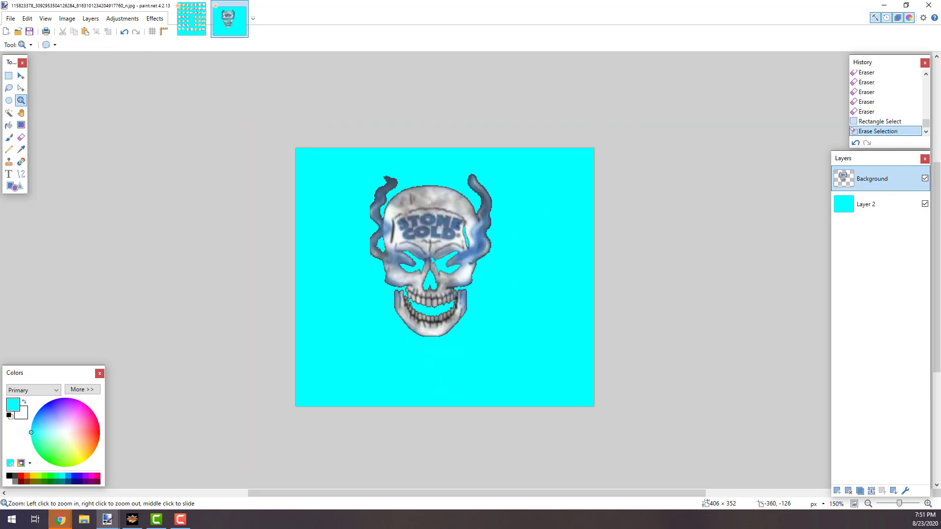
pyautogui.click(8, 76)
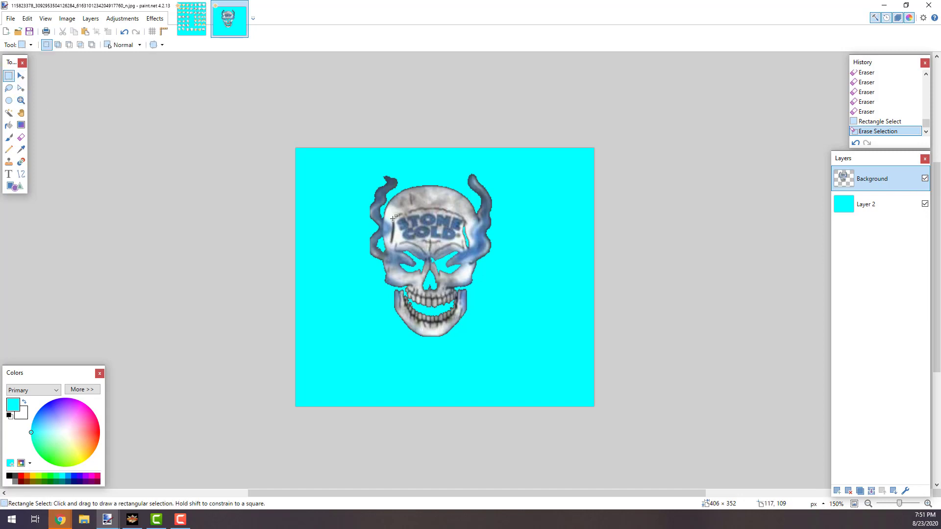
pyautogui.moveTo(343, 161); pyautogui.dragTo(528, 361)
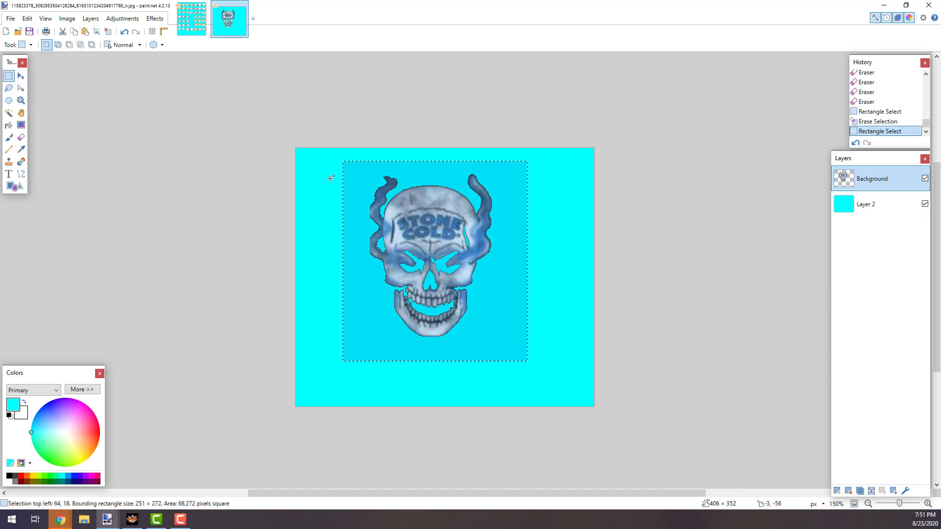
pyautogui.click(190, 14)
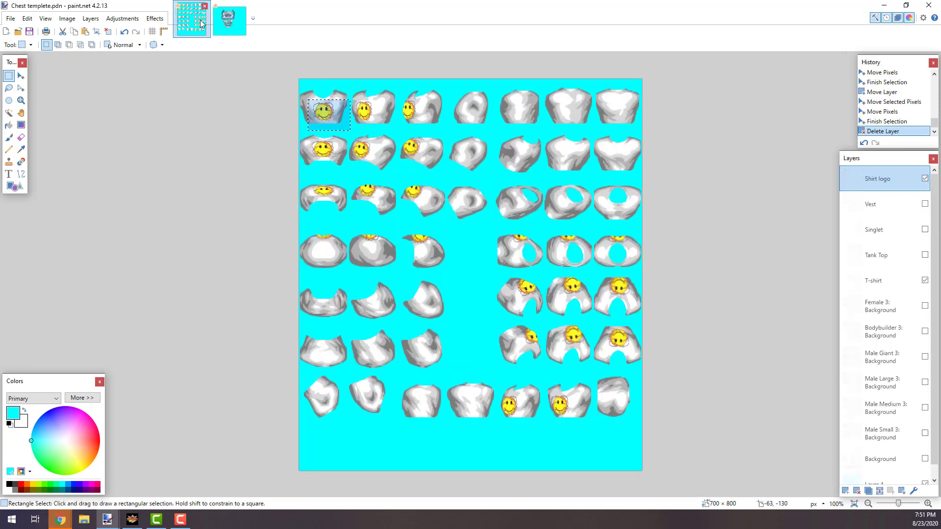
pyautogui.click(235, 23)
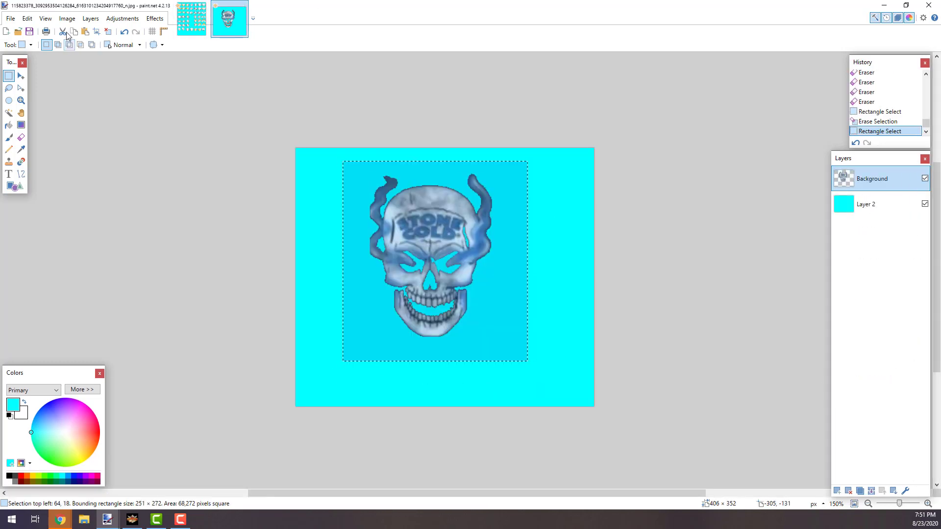
# Paste the skull into a new layer of the Chest template image and name that layer "Stone cold shirt logo"
pyautogui.click(191, 19)
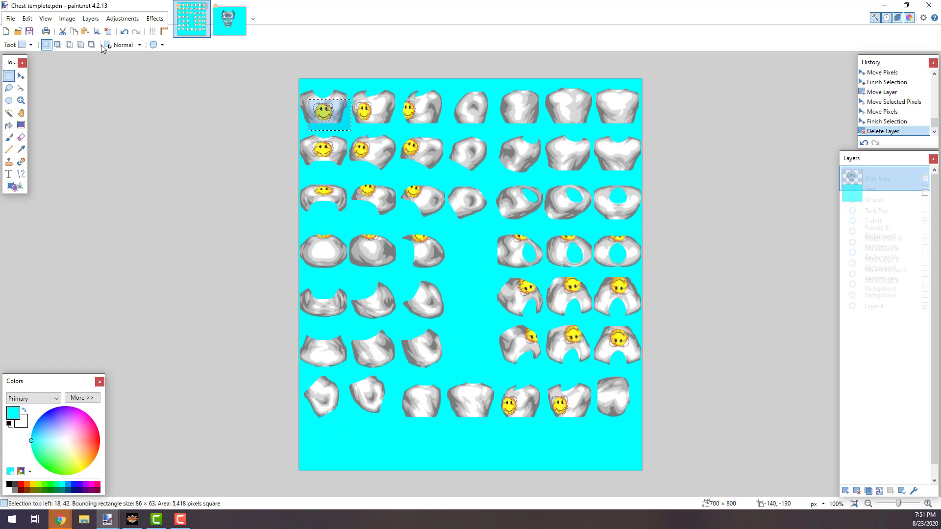
pyautogui.click(26, 18)
pyautogui.click(56, 106)
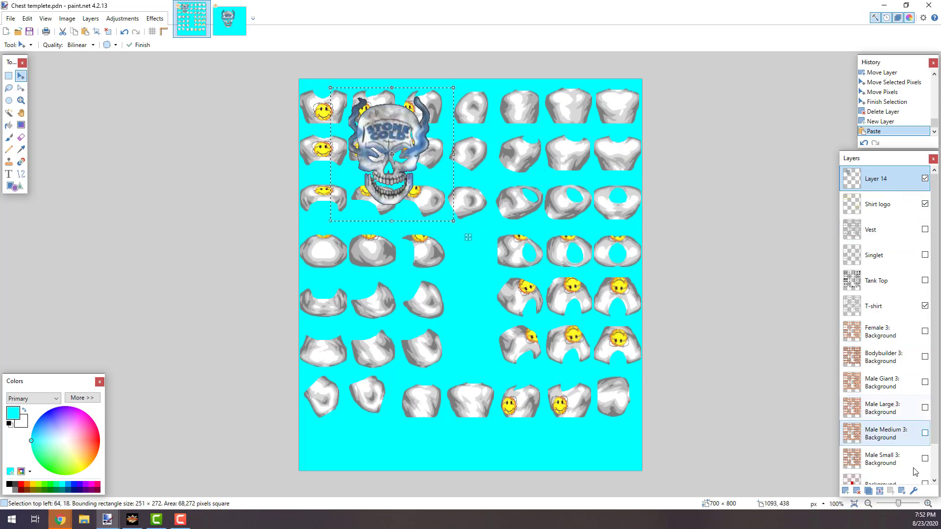
pyautogui.click(913, 491)
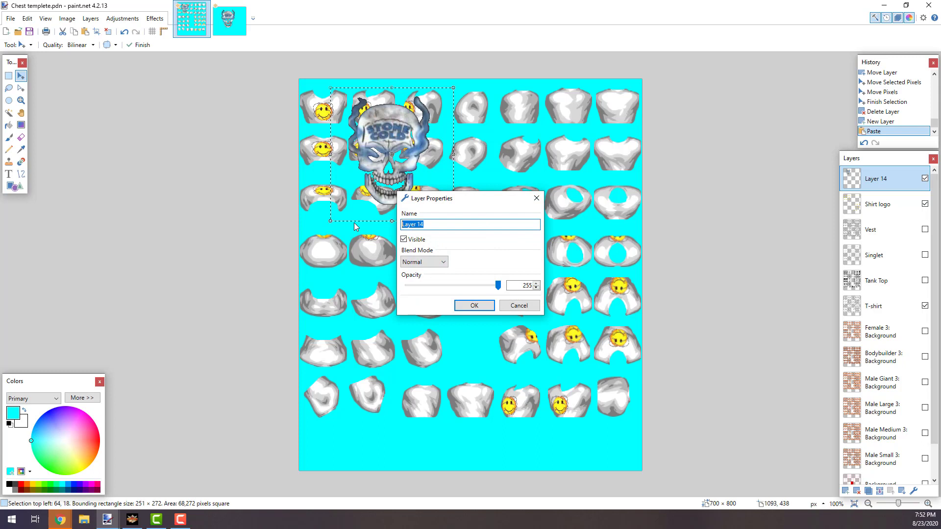
pyautogui.write('Stone cold shirt logo')
pyautogui.press('Return')
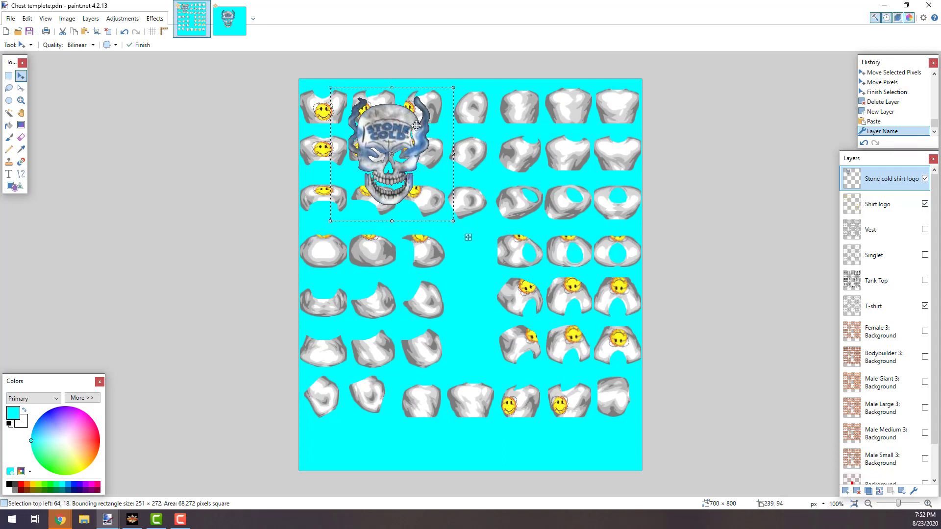
# Shrink the pasted skull to about 52 × 55 pixels, place it over the smiley on the first T-shirt piece, and deselect it
pyautogui.moveTo(431, 117); pyautogui.dragTo(451, 138)
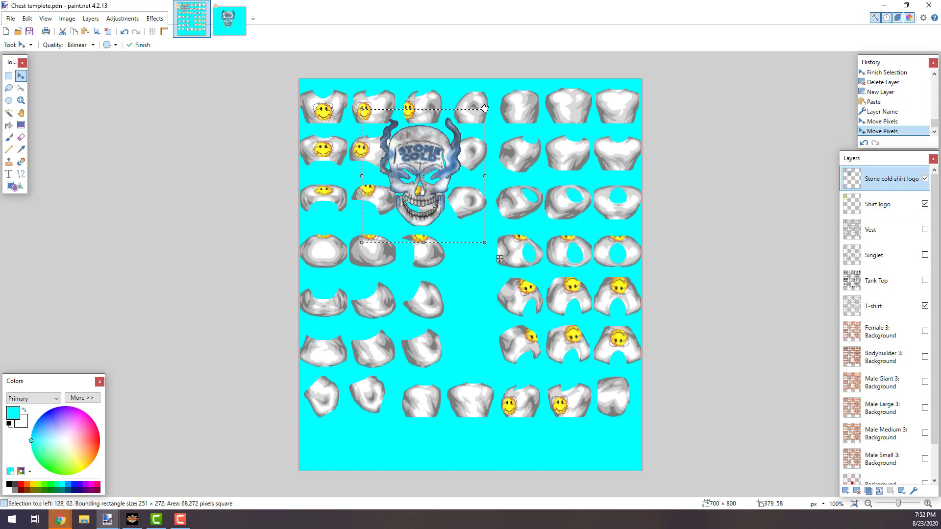
pyautogui.moveTo(485, 109); pyautogui.dragTo(393, 211)
pyautogui.moveTo(406, 259); pyautogui.dragTo(352, 143)
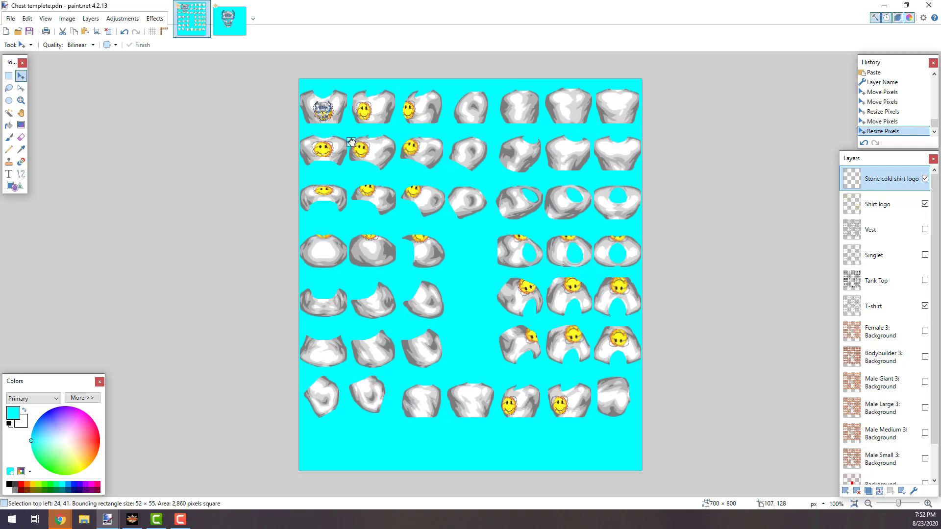
pyautogui.moveTo(352, 142); pyautogui.dragTo(353, 142)
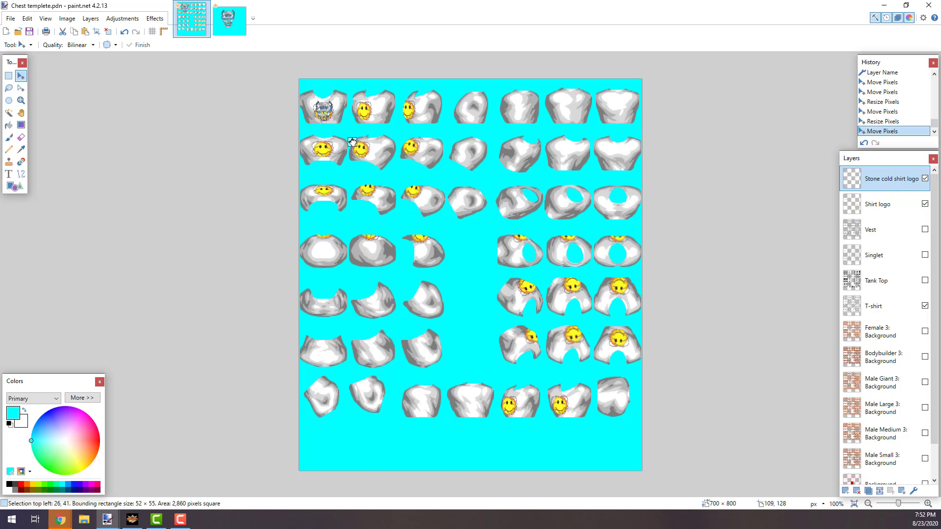
pyautogui.click(352, 142)
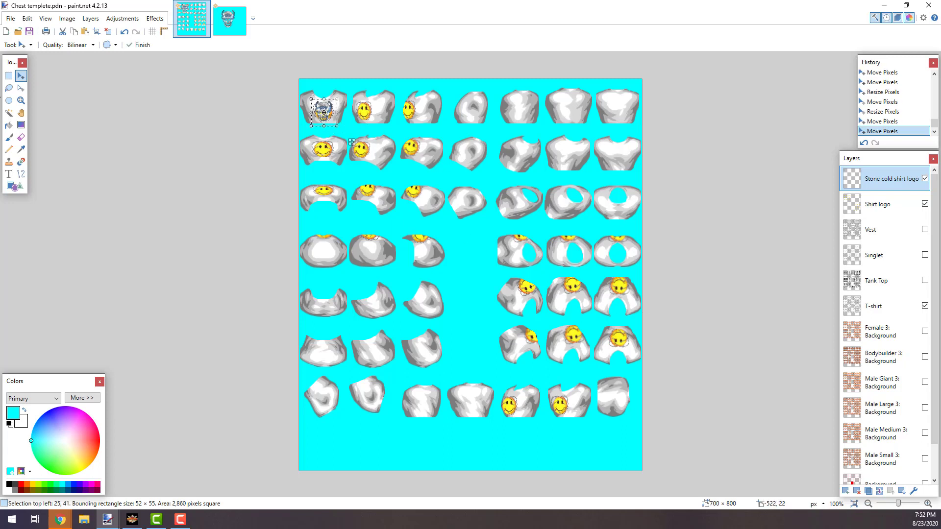
pyautogui.click(9, 76)
pyautogui.hotkey('ctrl', 'd')
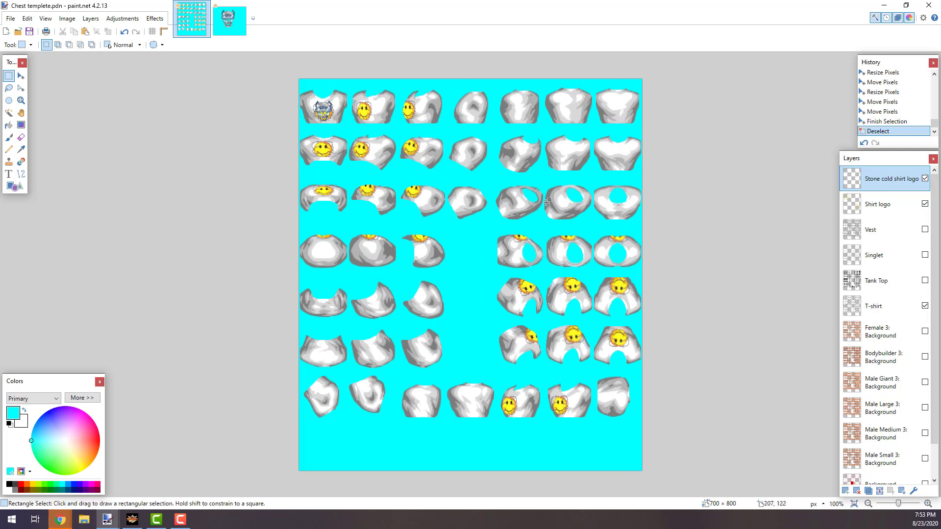
# Invert the colors of the T-shirt layer
pyautogui.click(871, 307)
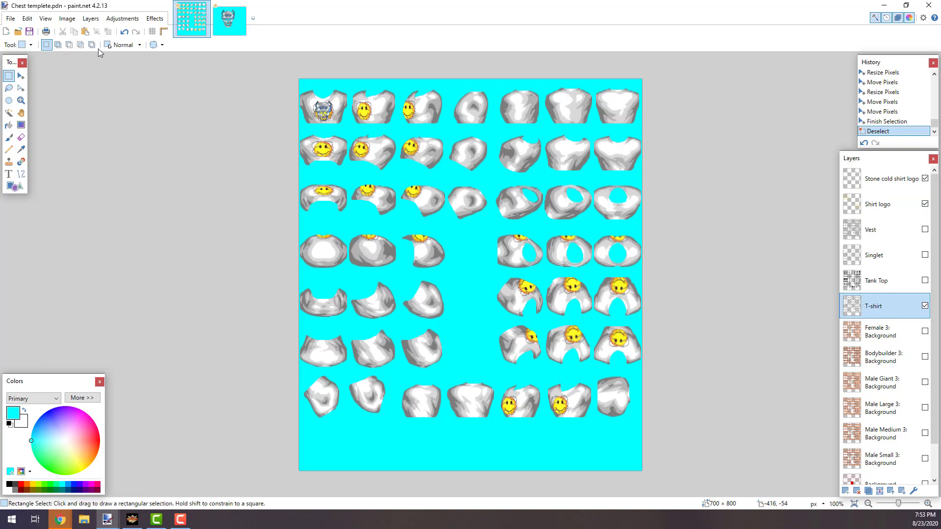
pyautogui.click(122, 19)
pyautogui.click(118, 150)
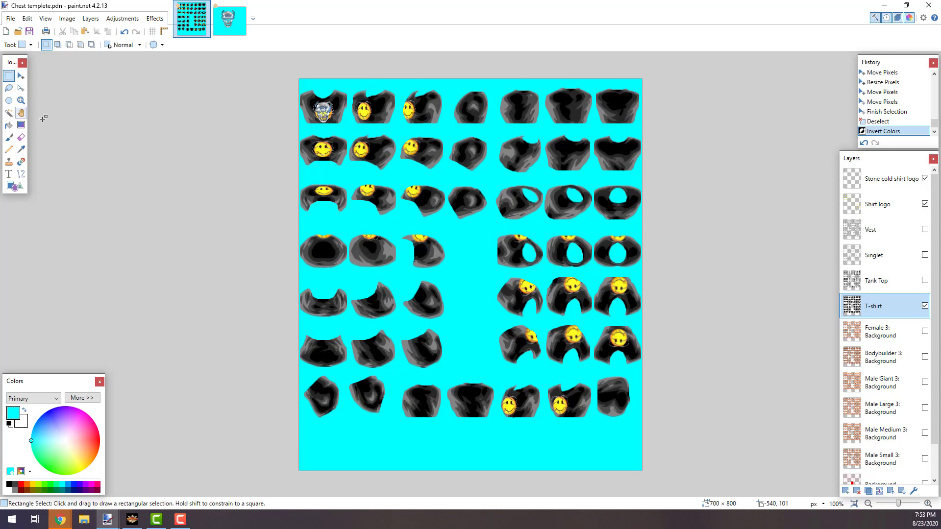
# Examine the skull logo on the first T-shirt piece at 200% zoom
pyautogui.click(21, 99)
pyautogui.click(307, 118)
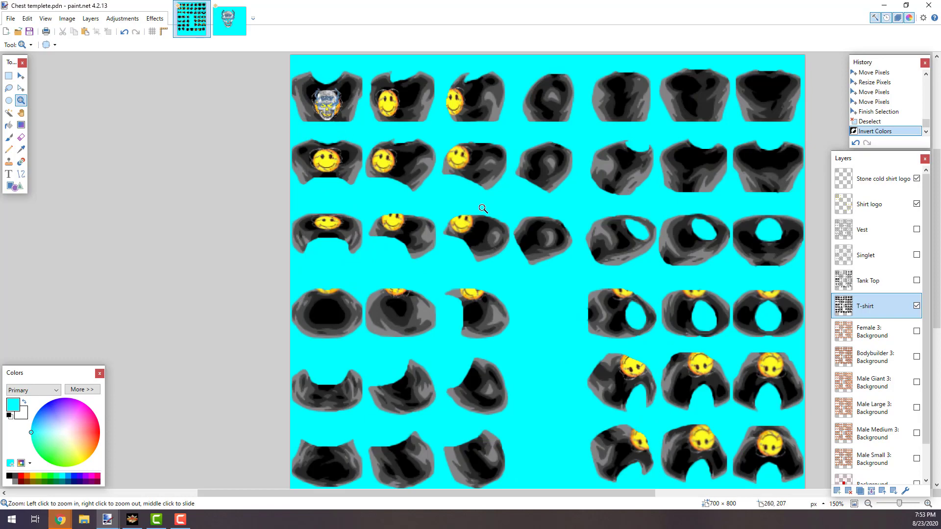
pyautogui.scroll(2, 455, 234)
pyautogui.click(365, 175)
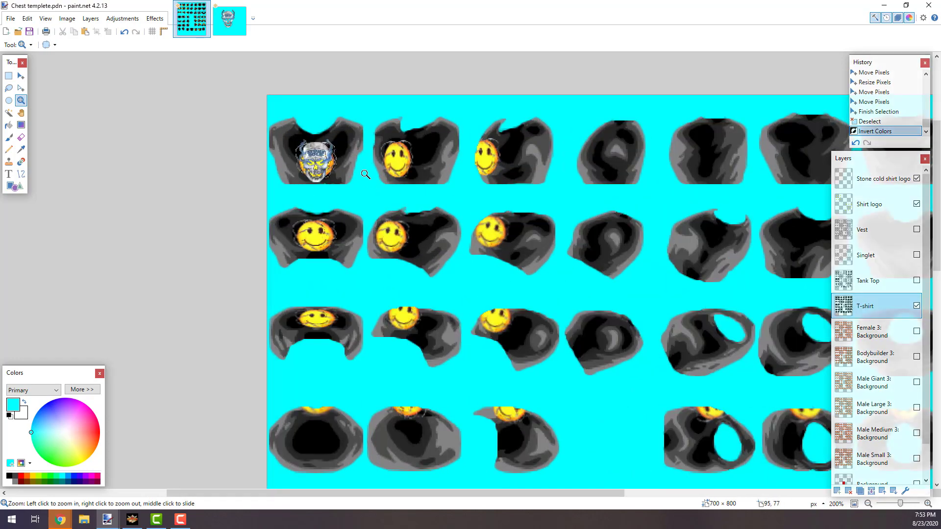
pyautogui.rightClick(379, 188)
pyautogui.rightClick(519, 241)
pyautogui.click(390, 179)
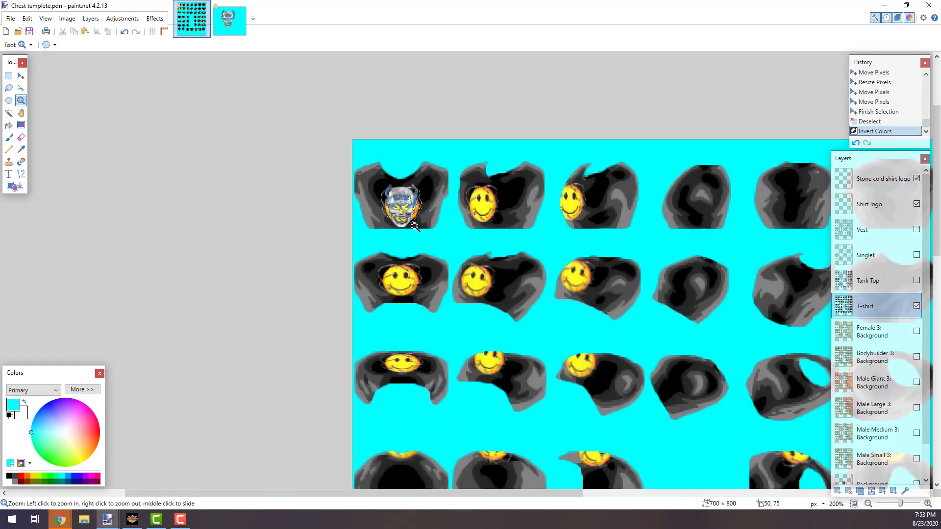
# Make the Stone cold shirt logo layer active and draw a rectangular selection of about 59 × 81 pixels around its skull
pyautogui.click(396, 200)
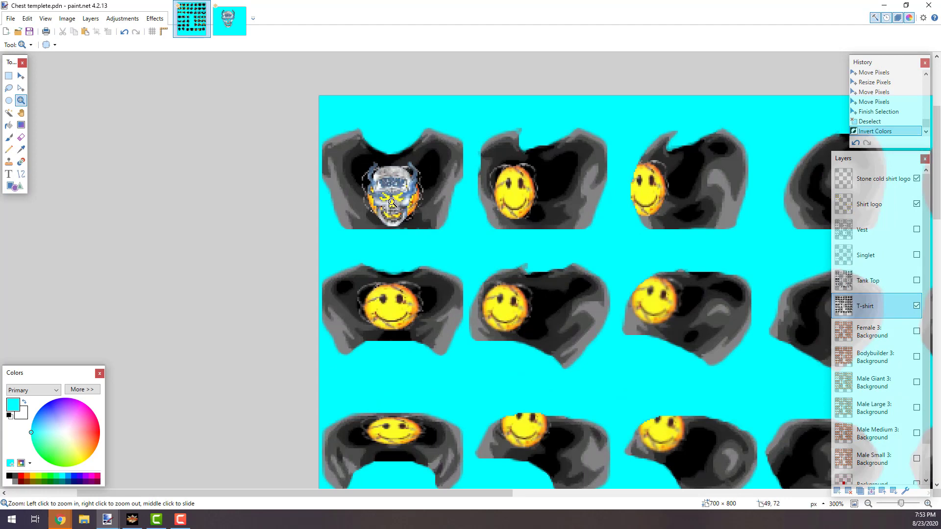
pyautogui.rightClick(438, 211)
pyautogui.rightClick(489, 484)
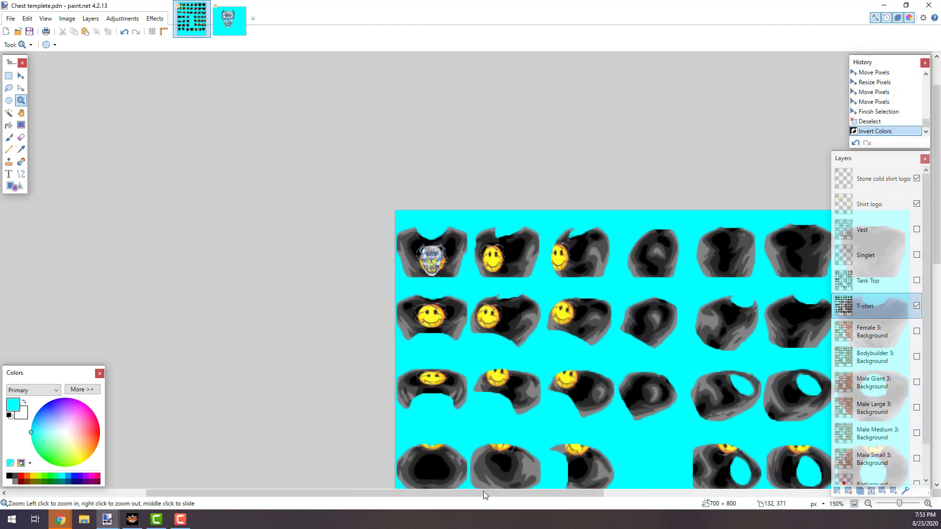
pyautogui.moveTo(483, 492); pyautogui.dragTo(601, 492)
pyautogui.scroll(1, 780, 238)
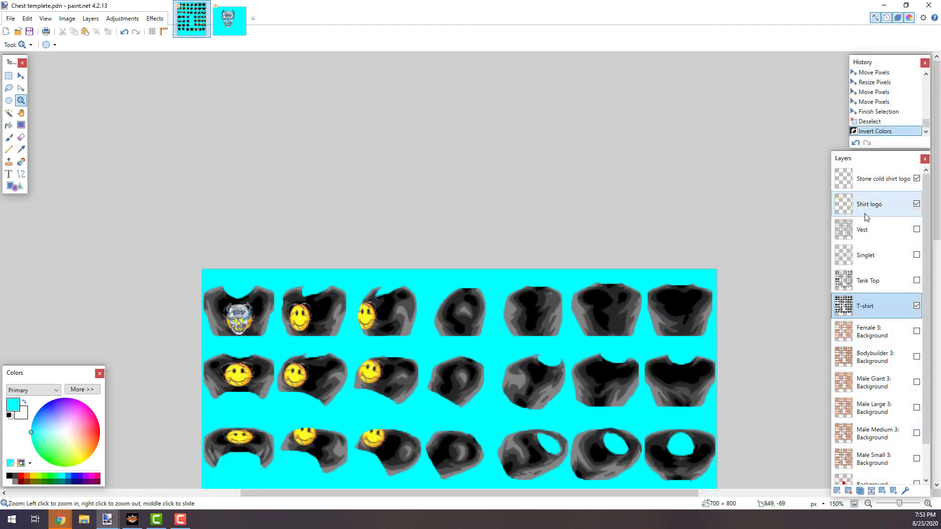
pyautogui.click(882, 182)
pyautogui.scroll(-2, 539, 297)
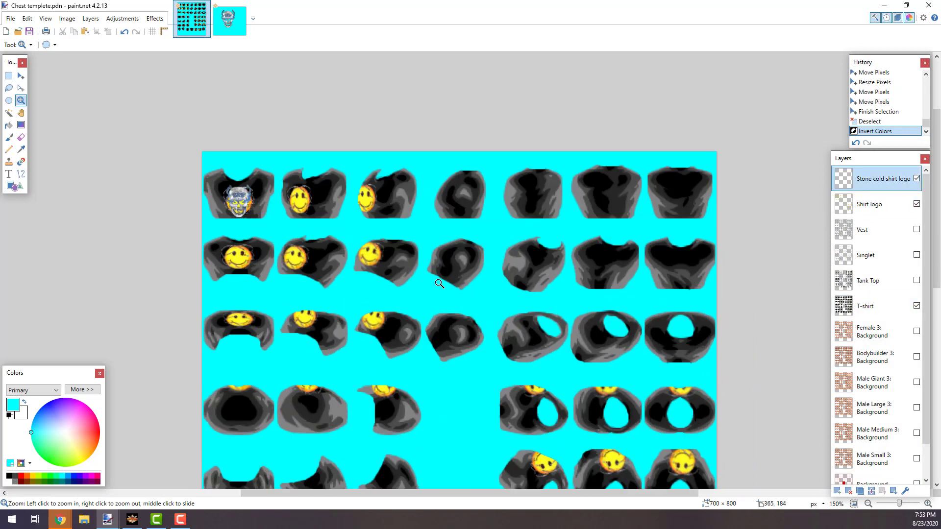
pyautogui.click(273, 216)
pyautogui.click(8, 75)
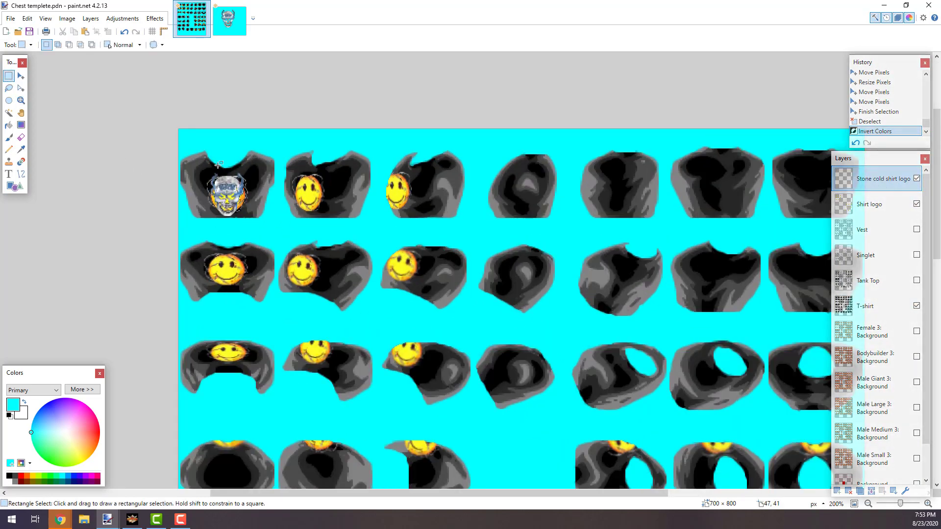
pyautogui.moveTo(198, 157); pyautogui.dragTo(255, 235)
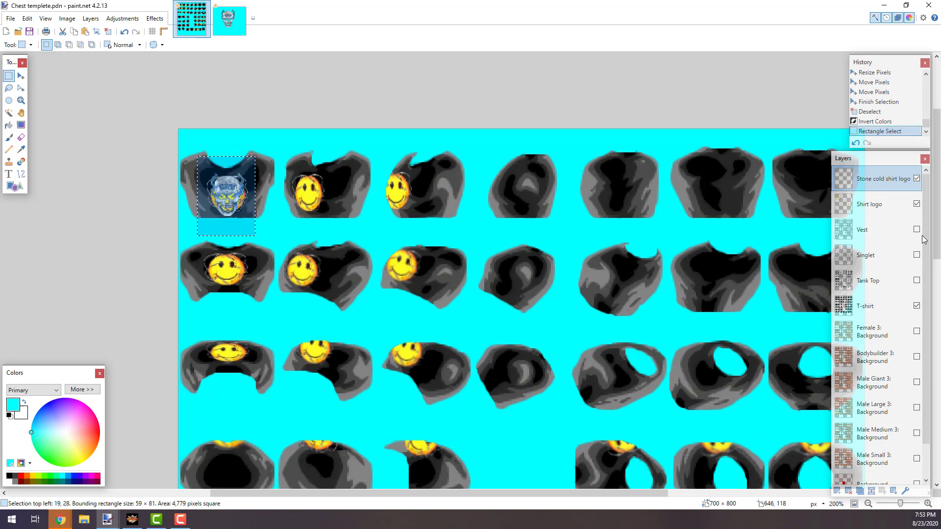
# Hide and reshow the Shirt logo layer, and move the selected skull up over the first piece's smiley, with the selection's top-left at 19, 25
pyautogui.click(916, 204)
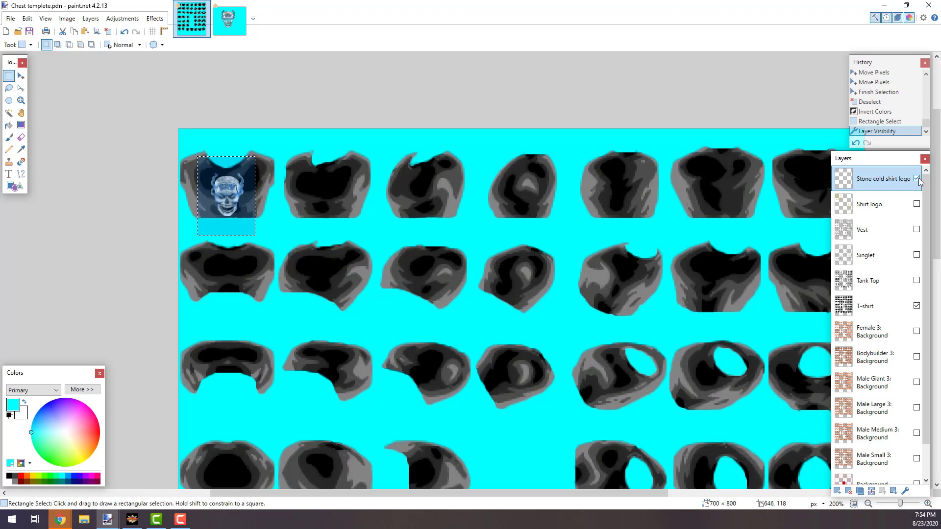
pyautogui.click(916, 204)
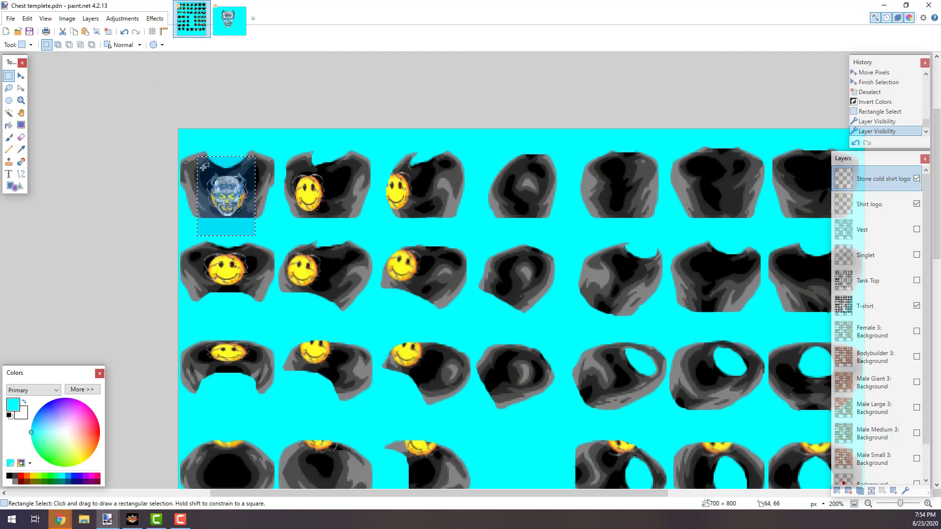
pyautogui.click(20, 76)
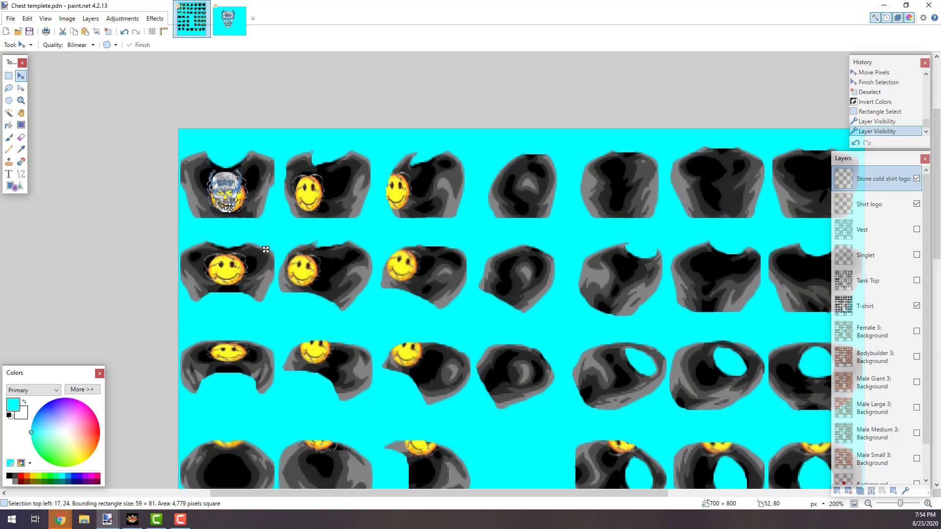
pyautogui.moveTo(230, 209); pyautogui.dragTo(231, 210)
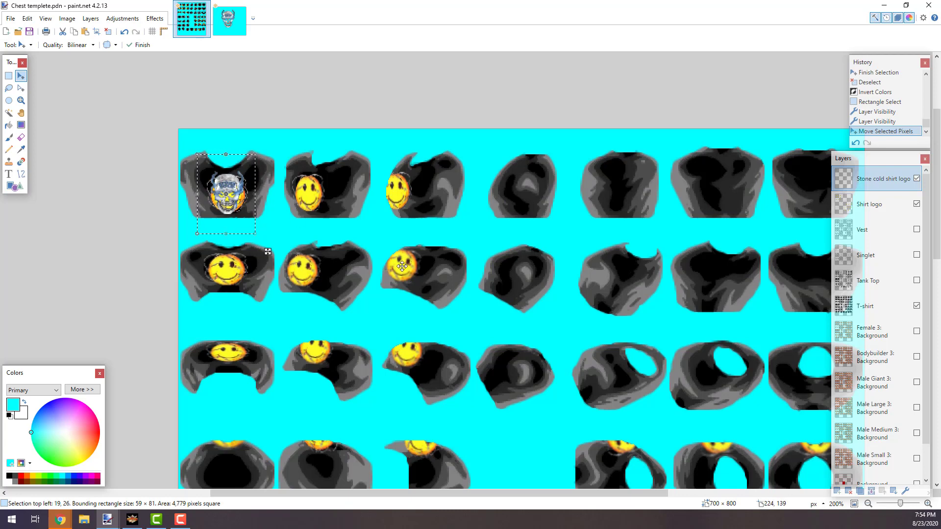
pyautogui.moveTo(228, 209); pyautogui.dragTo(228, 204)
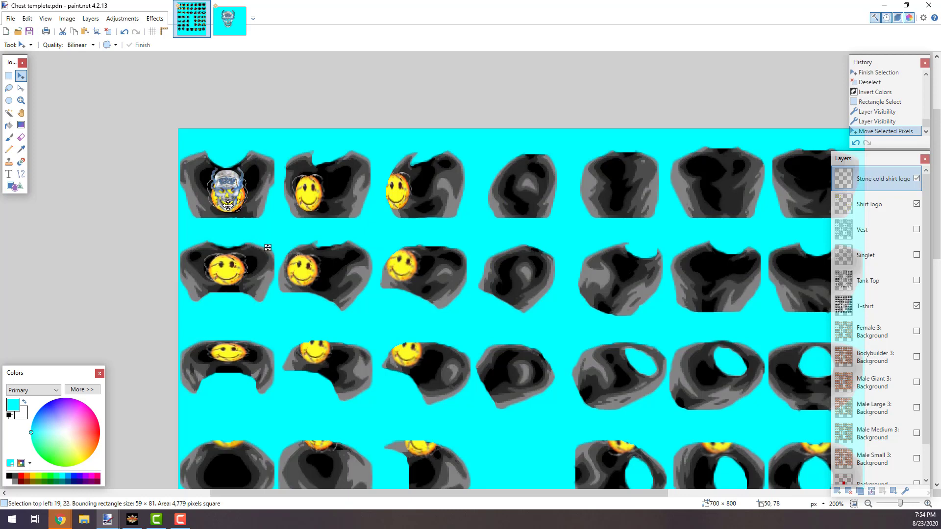
pyautogui.click(227, 190)
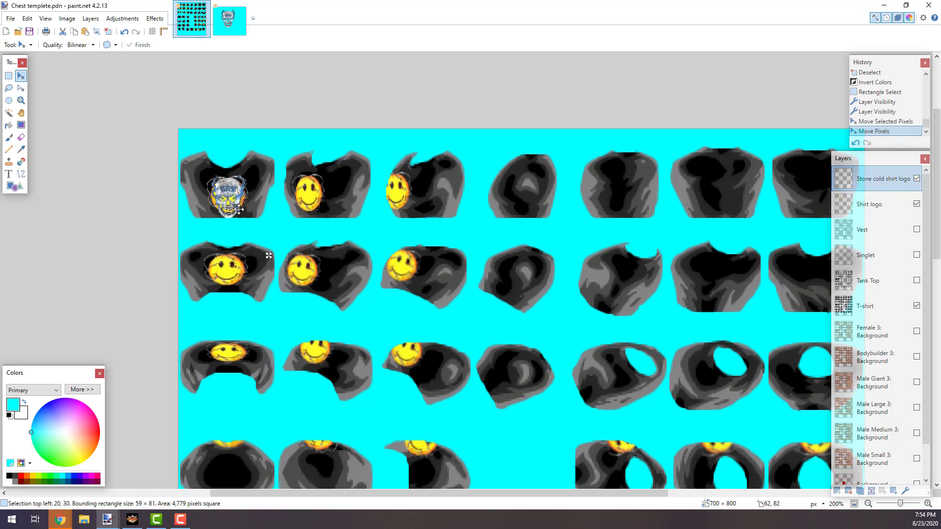
pyautogui.moveTo(238, 210); pyautogui.dragTo(238, 205)
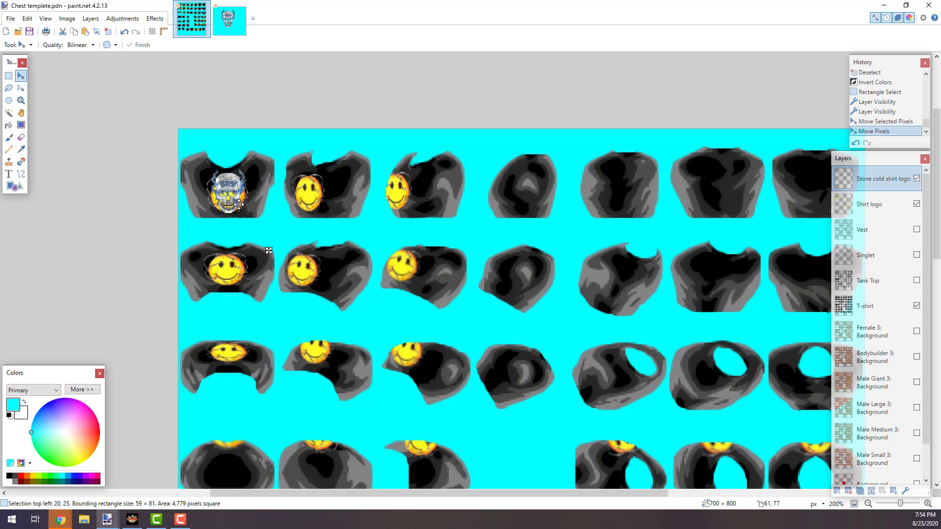
pyautogui.press('Left')
pyautogui.press('Left')
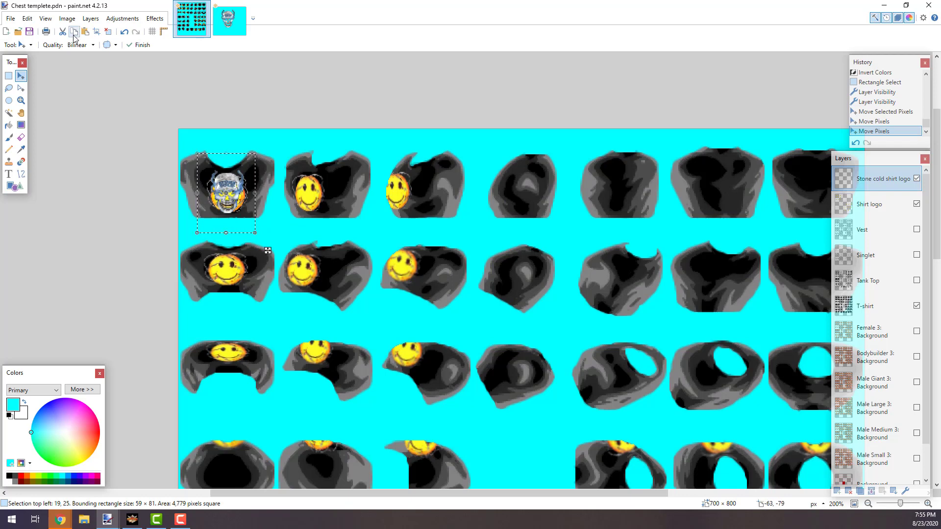
# Copy the selected skull, paste it into a new image, and reorder that image directly after the Chest template
pyautogui.click(27, 19)
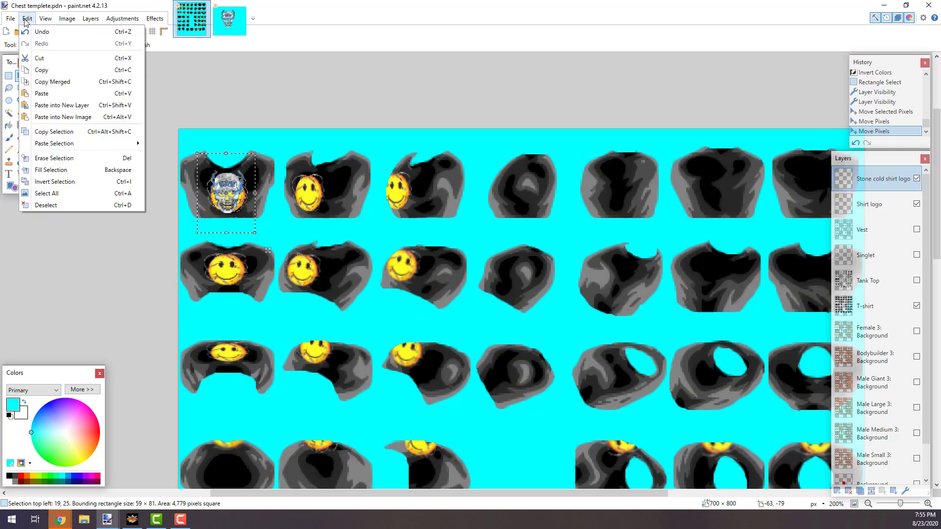
pyautogui.click(80, 119)
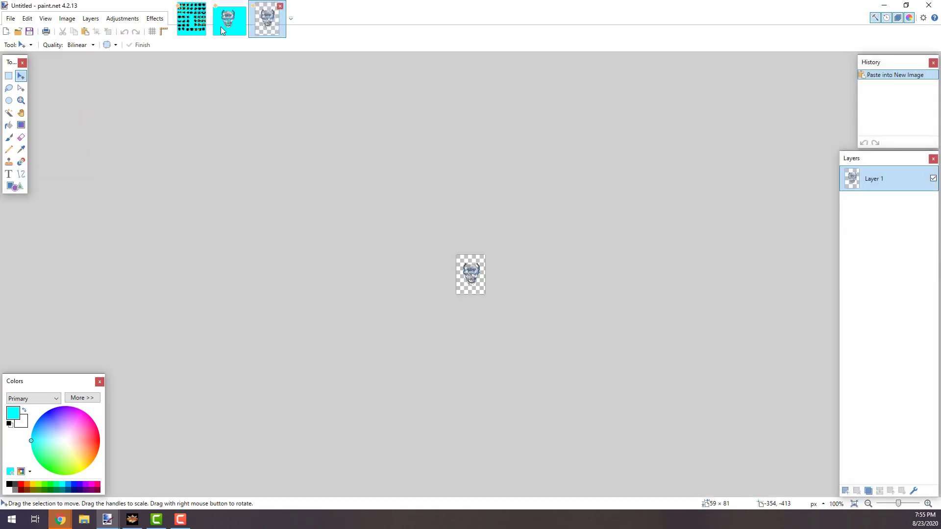
pyautogui.click(221, 27)
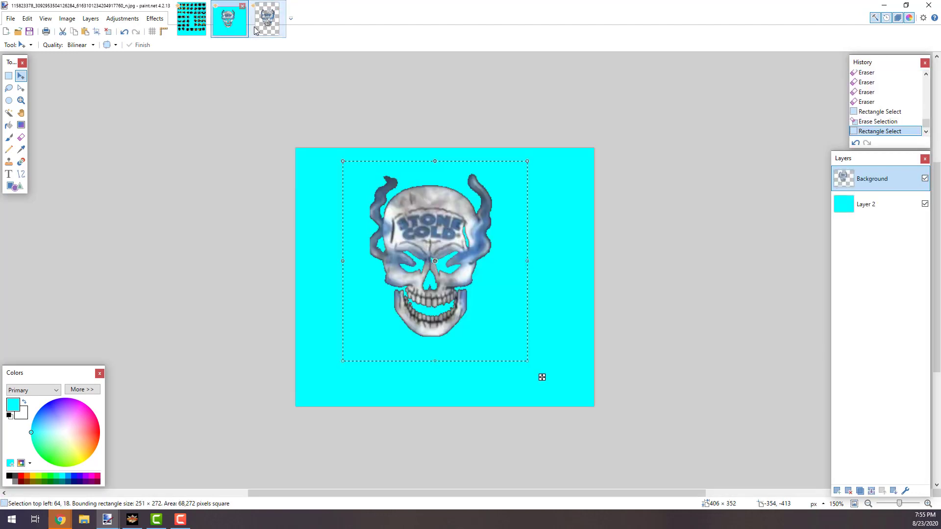
pyautogui.click(255, 30)
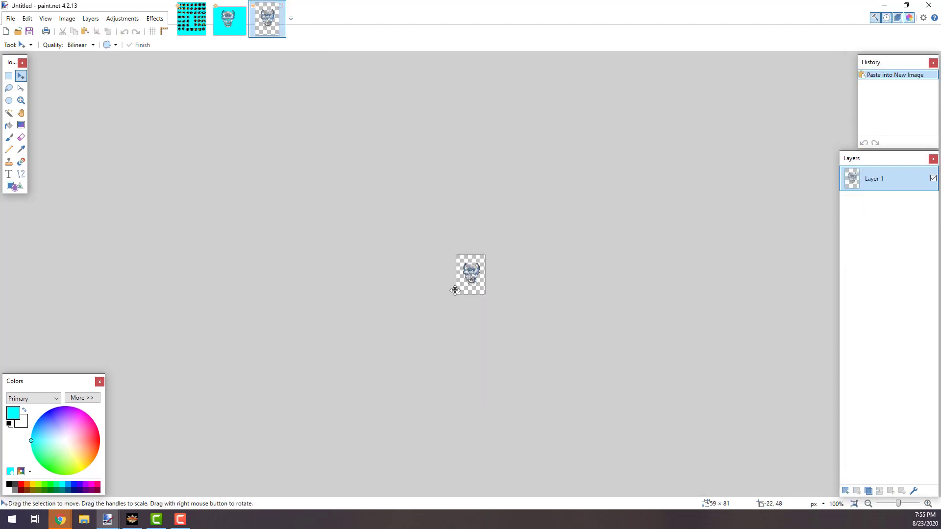
pyautogui.moveTo(267, 29); pyautogui.dragTo(226, 28)
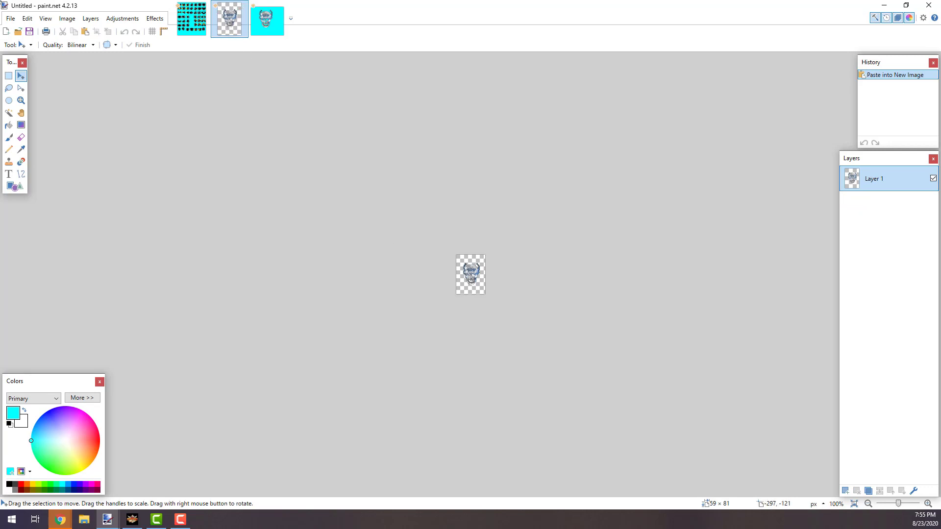
# Copy the skull in the Chest template, paste it into a new layer, and move it over the second top-row piece's smiley
pyautogui.click(192, 19)
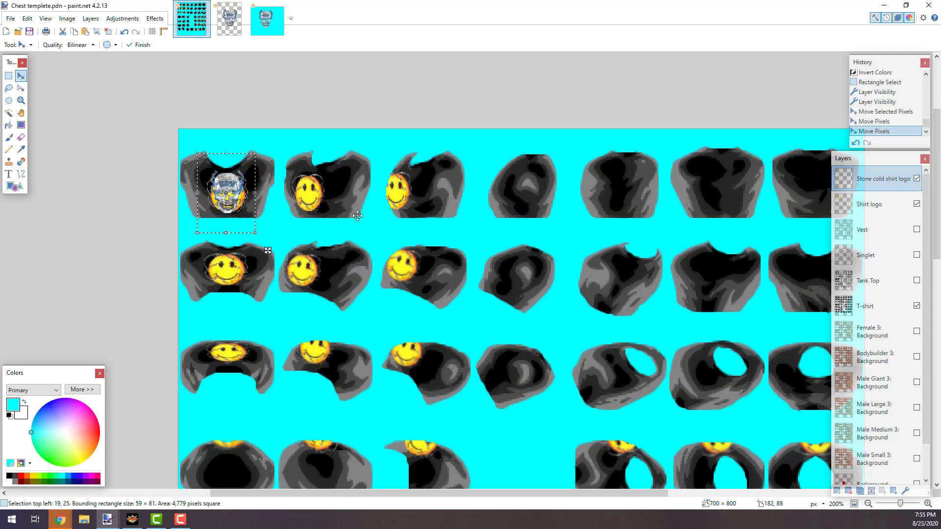
pyautogui.click(75, 33)
pyautogui.click(27, 19)
pyautogui.click(54, 100)
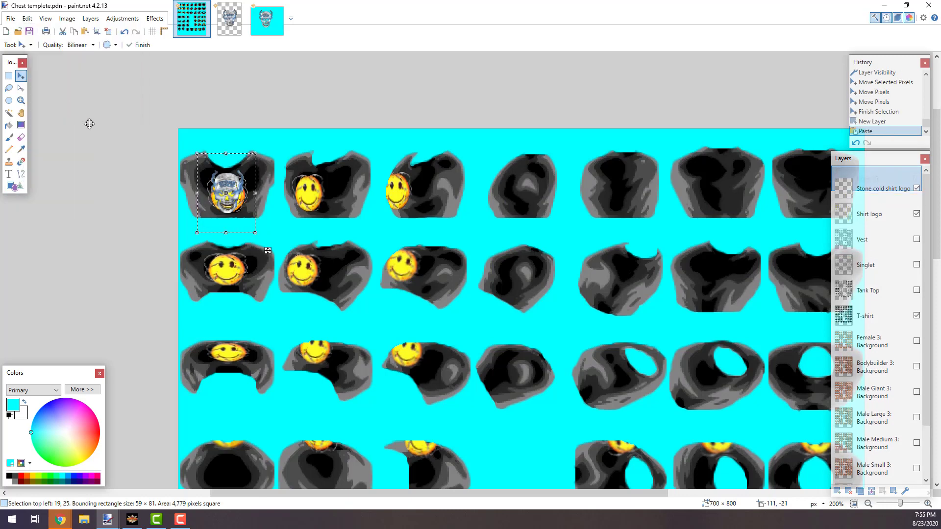
pyautogui.moveTo(245, 226); pyautogui.dragTo(325, 226)
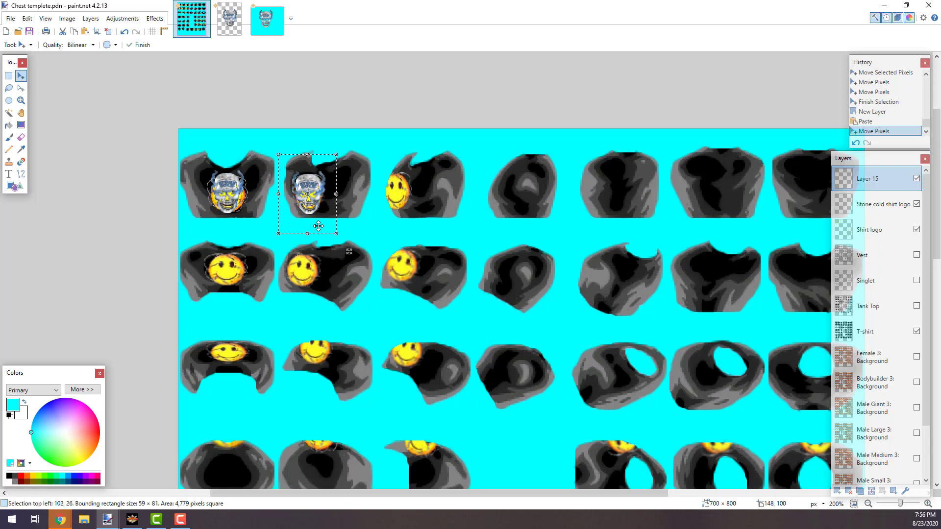
# Paste the skull into another new layer, place it over the third top-row piece's smiley, and undo a trial resize
pyautogui.click(27, 18)
pyautogui.click(74, 105)
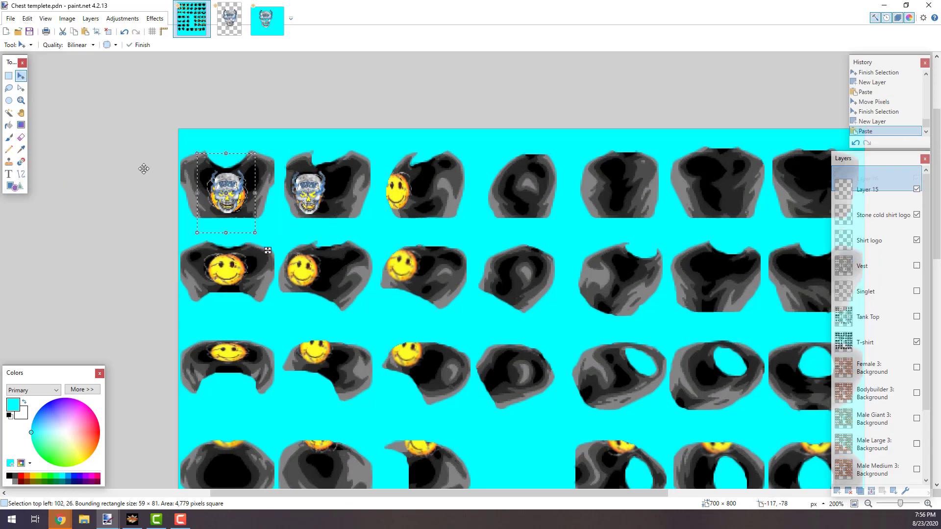
pyautogui.moveTo(229, 212); pyautogui.dragTo(396, 210)
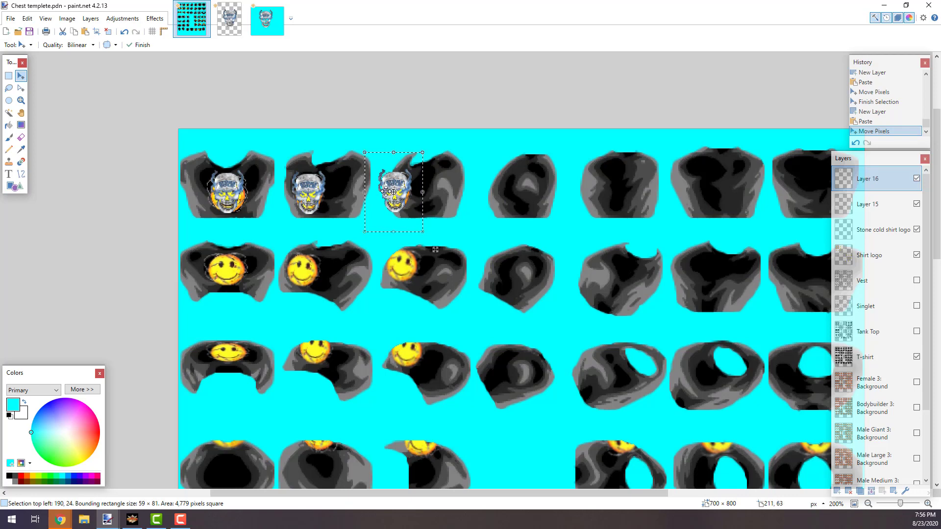
pyautogui.moveTo(367, 193); pyautogui.dragTo(368, 192)
pyautogui.hotkey('ctrl', 'z')
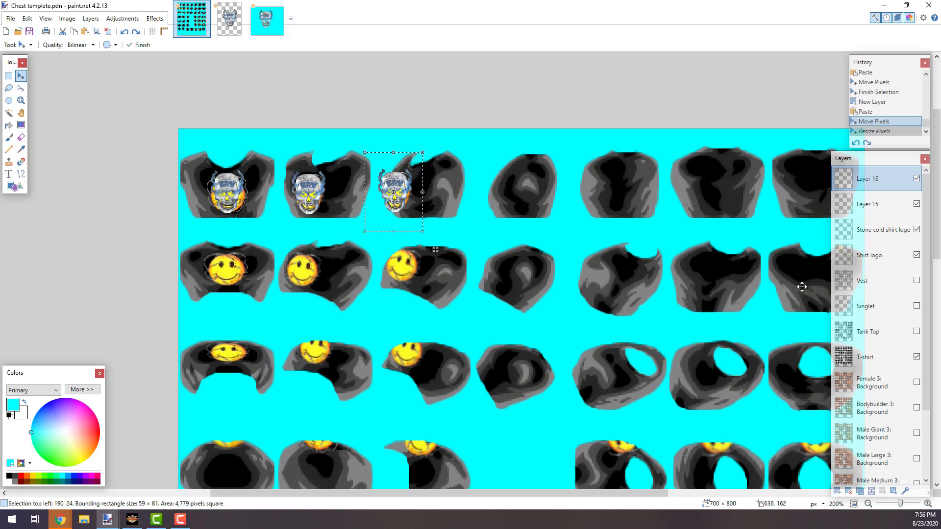
# Deselect the third skull and merge both newly pasted skull layers down into the Stone cold shirt logo layer
pyautogui.click(9, 75)
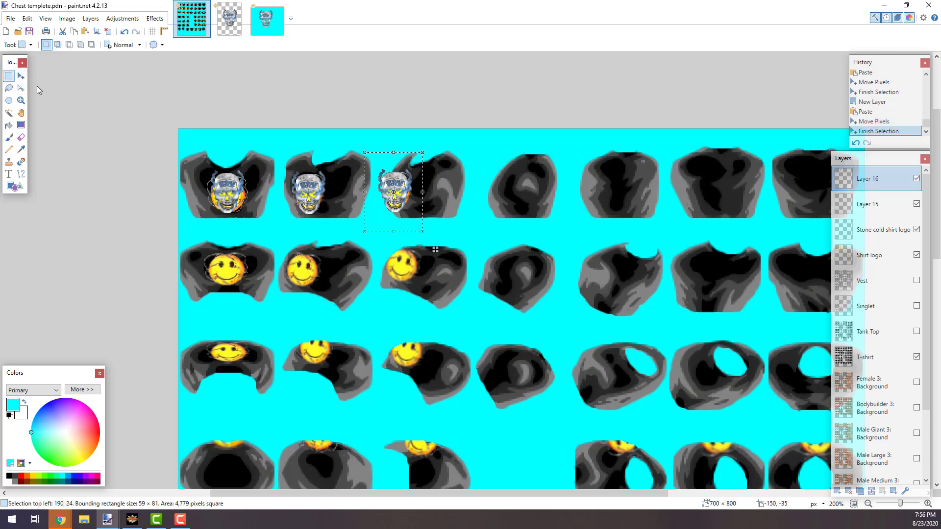
pyautogui.click(349, 224)
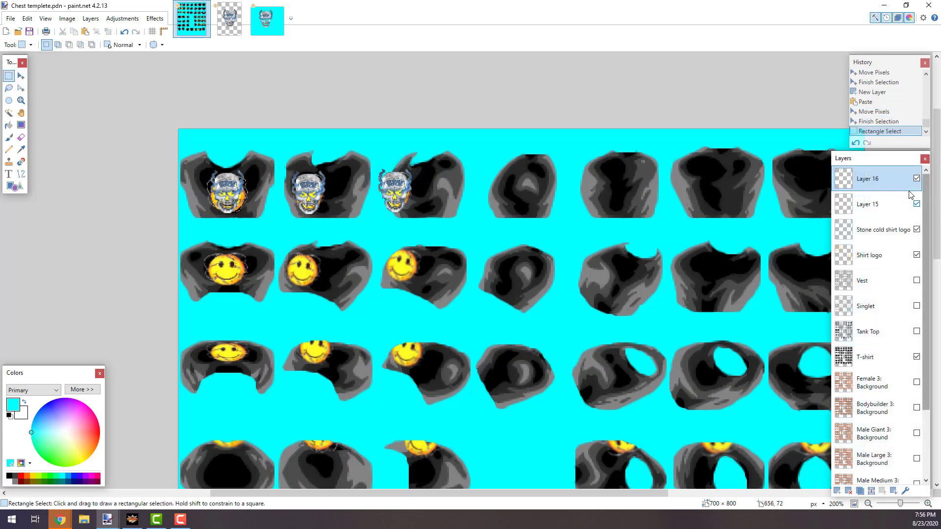
pyautogui.click(875, 492)
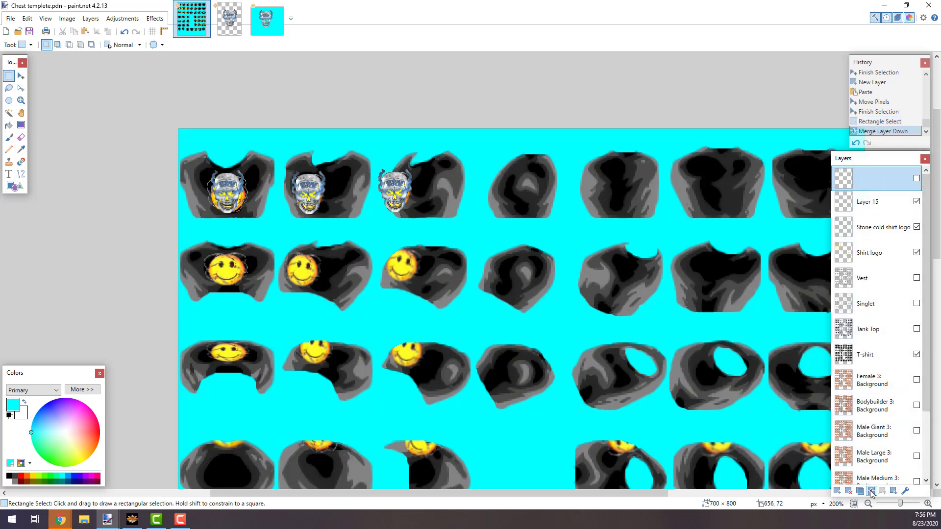
pyautogui.click(875, 492)
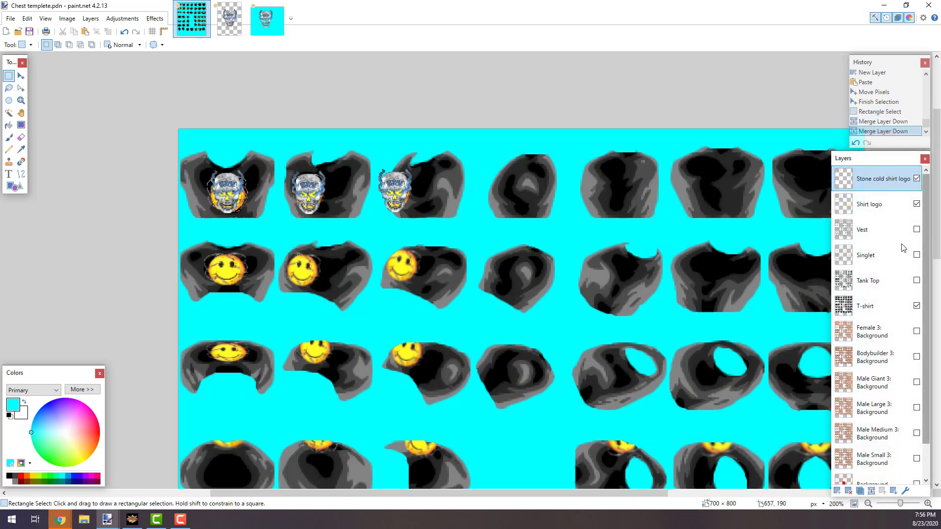
# Paste the skull into a new layer, squash it to 59 × 72 pixels, and fit it over the smiley on the second row's first piece
pyautogui.click(27, 22)
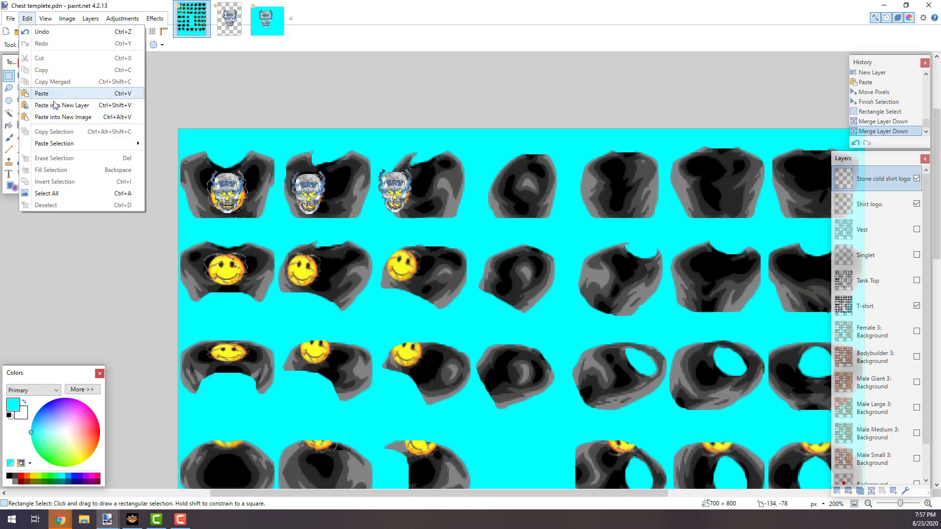
pyautogui.click(40, 101)
pyautogui.moveTo(243, 217); pyautogui.dragTo(229, 304)
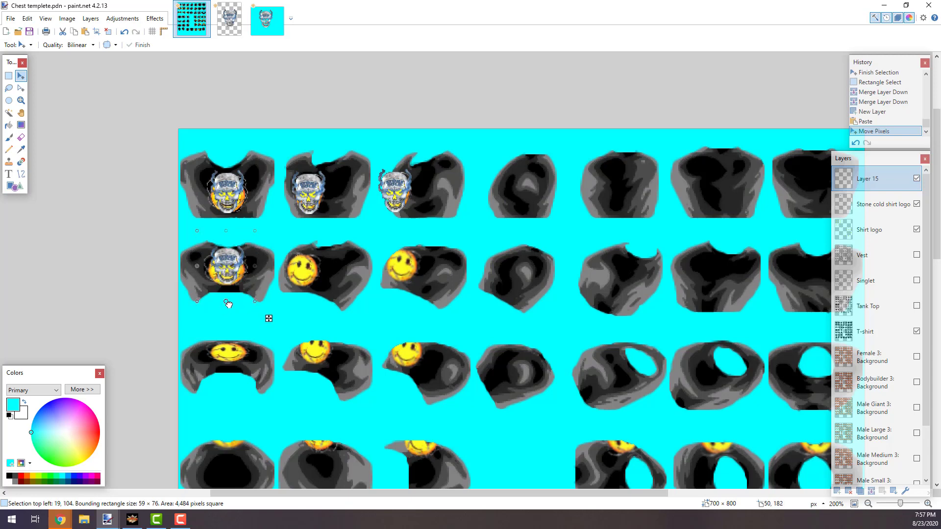
pyautogui.press('Down')
pyautogui.press('Down')
pyautogui.press('Down')
pyautogui.press('Down')
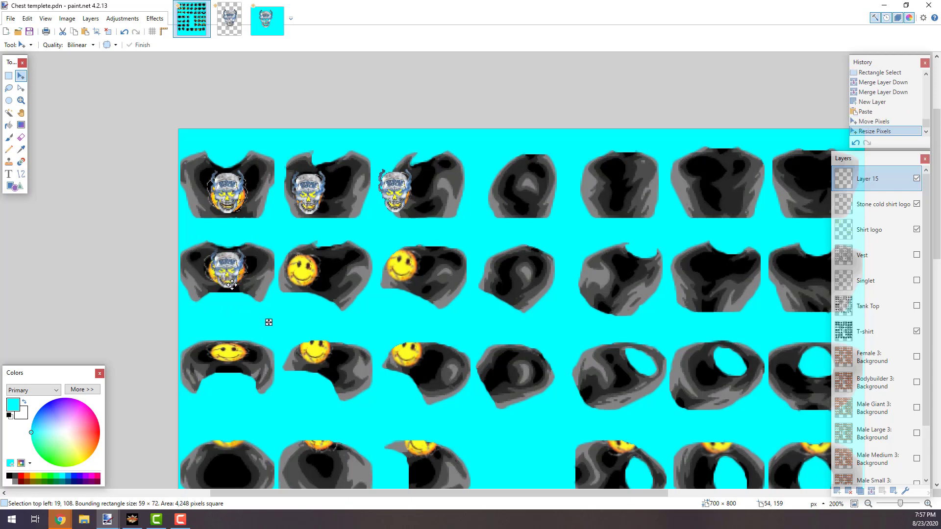
pyautogui.hotkey('ctrl', 'd')
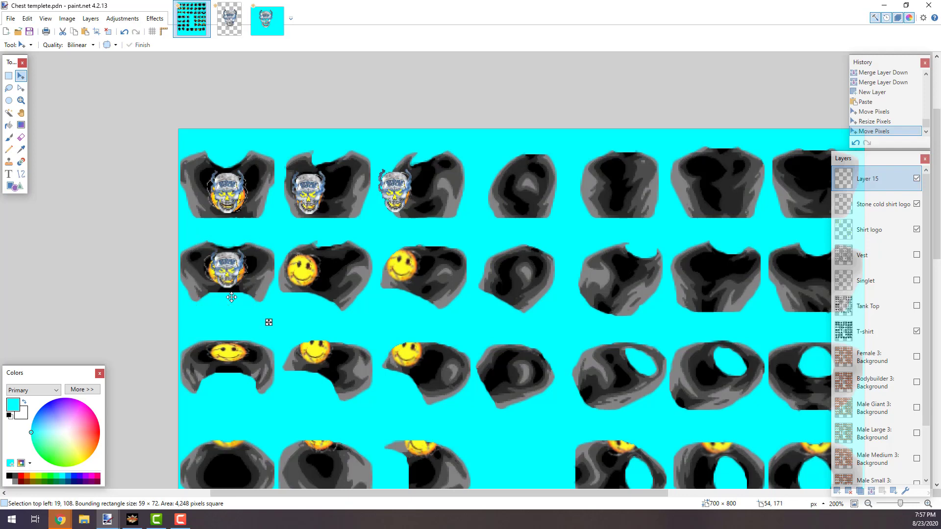
pyautogui.click(231, 297)
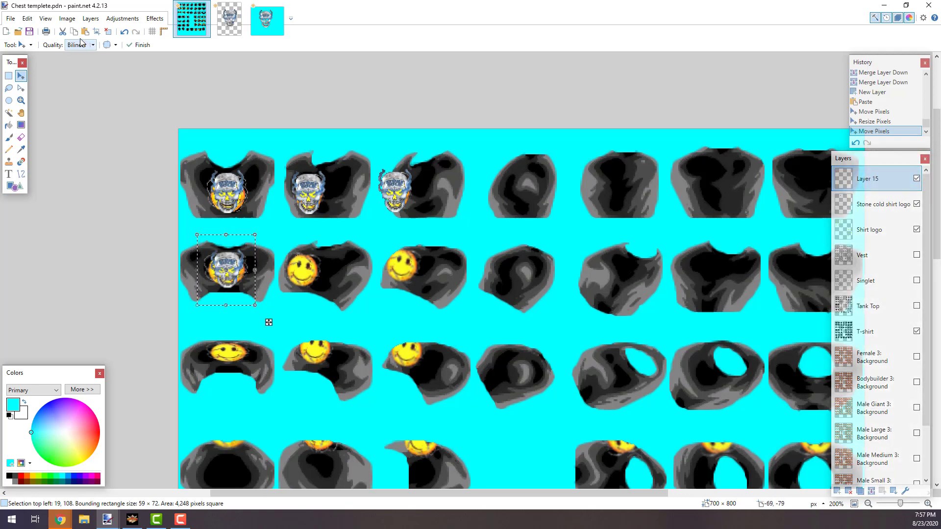
# Paste the skull into a new layer, move it over the smiley on the second row's second piece, and rotate it to about -11.39°
pyautogui.click(27, 18)
pyautogui.click(49, 94)
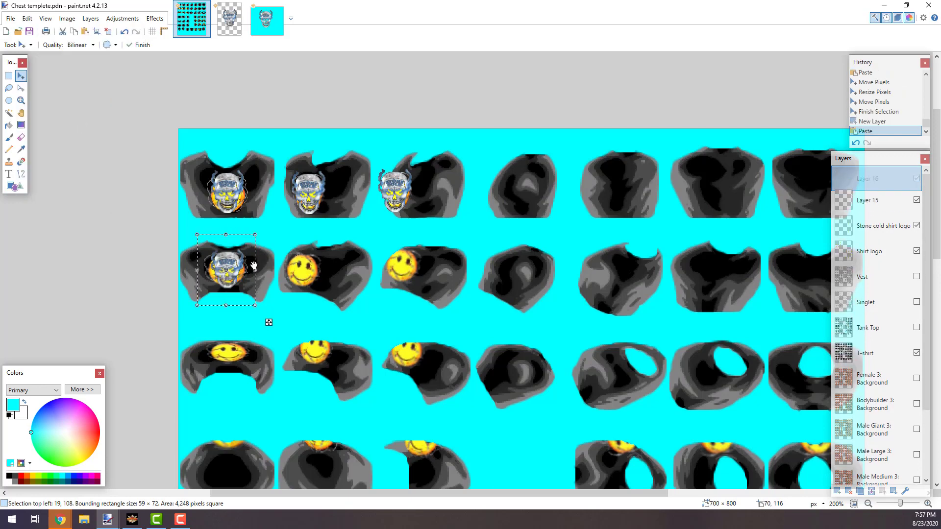
pyautogui.moveTo(253, 276); pyautogui.dragTo(324, 280)
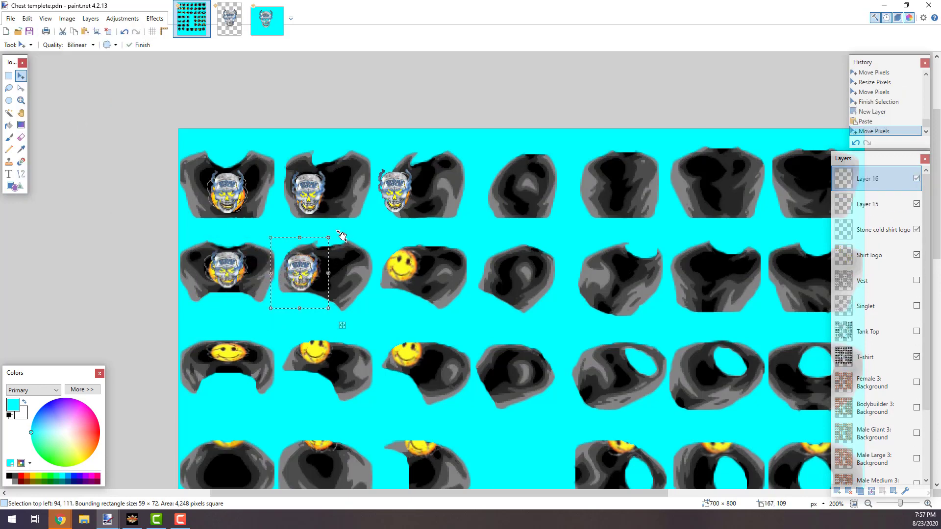
pyautogui.moveTo(343, 234); pyautogui.dragTo(318, 266)
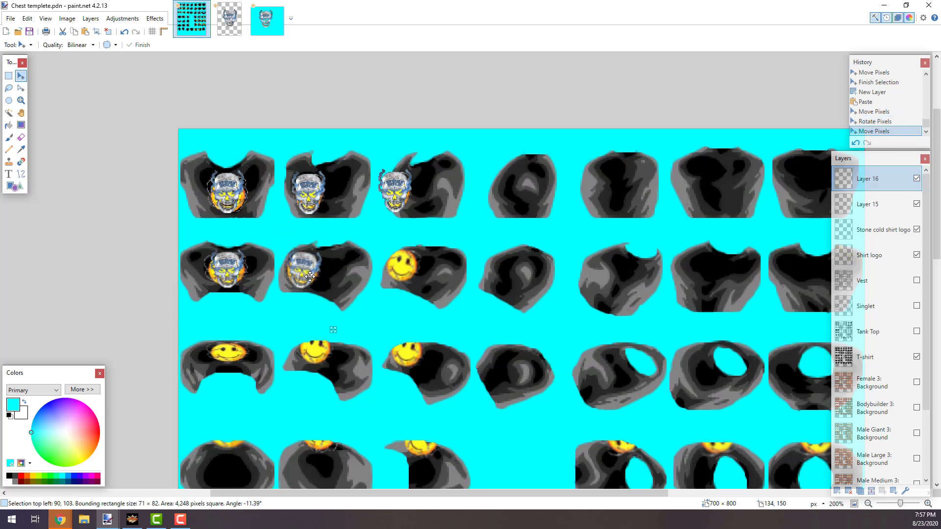
pyautogui.click(294, 270)
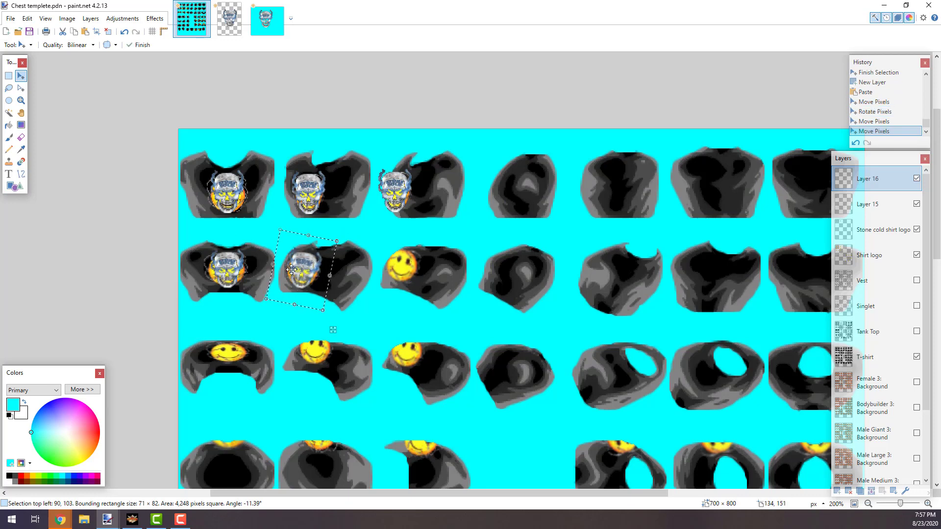
# Deselect the rotated skull and merge both new skull layers down into the Stone cold shirt logo layer
pyautogui.click(8, 75)
pyautogui.moveTo(208, 157); pyautogui.dragTo(212, 159)
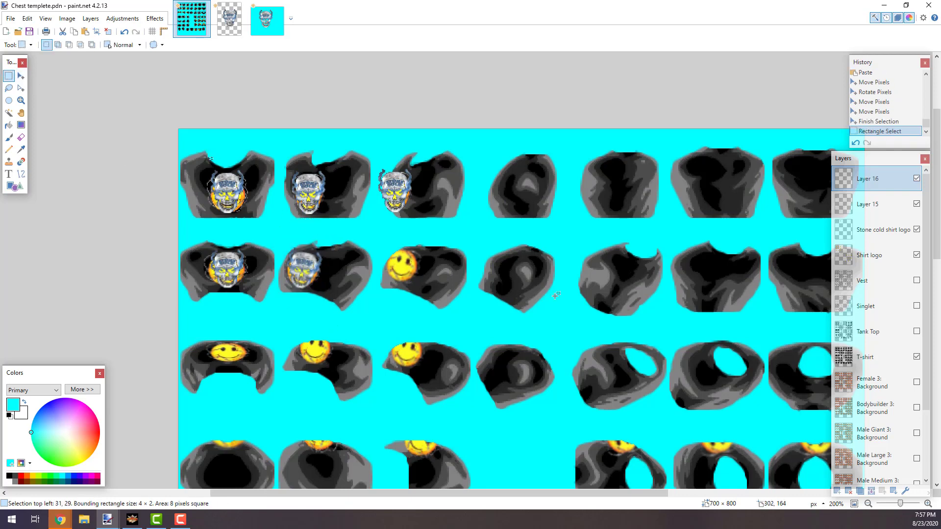
pyautogui.click(870, 492)
pyautogui.click(870, 492)
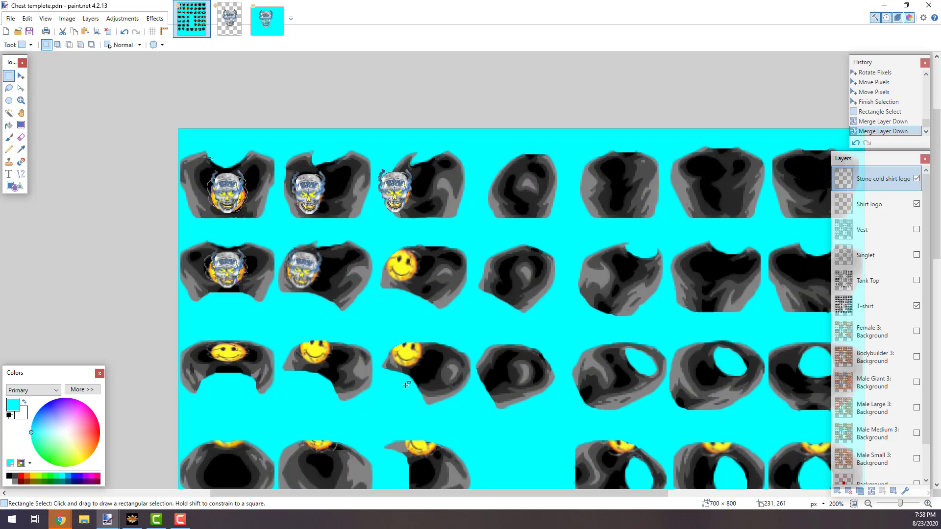
pyautogui.click(26, 18)
pyautogui.click(62, 105)
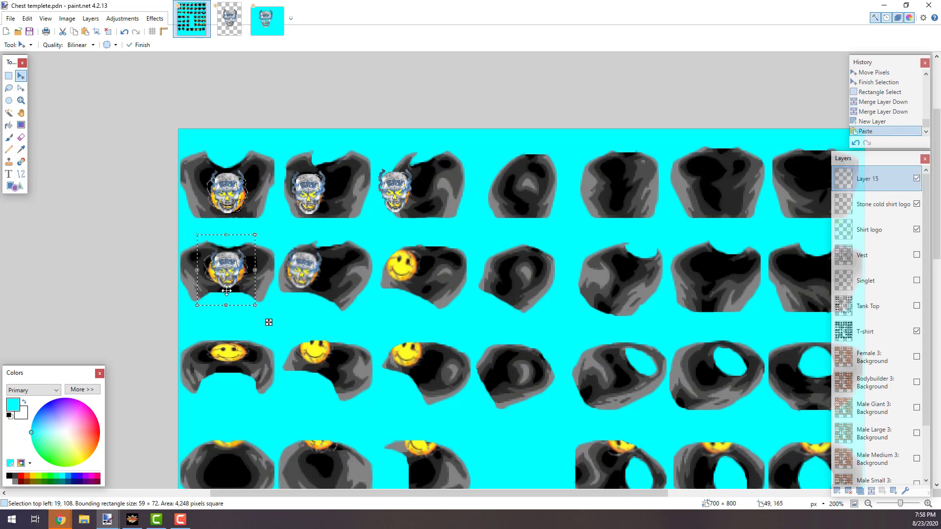
pyautogui.moveTo(226, 291); pyautogui.dragTo(293, 298)
pyautogui.moveTo(338, 239); pyautogui.dragTo(351, 253)
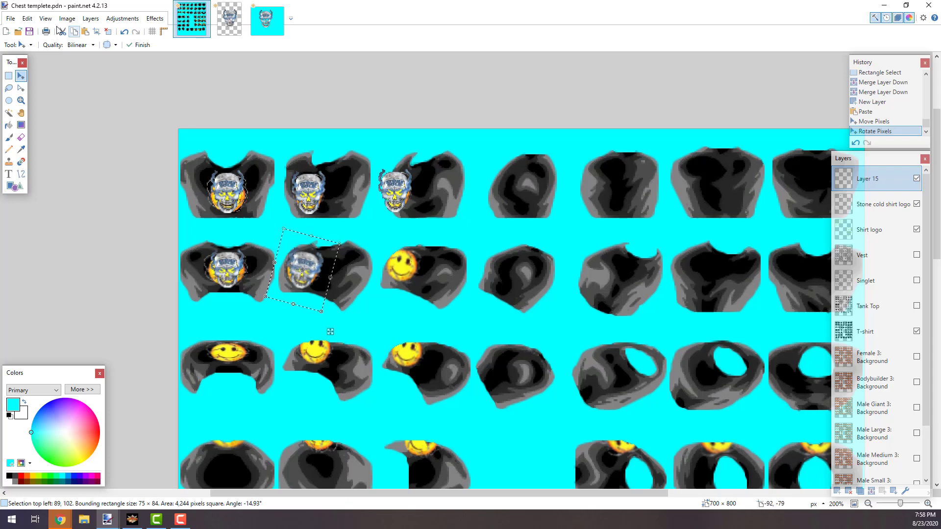
pyautogui.click(27, 18)
pyautogui.click(71, 107)
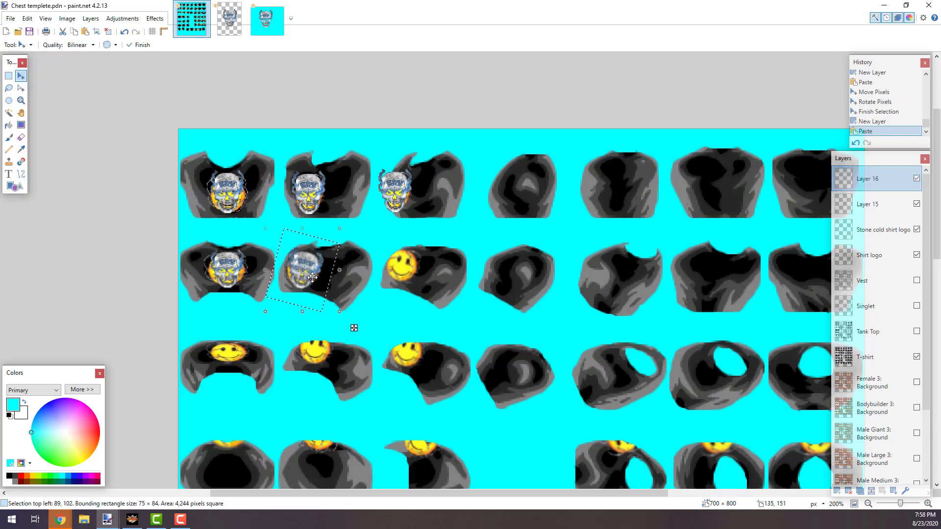
pyautogui.moveTo(312, 278); pyautogui.dragTo(363, 282)
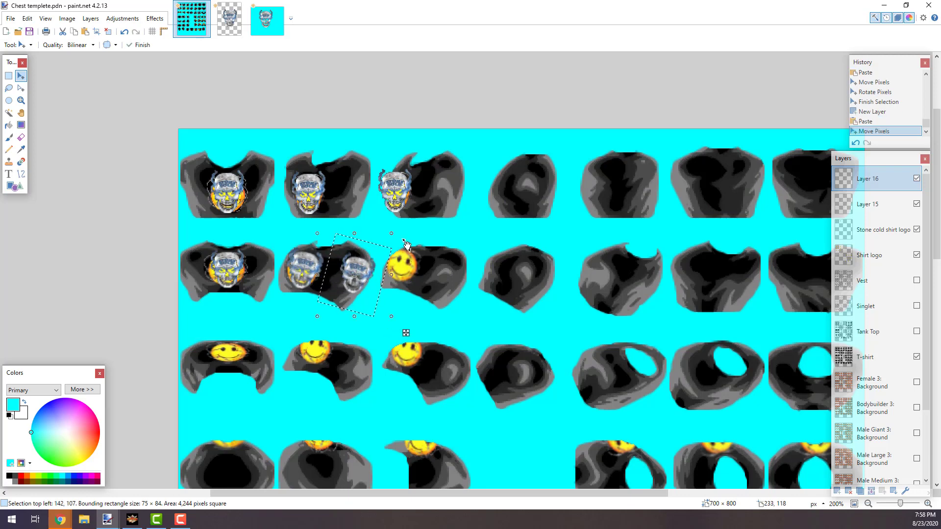
pyautogui.moveTo(399, 247); pyautogui.dragTo(411, 266)
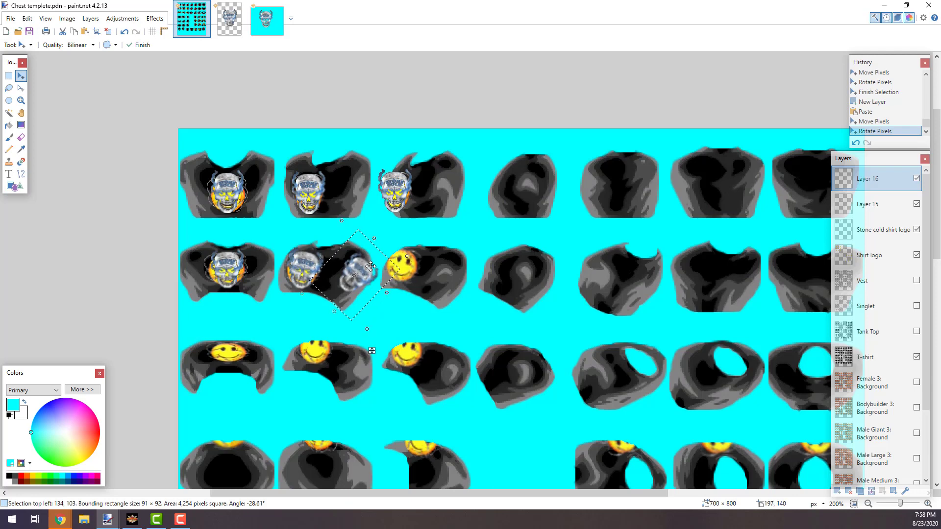
pyautogui.click(849, 491)
pyautogui.click(849, 492)
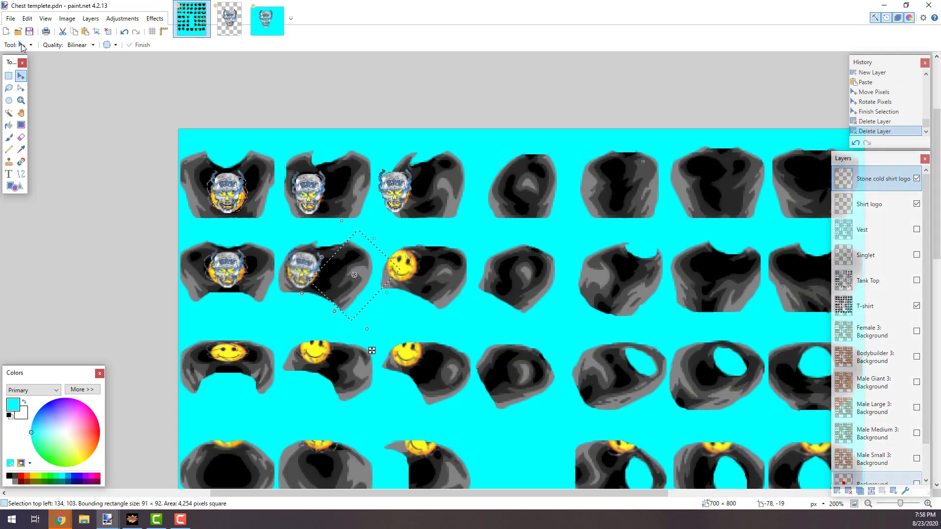
# Copy the second row's first skull into a new layer, place it over the third piece's smiley, and rotate it to about -27.28°
pyautogui.click(8, 76)
pyautogui.click(192, 213)
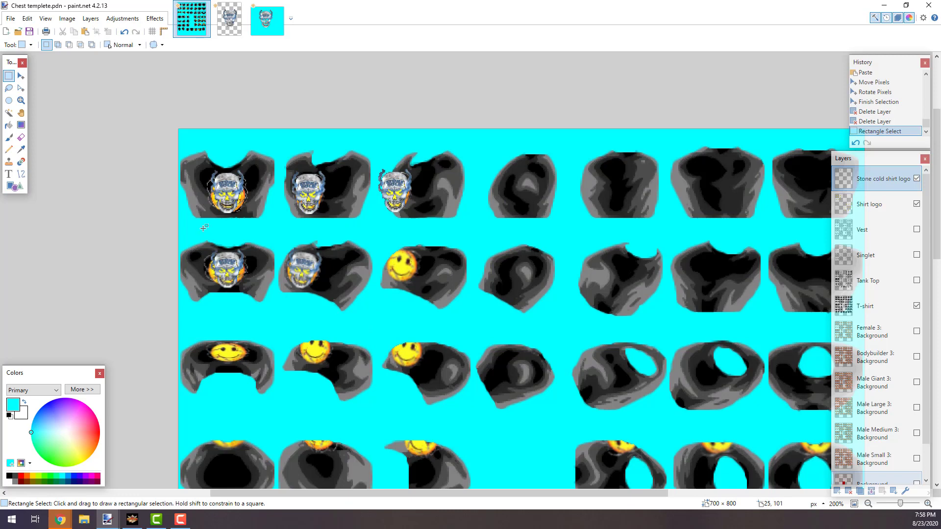
pyautogui.moveTo(203, 228); pyautogui.dragTo(258, 305)
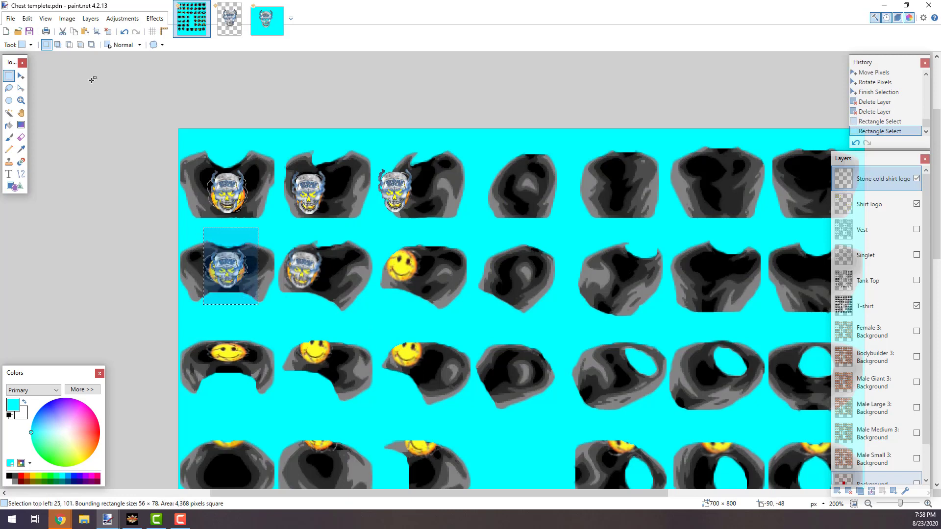
pyautogui.click(27, 18)
pyautogui.click(47, 94)
pyautogui.moveTo(245, 273); pyautogui.dragTo(411, 271)
pyautogui.moveTo(442, 224); pyautogui.dragTo(424, 268)
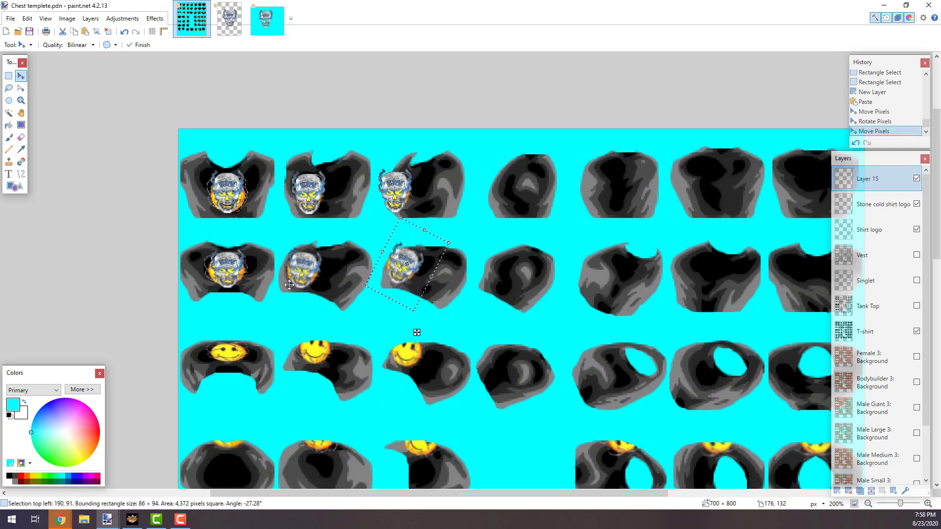
# Merge the new skull layer down into the Stone cold shirt logo layer, undoing the extra merge into Shirt logo
pyautogui.click(875, 493)
pyautogui.click(875, 491)
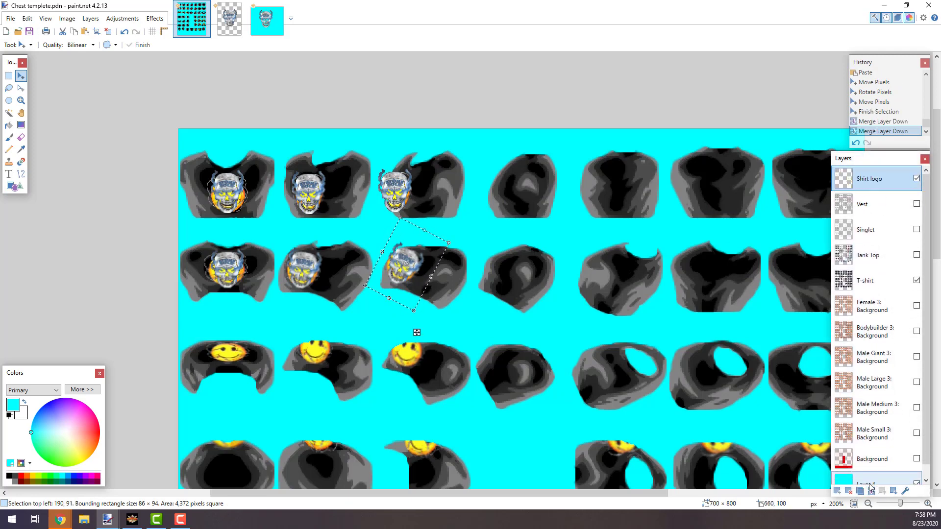
pyautogui.hotkey('ctrl', 'z')
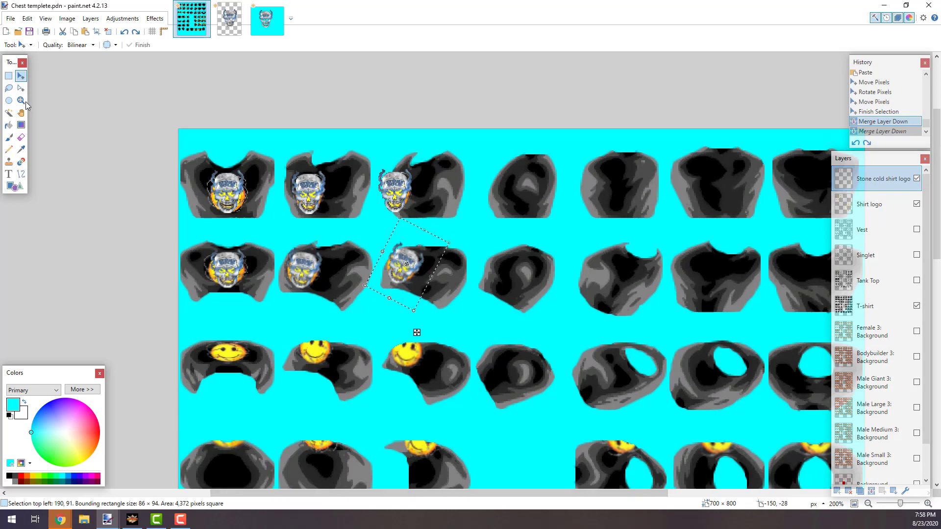
# Paste the skull into a new layer, squash it to 56 × 66 pixels, and fit it over the smiley on the third row's first piece
pyautogui.click(21, 100)
pyautogui.rightClick(474, 377)
pyautogui.scroll(-4, 580, 390)
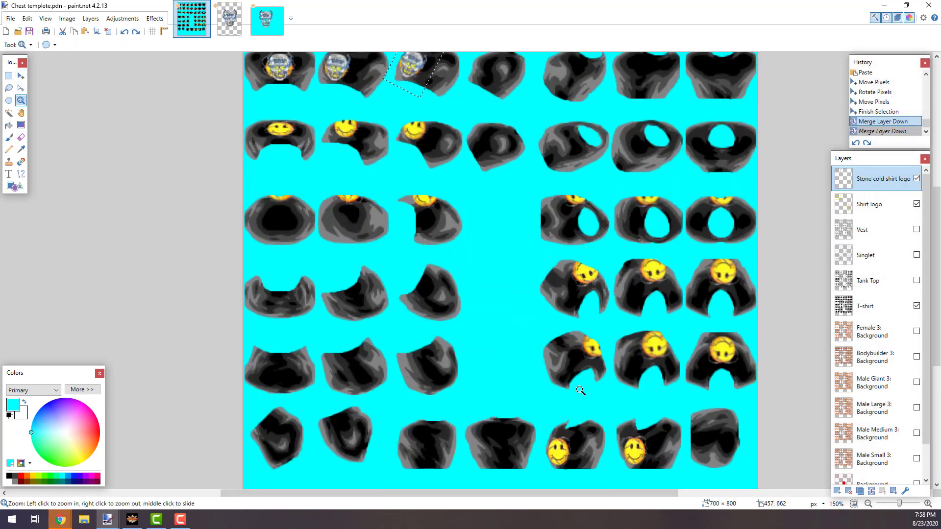
pyautogui.scroll(3, 580, 391)
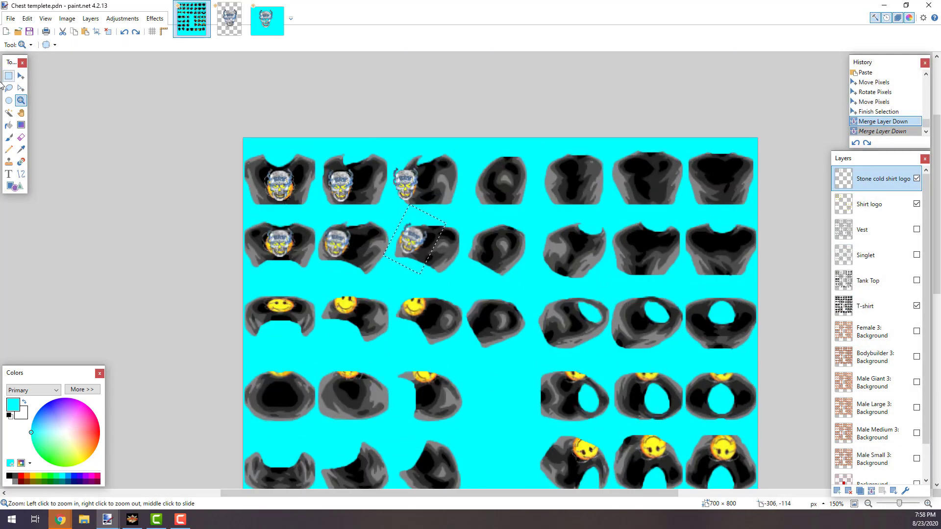
pyautogui.click(27, 18)
pyautogui.click(49, 97)
pyautogui.moveTo(281, 258); pyautogui.dragTo(286, 331)
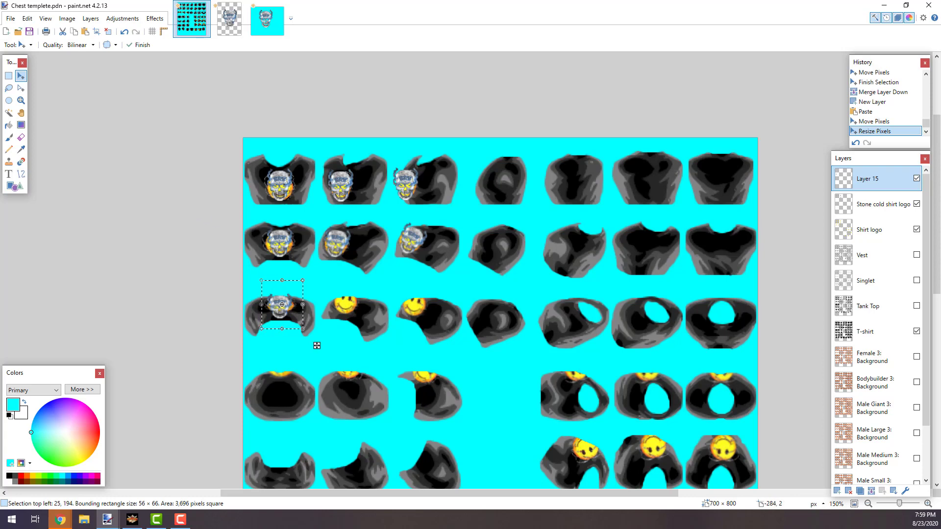
# Duplicate the squashed skull's layer, move the copy over the third row's second smiley, and rotate it to about -31.47°
pyautogui.click(23, 104)
pyautogui.click(274, 307)
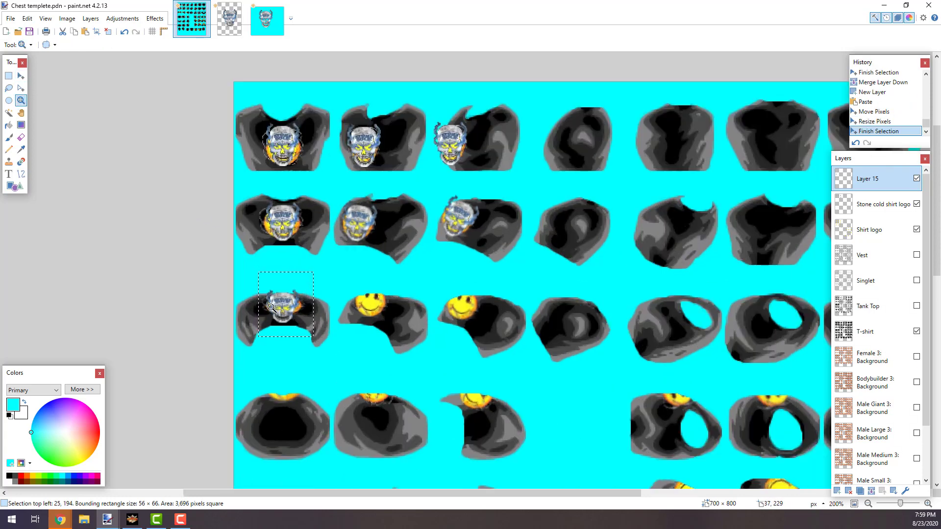
pyautogui.click(290, 321)
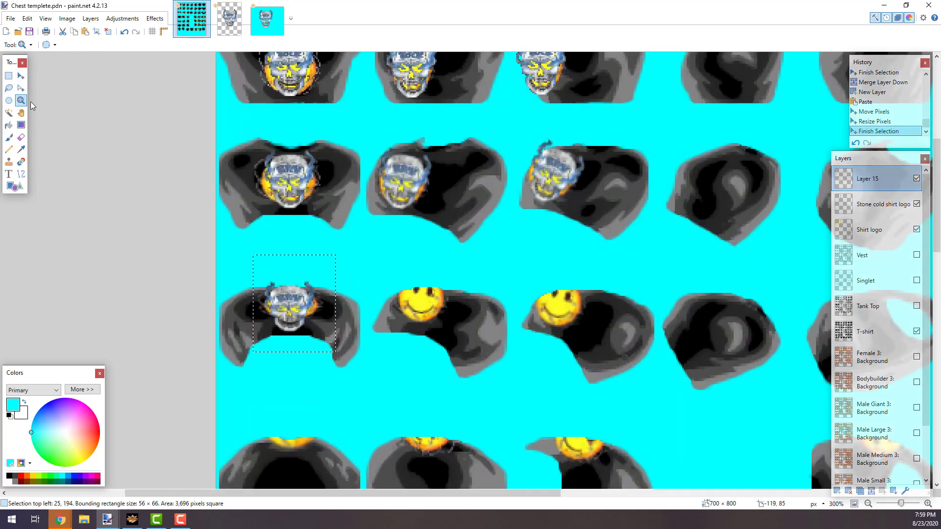
pyautogui.rightClick(349, 319)
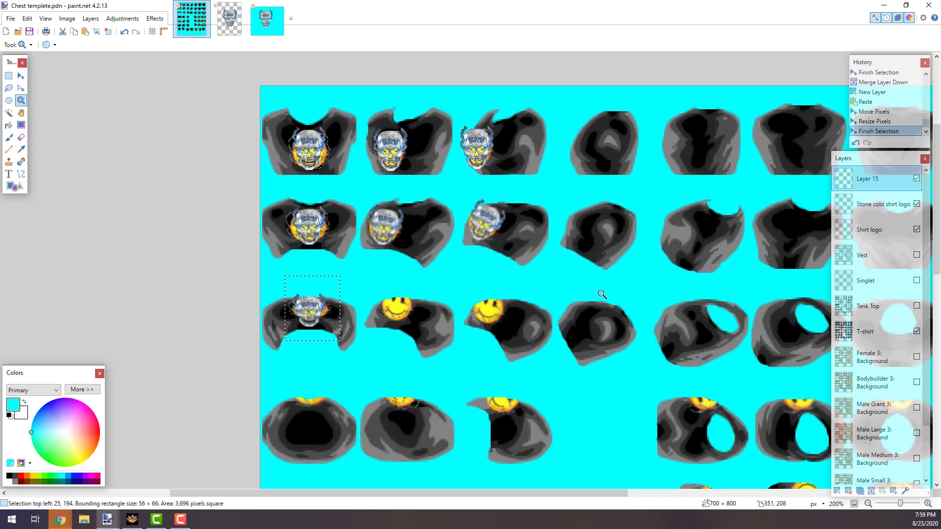
pyautogui.click(861, 491)
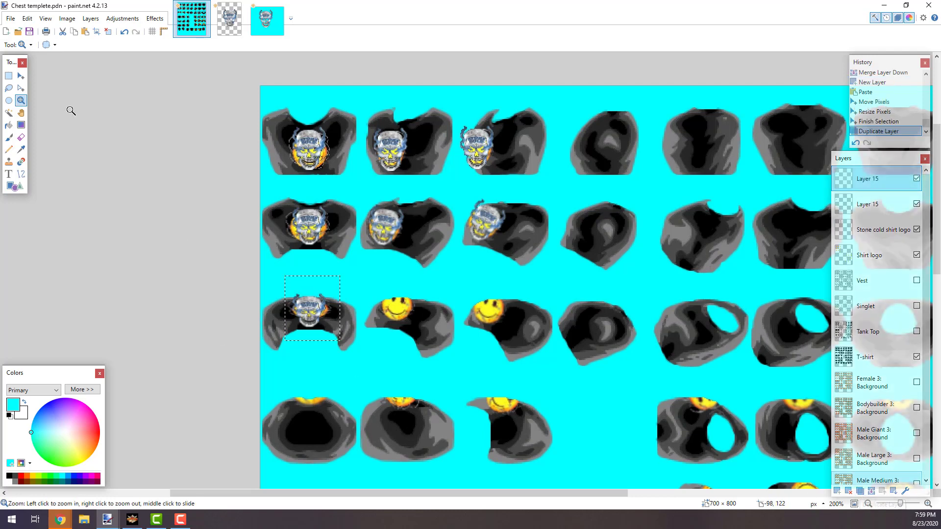
pyautogui.press('m')
pyautogui.moveTo(330, 331); pyautogui.dragTo(419, 332)
pyautogui.moveTo(444, 280); pyautogui.dragTo(450, 314)
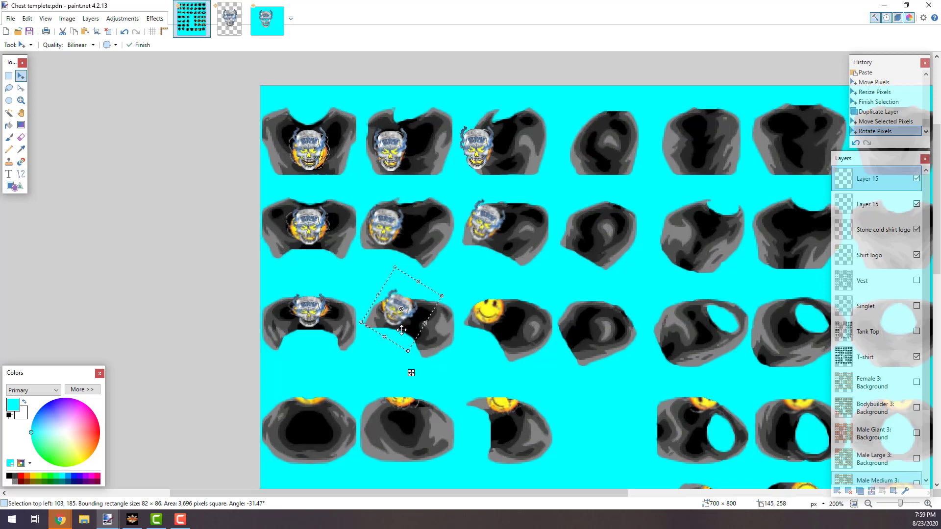
pyautogui.moveTo(411, 373); pyautogui.dragTo(413, 371)
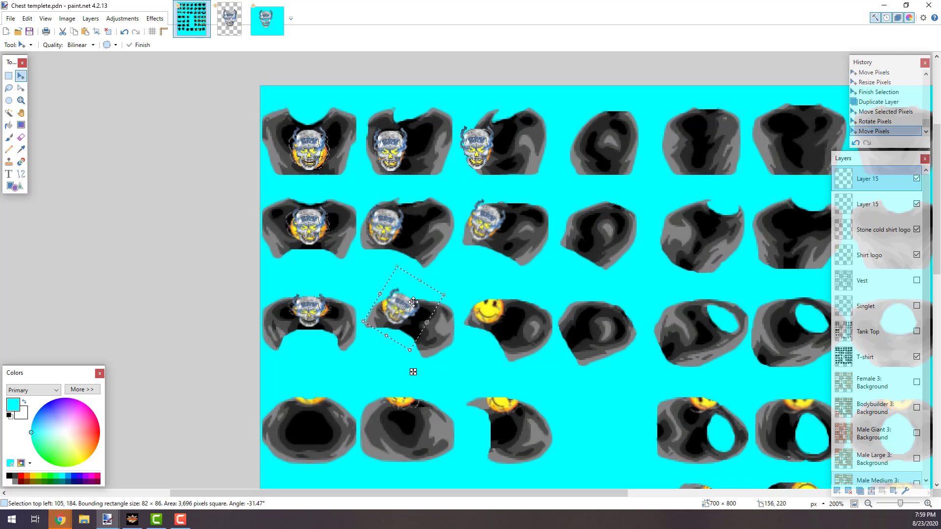
pyautogui.hotkey('ctrl', 'shift', 'd')
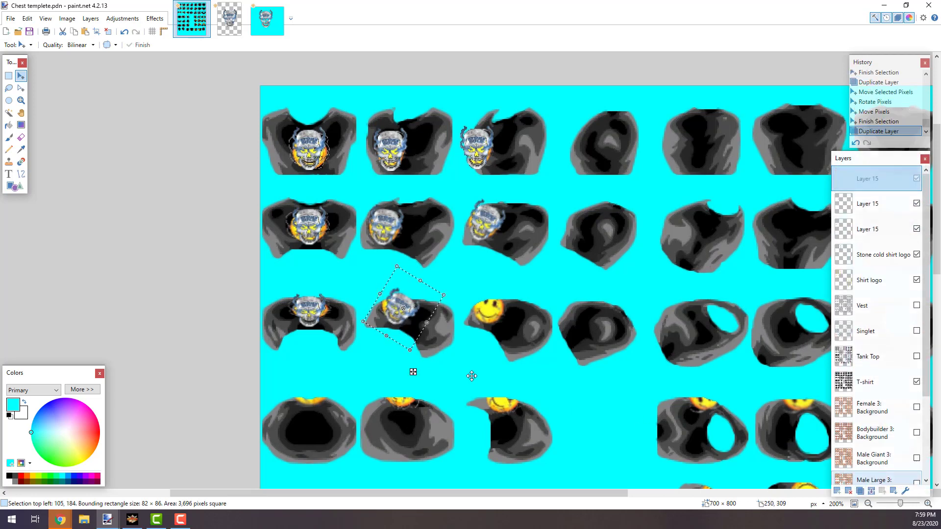
pyautogui.moveTo(407, 331); pyautogui.dragTo(495, 332)
pyautogui.moveTo(536, 275); pyautogui.dragTo(553, 308)
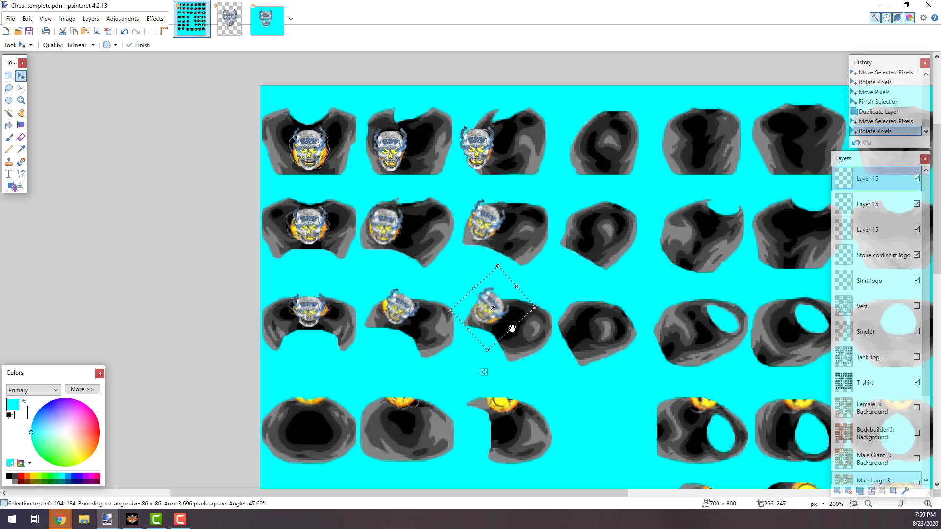
pyautogui.click(850, 490)
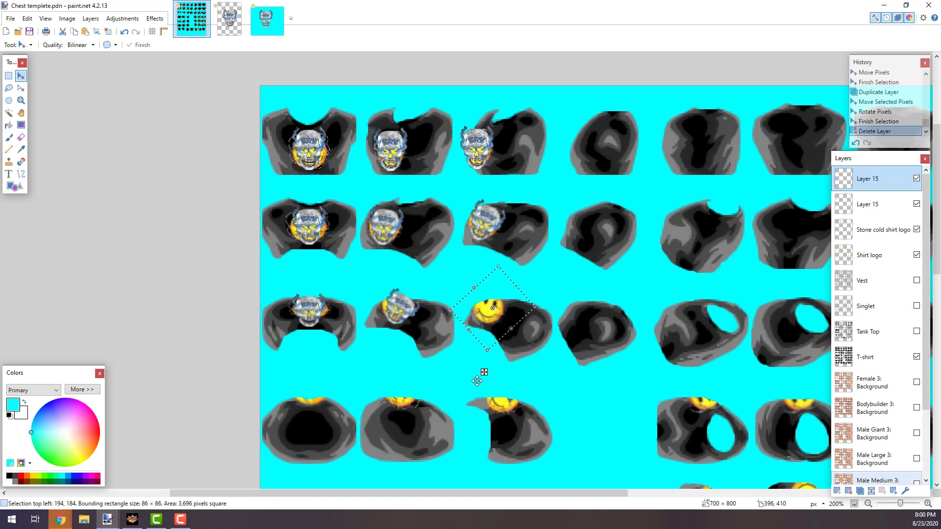
# Select the third row's first skull in its own layer, duplicate that layer, and place the copy over the third smiley, rotated to about -24.94°
pyautogui.click(9, 76)
pyautogui.click(328, 283)
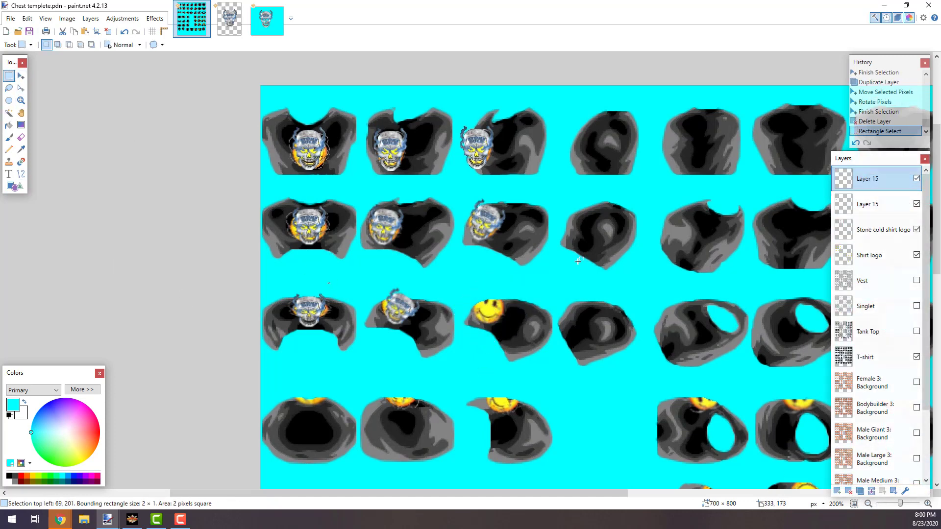
pyautogui.click(446, 283)
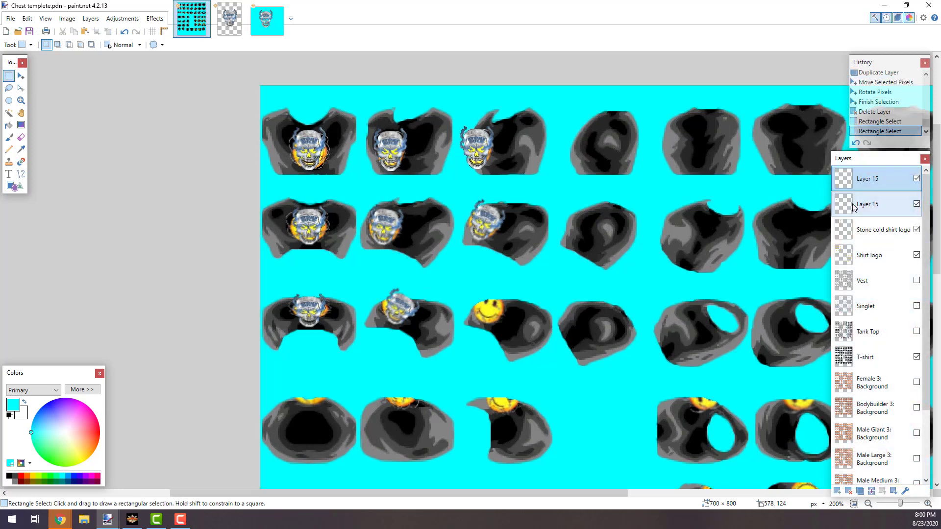
pyautogui.click(867, 204)
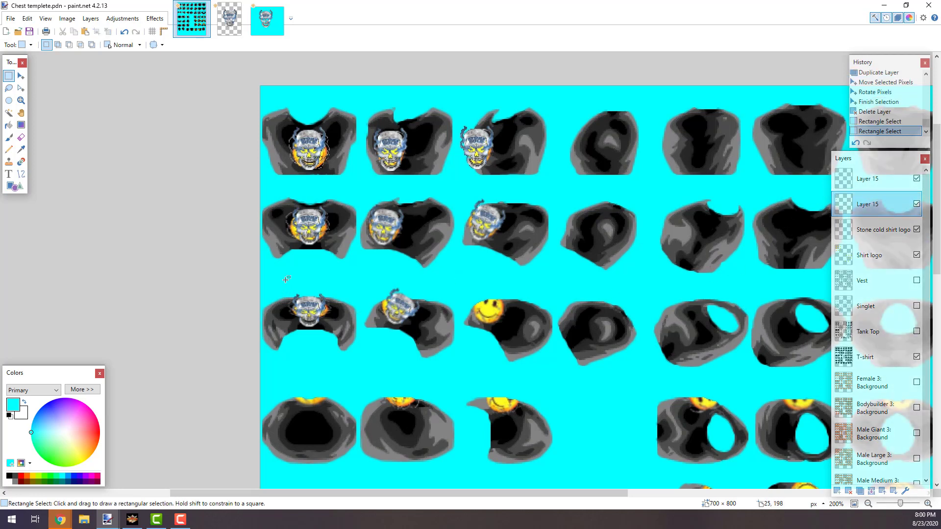
pyautogui.moveTo(283, 280); pyautogui.dragTo(339, 335)
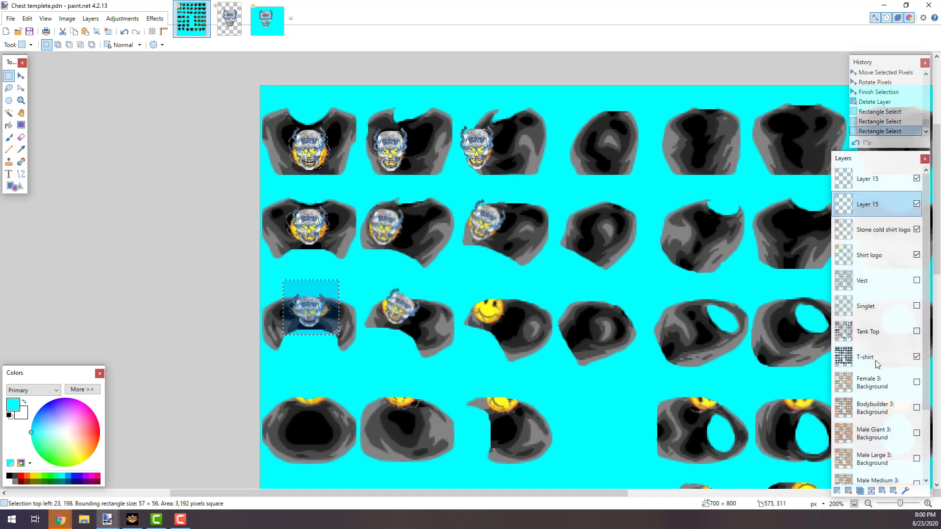
pyautogui.hotkey('ctrl', 'shift', 'd')
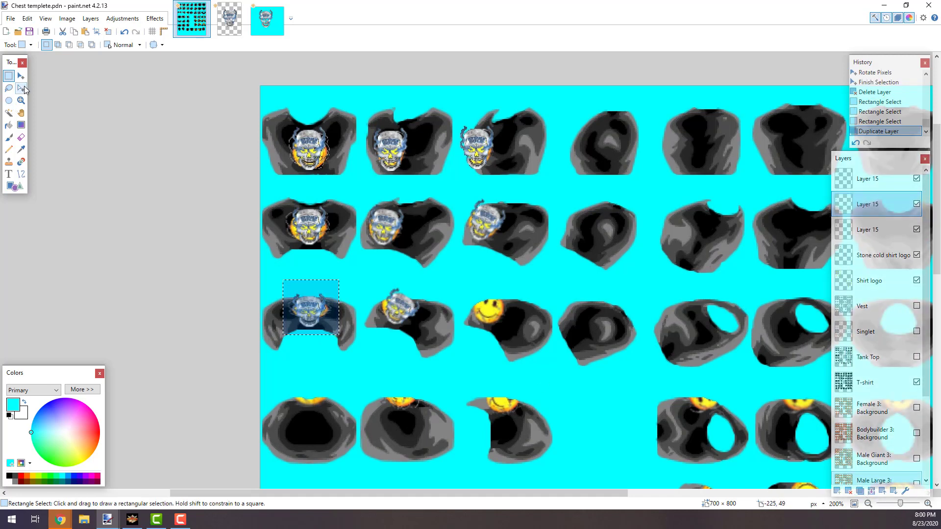
pyautogui.click(21, 76)
pyautogui.moveTo(355, 350); pyautogui.dragTo(559, 325)
pyautogui.moveTo(529, 289); pyautogui.dragTo(505, 315)
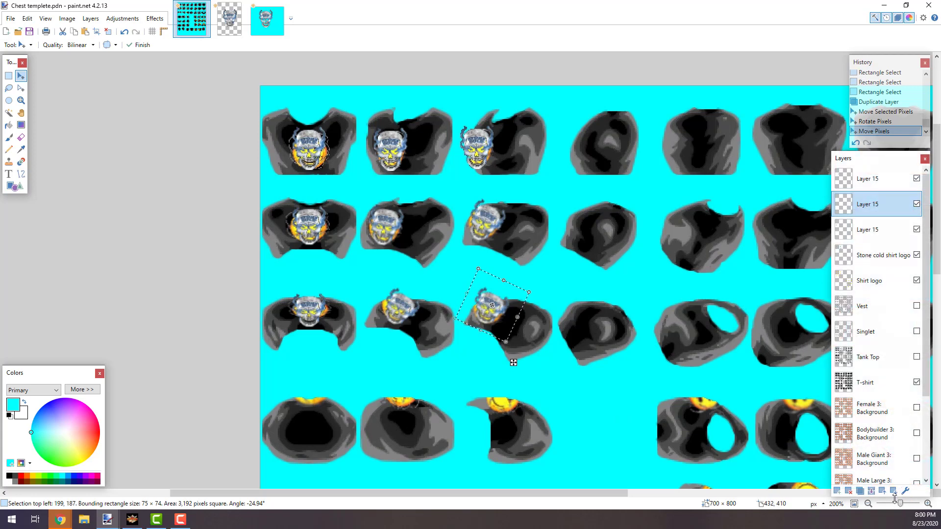
pyautogui.click(860, 490)
pyautogui.moveTo(506, 325); pyautogui.dragTo(524, 415)
pyautogui.moveTo(549, 399); pyautogui.dragTo(529, 401)
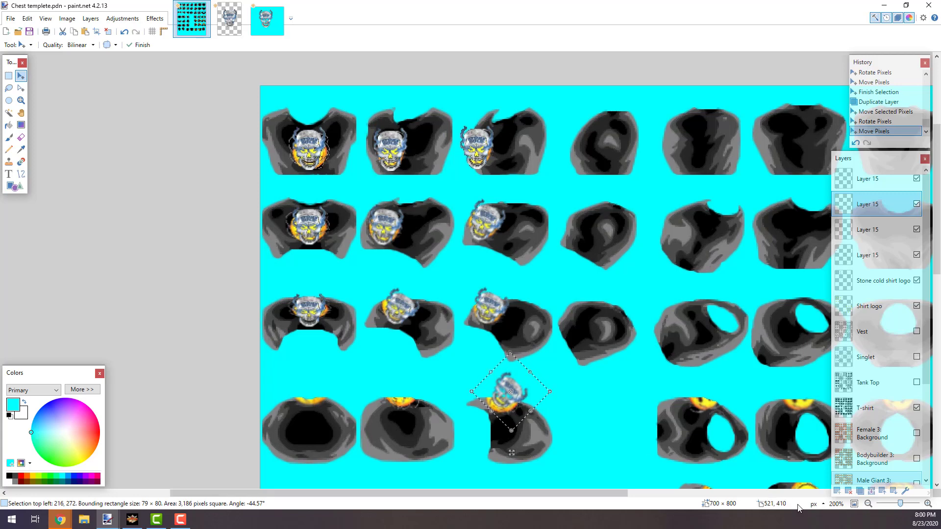
pyautogui.click(847, 491)
pyautogui.click(9, 75)
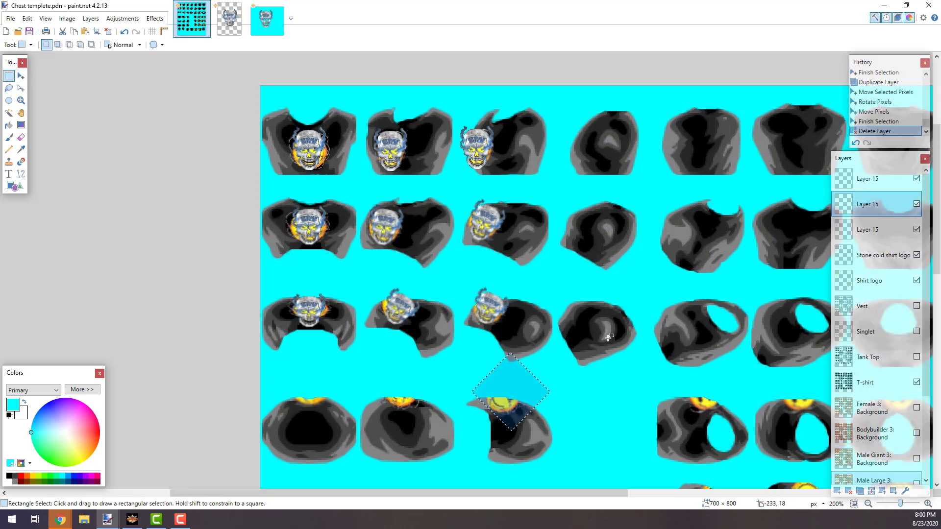
pyautogui.click(459, 296)
# Paste the skull into a new layer over the fourth row's third piece, rotated to about -51.18°, and duplicate it onto the second piece
pyautogui.click(27, 19)
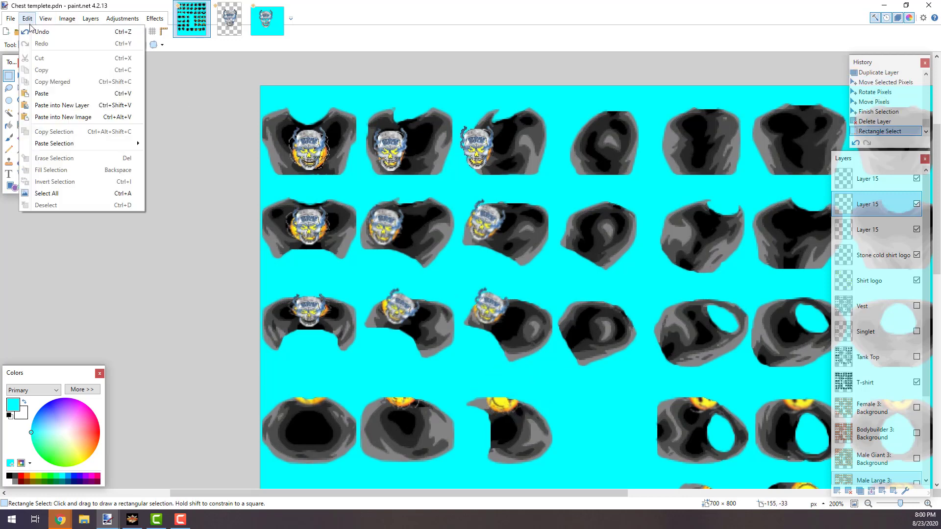
pyautogui.click(44, 111)
pyautogui.moveTo(326, 228); pyautogui.dragTo(440, 388)
pyautogui.hotkey('ctrl', 'shift', 'd')
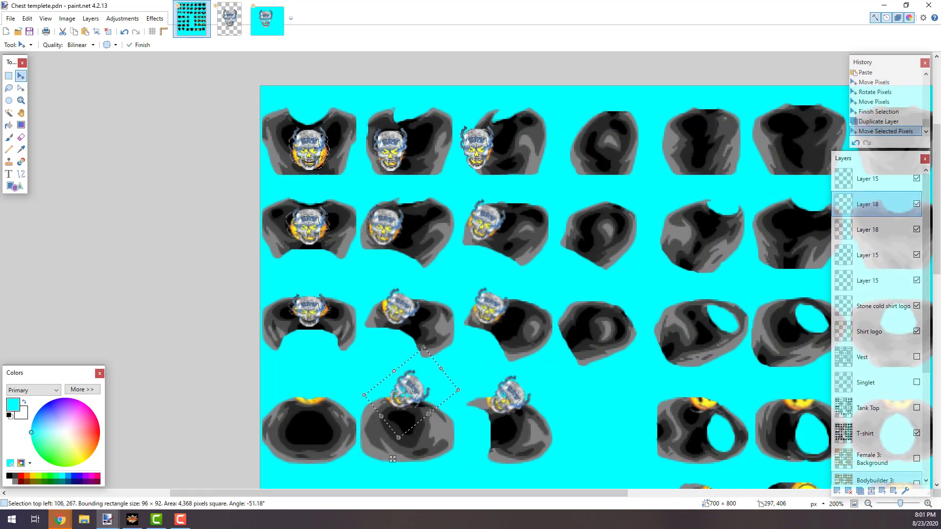
# Paste an unrotated skull into another new layer and place it over the smiley on the fourth row's first piece
pyautogui.click(27, 20)
pyautogui.click(49, 100)
pyautogui.moveTo(326, 252); pyautogui.dragTo(322, 397)
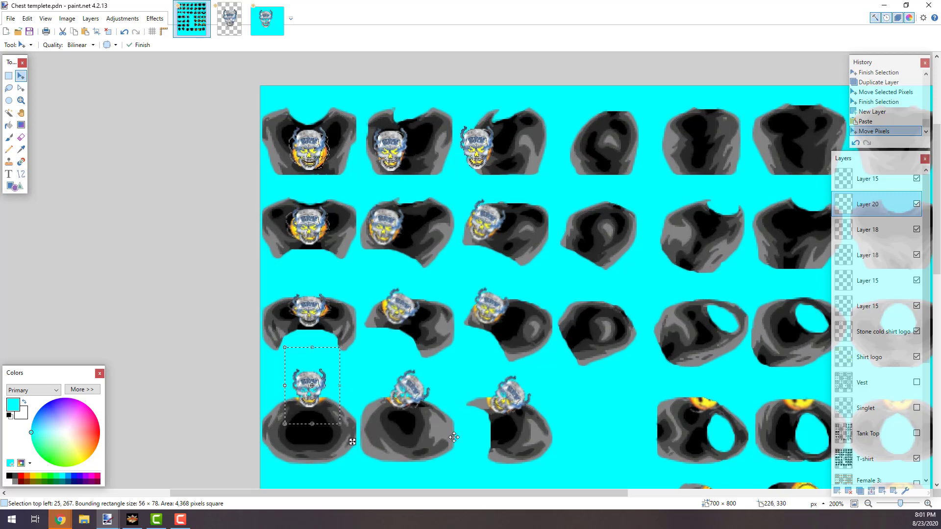
pyautogui.moveTo(454, 437); pyautogui.dragTo(468, 484)
pyautogui.scroll(-3, 465, 504)
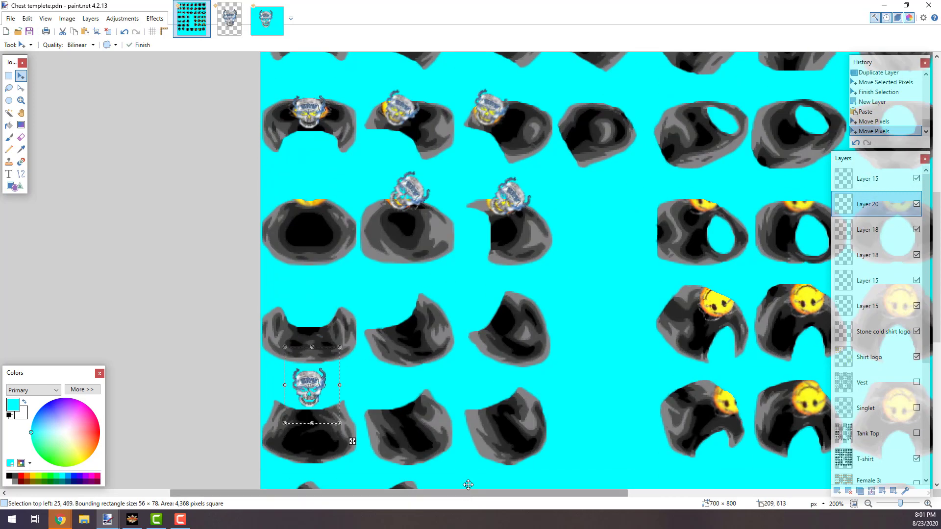
pyautogui.moveTo(317, 401); pyautogui.dragTo(317, 203)
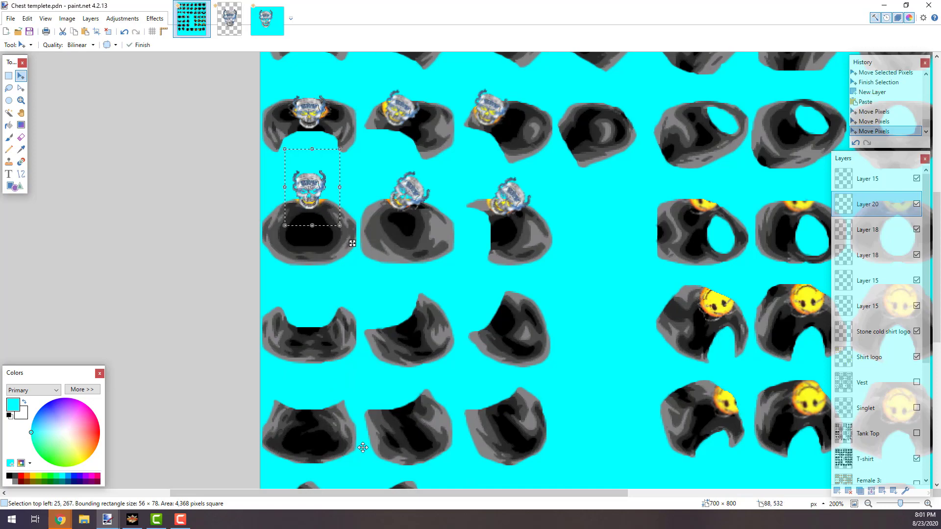
# Look over the whole template for pieces whose smileys are still uncovered
pyautogui.hscroll(5, 419, 385)
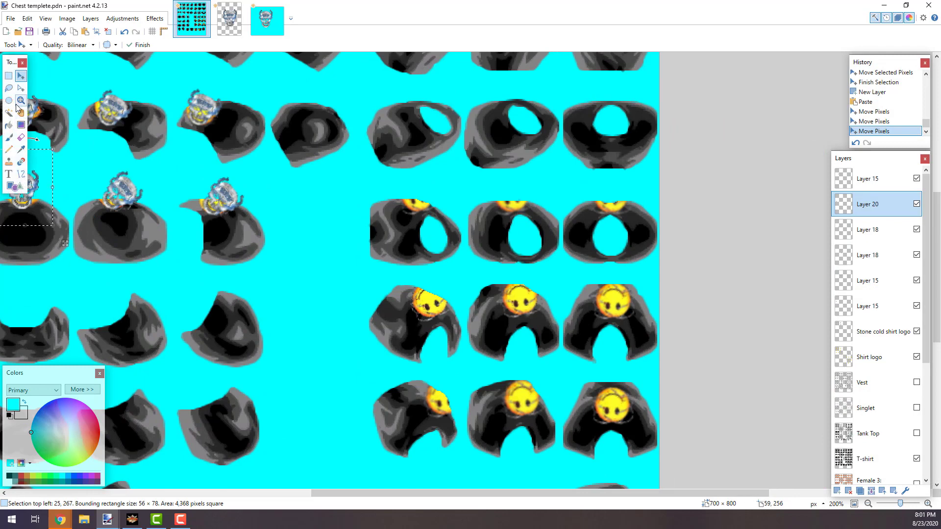
pyautogui.click(20, 100)
pyautogui.hotkey('ctrl', '-')
pyautogui.hotkey('ctrl', '-')
pyautogui.hotkey('ctrl', '-')
pyautogui.hotkey('ctrl', '-')
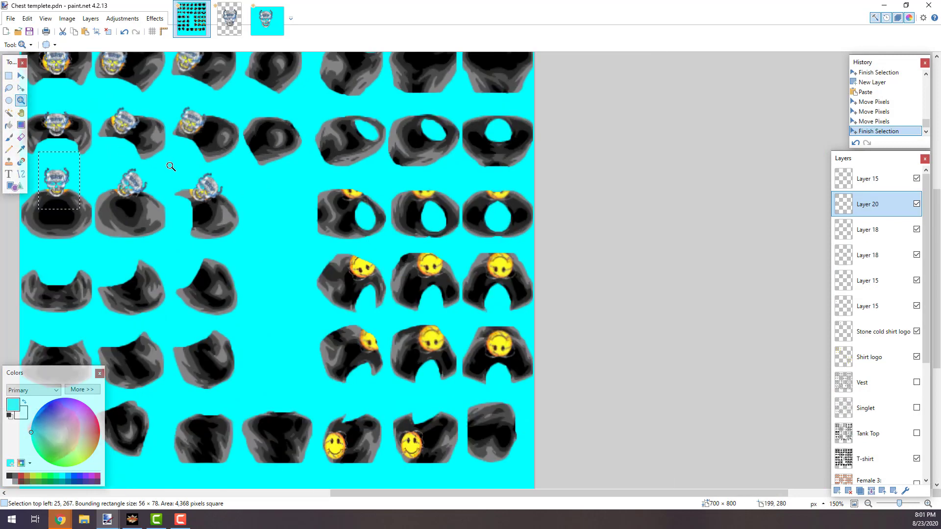
pyautogui.click(482, 493)
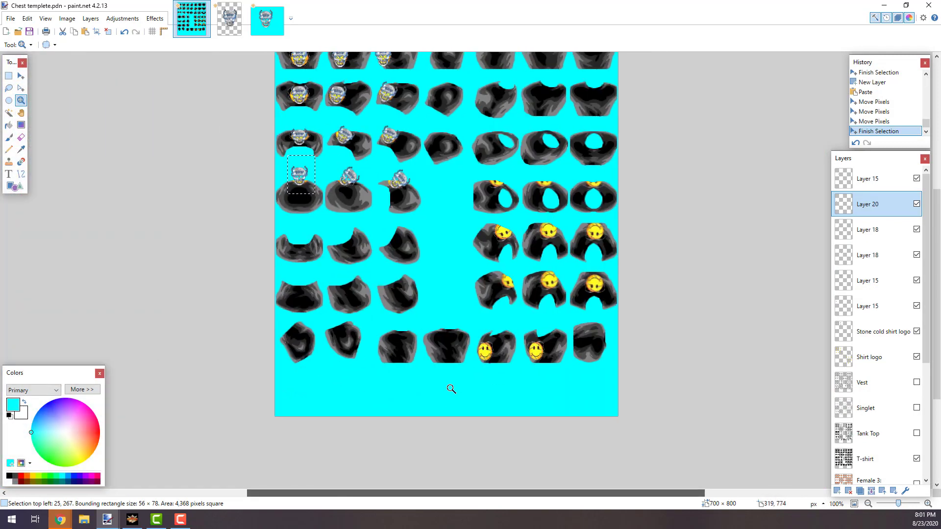
# Open the more complete chest template file from the desktop as a separate image and maximize the editor window again
pyautogui.moveTo(782, 5)
pyautogui.mouseDown()
pyautogui.moveTo(588, 35)
pyautogui.moveTo(529, 31)
pyautogui.moveTo(493, 46)
pyautogui.mouseUp()
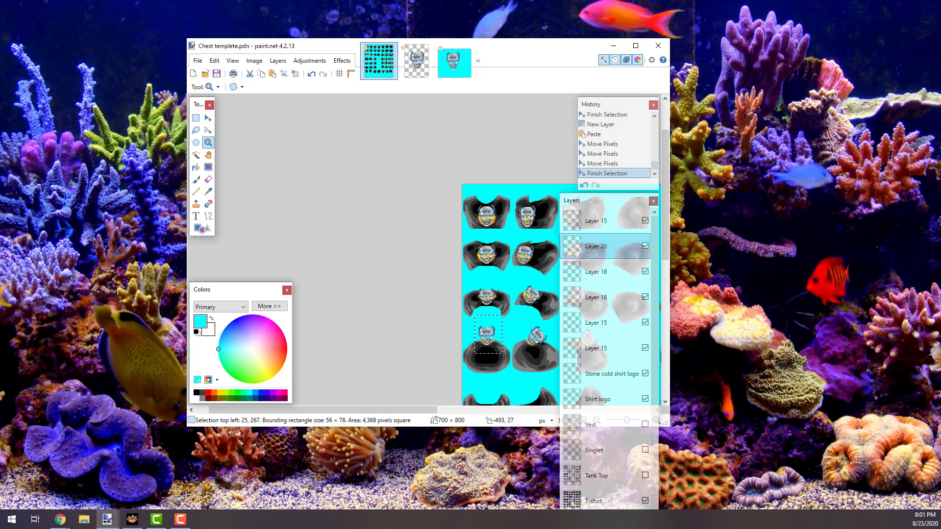
pyautogui.click(29, 279)
pyautogui.moveTo(29, 279); pyautogui.dragTo(373, 225)
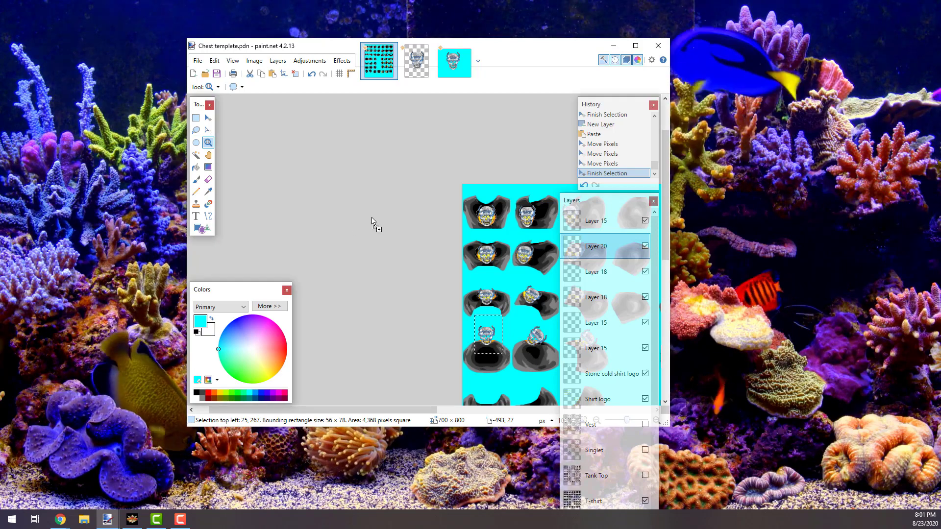
pyautogui.click(385, 245)
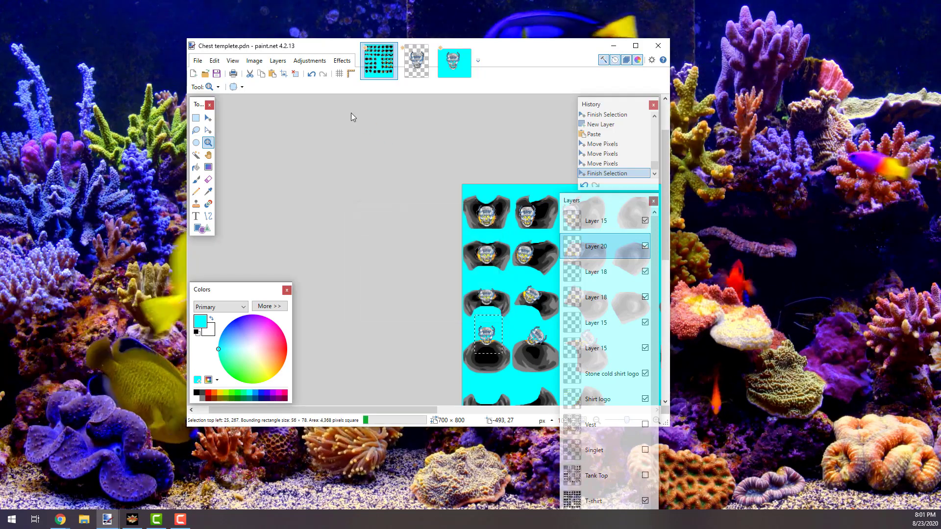
pyautogui.doubleClick(316, 47)
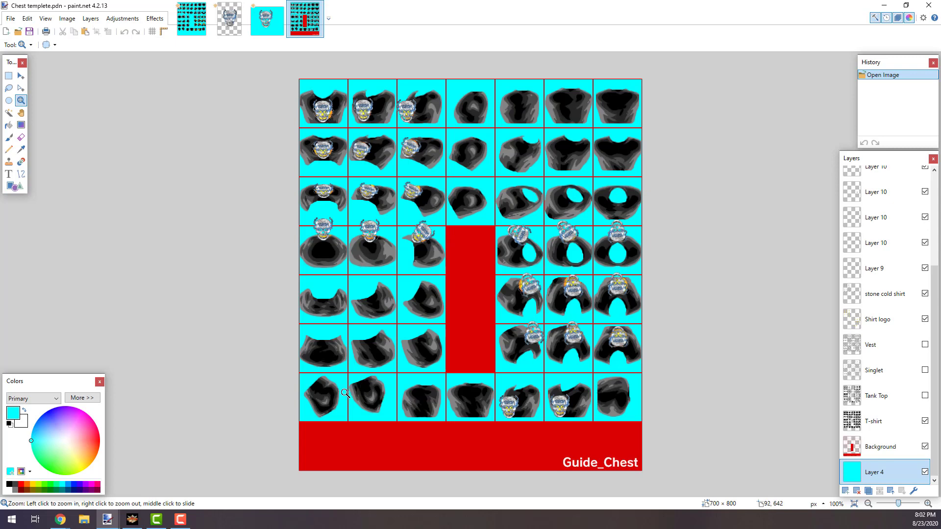
# Paste the skull into a new layer above the topmost one and place it on the last row's first piece, rotated to about -141.27°
pyautogui.click(8, 75)
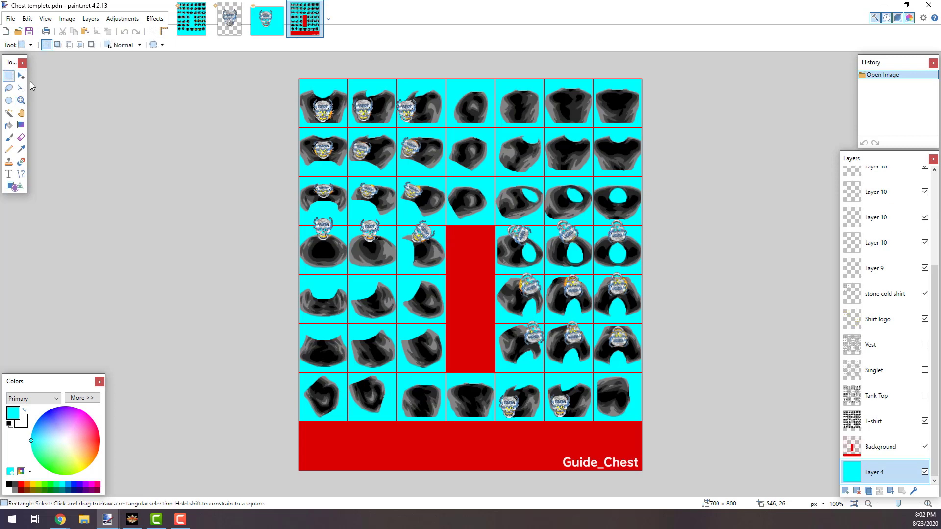
pyautogui.moveTo(297, 88); pyautogui.dragTo(302, 97)
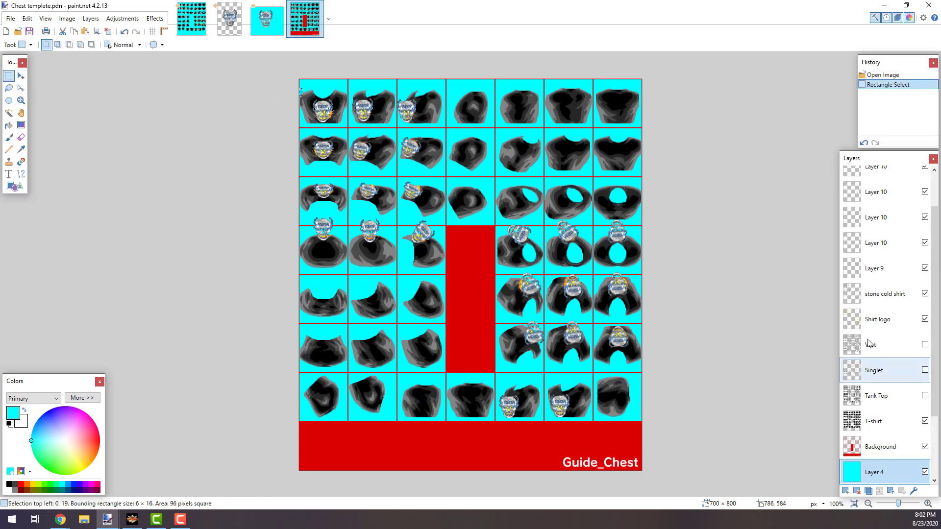
pyautogui.scroll(3, 890, 326)
pyautogui.click(900, 180)
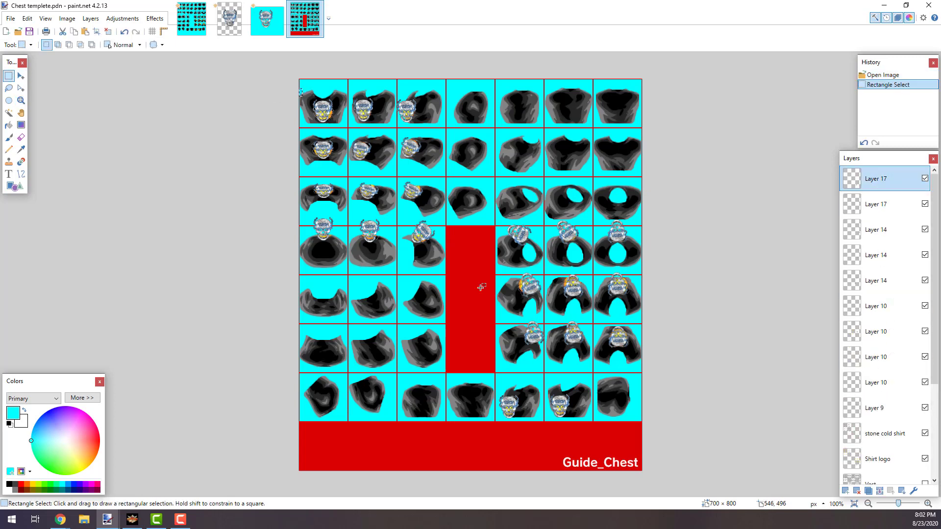
pyautogui.moveTo(343, 115); pyautogui.dragTo(345, 116)
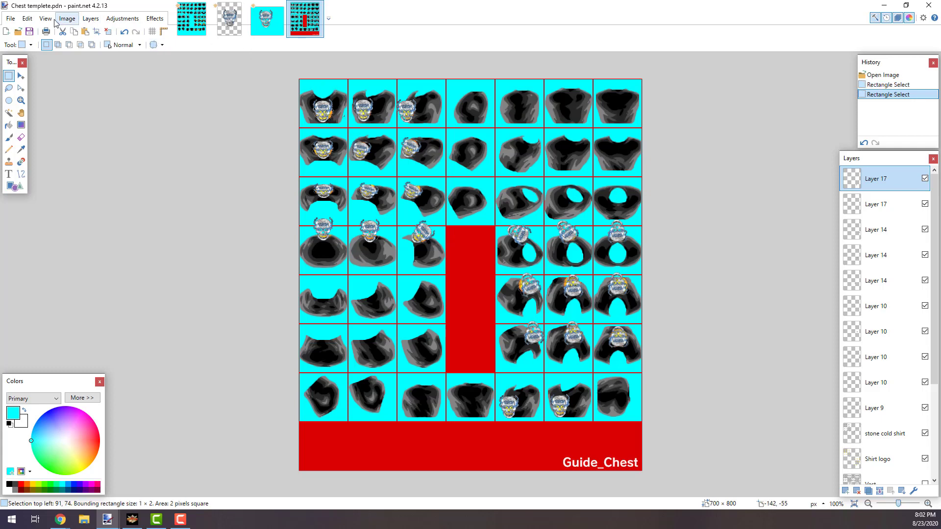
pyautogui.click(27, 18)
pyautogui.click(86, 118)
pyautogui.hotkey('ctrl', 'v')
pyautogui.moveTo(338, 158); pyautogui.dragTo(343, 391)
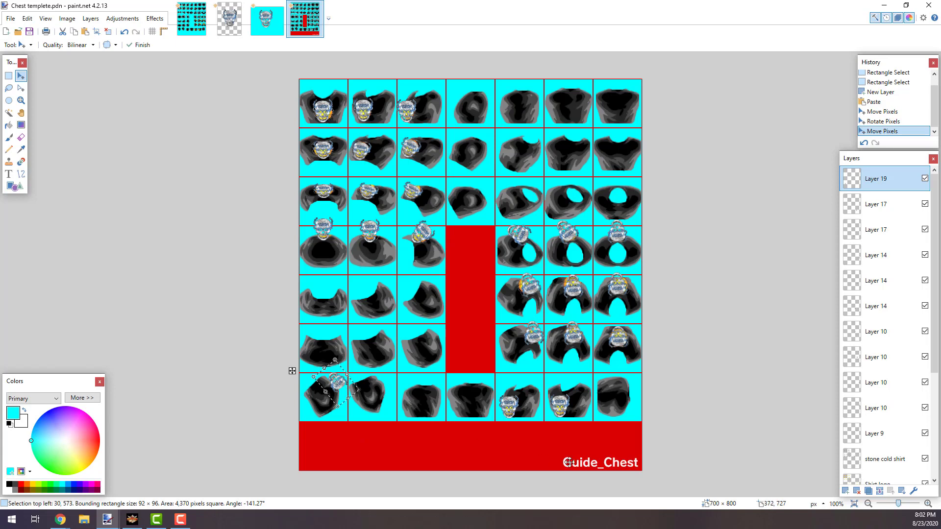
# Duplicate the rotated skull's layer, move the copy onto the last row's second piece, and clear the selection
pyautogui.click(869, 491)
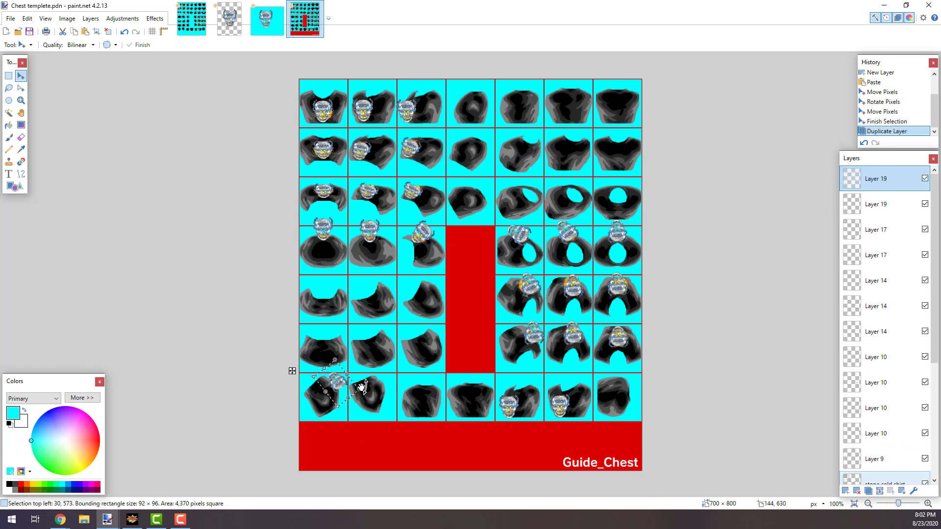
pyautogui.moveTo(356, 388); pyautogui.dragTo(395, 387)
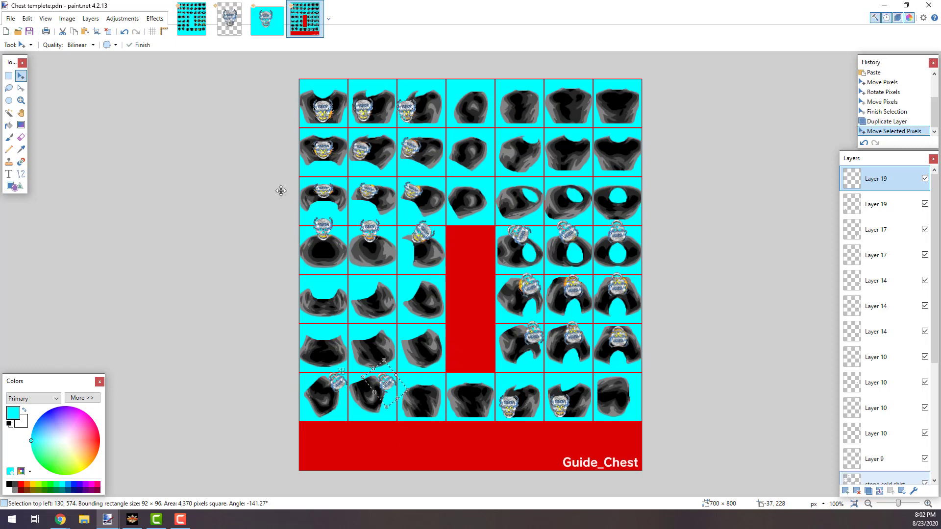
pyautogui.click(8, 76)
pyautogui.hotkey('ctrl', 'd')
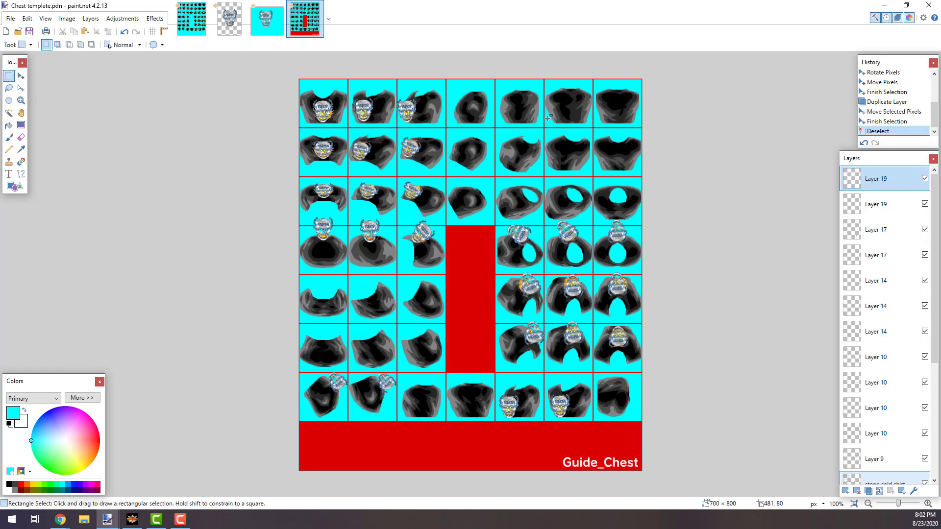
# Look through the layer stack to identify the separate skull layers above the stone cold shirt layer
pyautogui.scroll(-5, 882, 294)
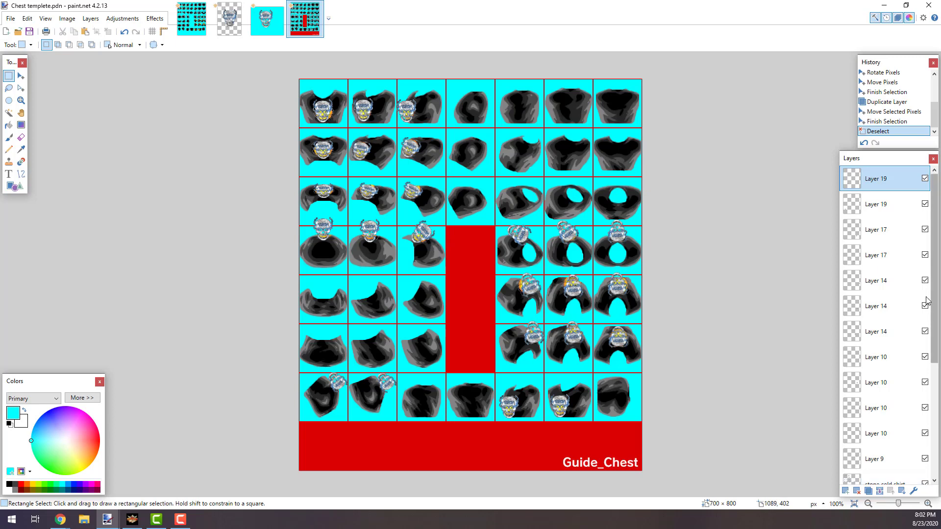
pyautogui.click(895, 332)
pyautogui.scroll(-1, 895, 332)
pyautogui.click(879, 395)
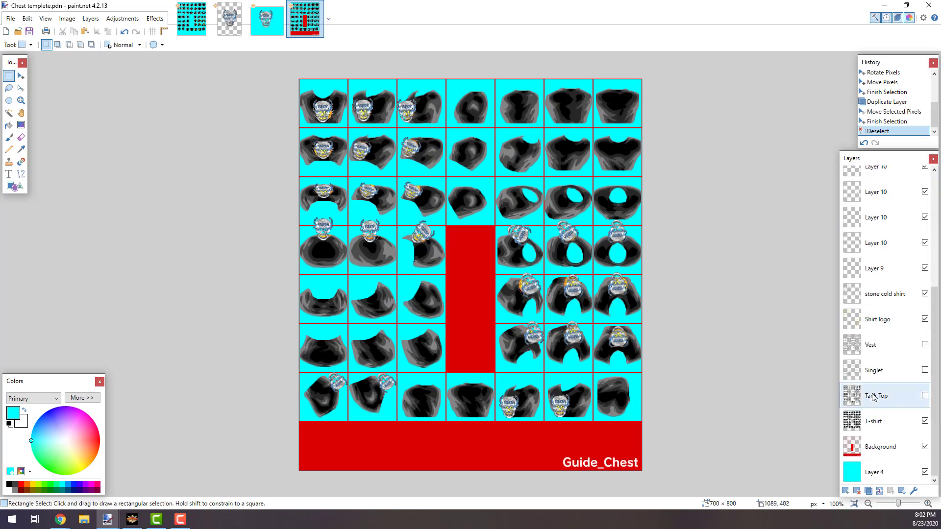
pyautogui.click(882, 371)
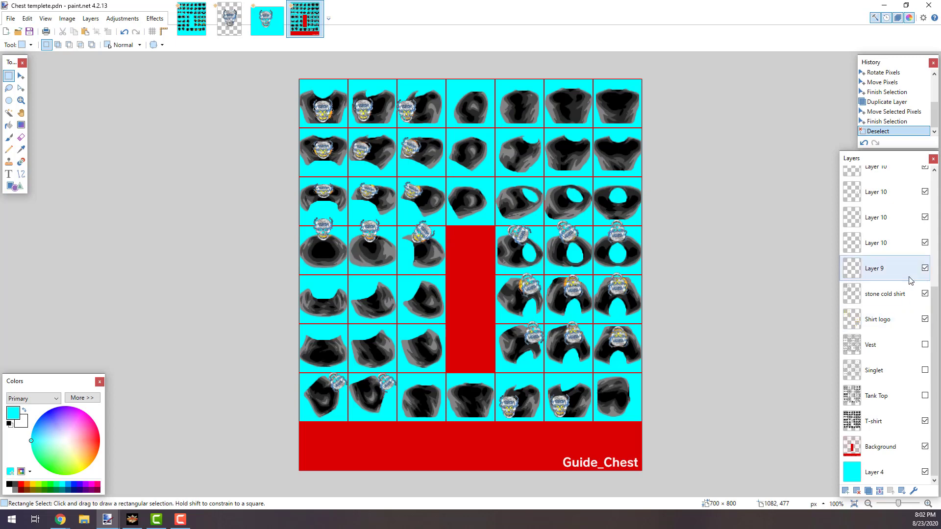
pyautogui.scroll(4, 882, 264)
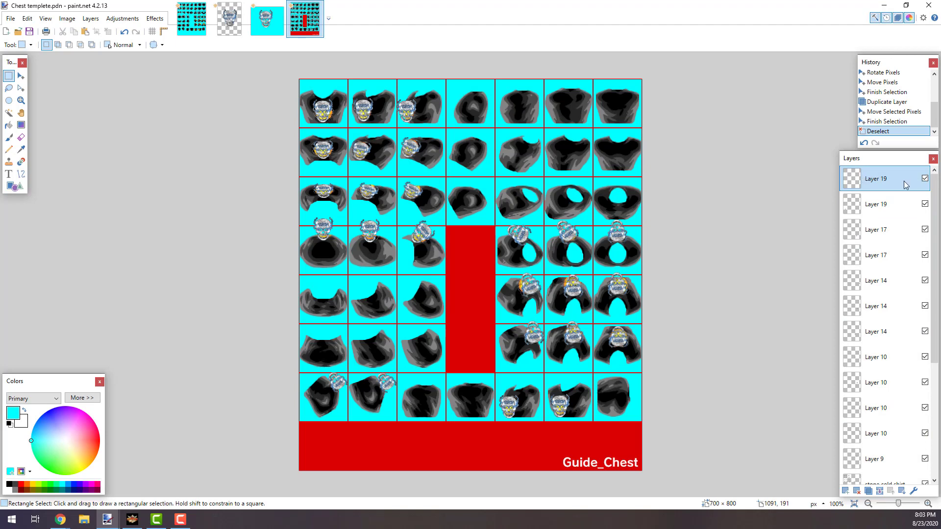
pyautogui.scroll(-3, 882, 451)
pyautogui.click(882, 445)
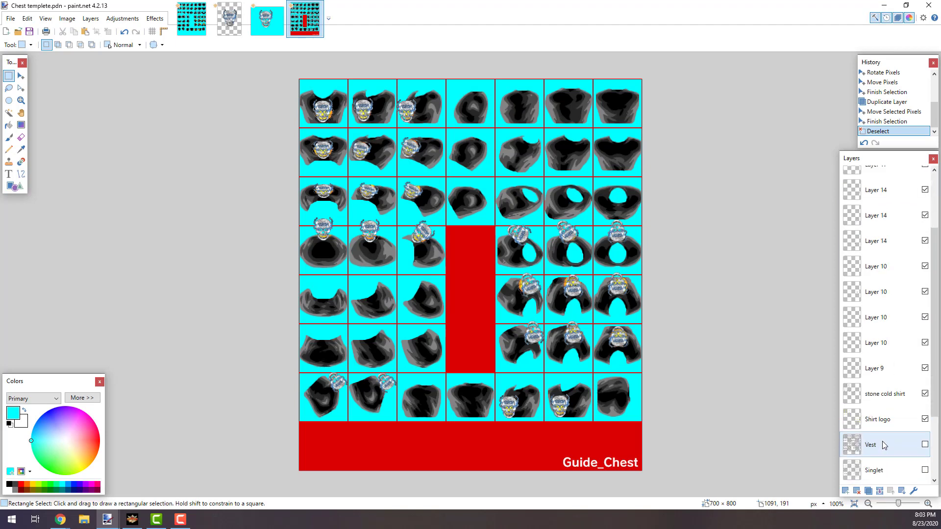
pyautogui.click(883, 404)
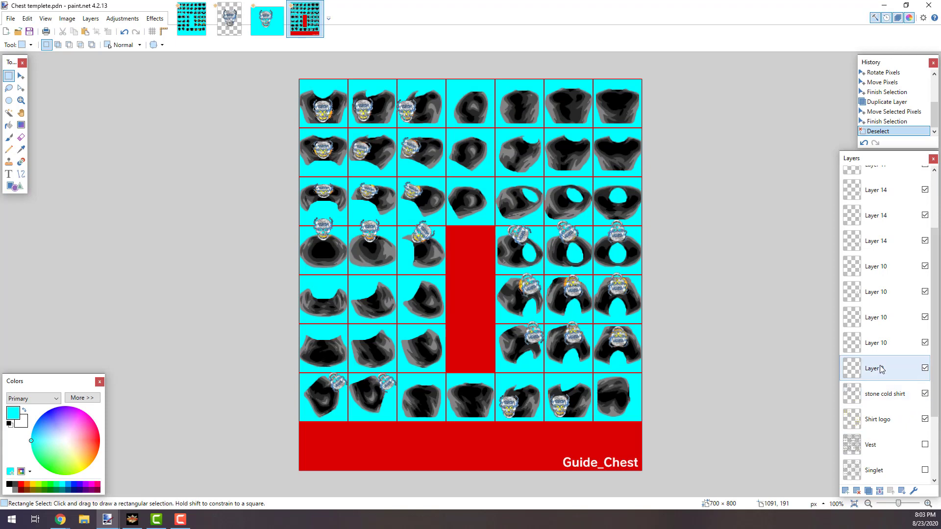
pyautogui.scroll(3, 882, 369)
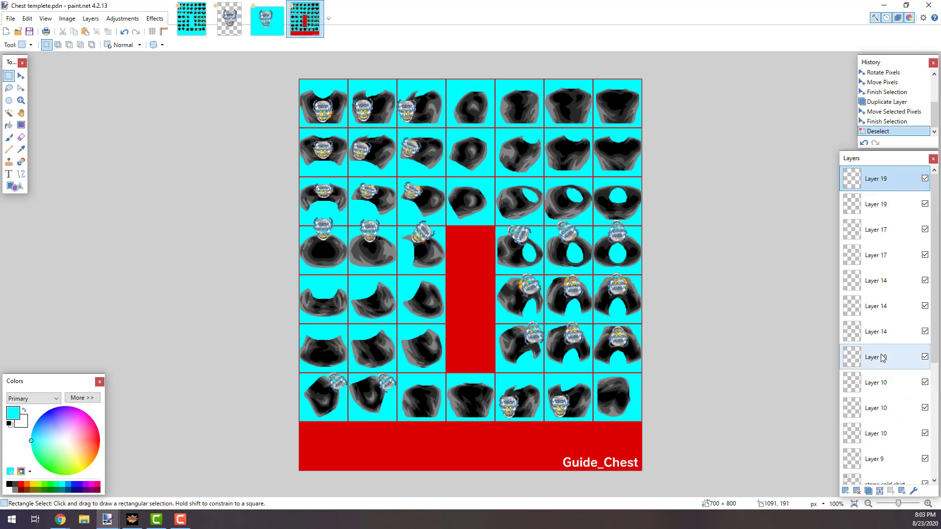
# Merge all the separate skull layers down one after another into the stone cold shirt layer
pyautogui.click(880, 491)
pyautogui.click(879, 491)
pyautogui.click(880, 491)
pyautogui.click(879, 490)
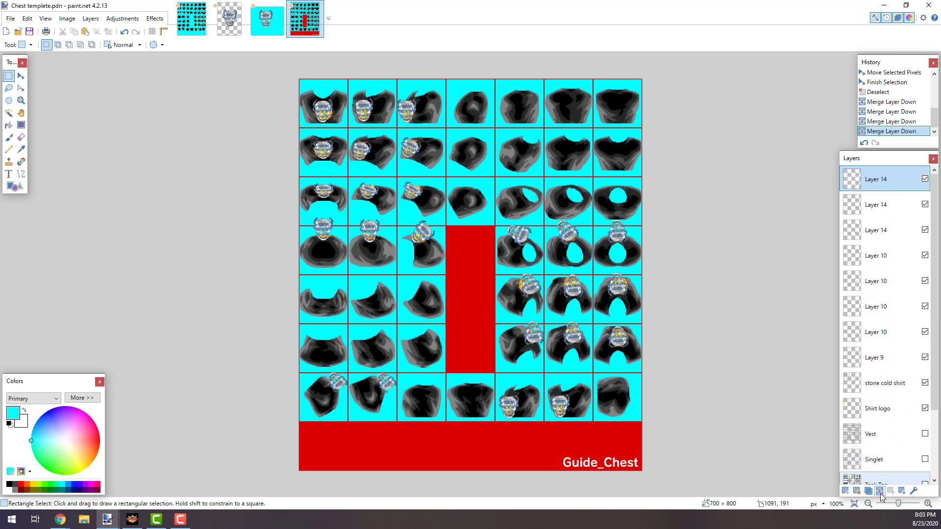
pyautogui.click(879, 491)
pyautogui.click(879, 491)
pyautogui.click(879, 491)
pyautogui.click(879, 491)
pyautogui.click(880, 491)
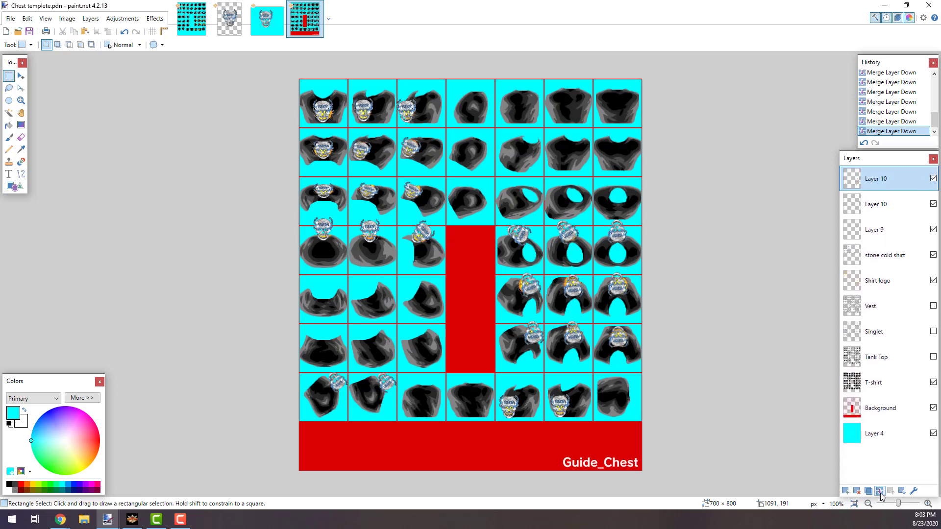
pyautogui.click(880, 491)
pyautogui.click(880, 491)
pyautogui.click(879, 491)
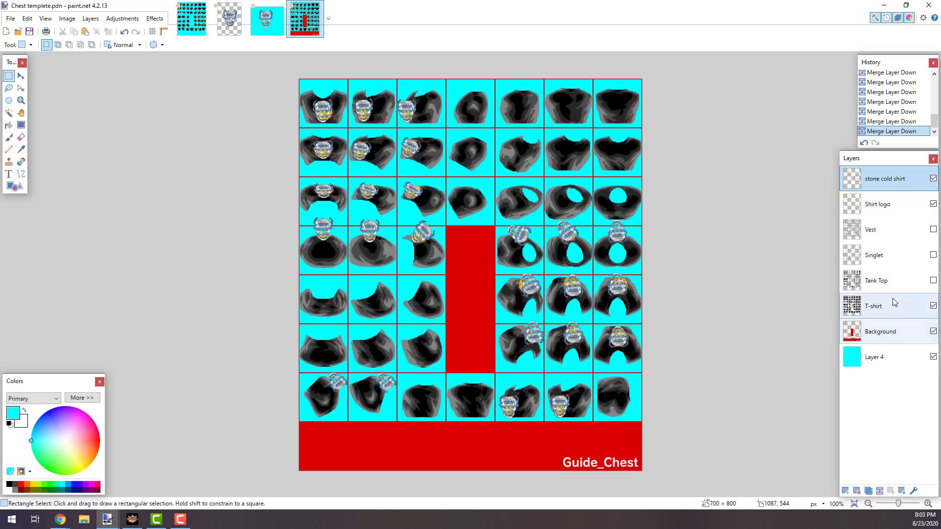
# Select the area outside the shirt pieces on the T-shirt layer with the Magic Wand and erase it from the stone cold shirt layer
pyautogui.click(880, 307)
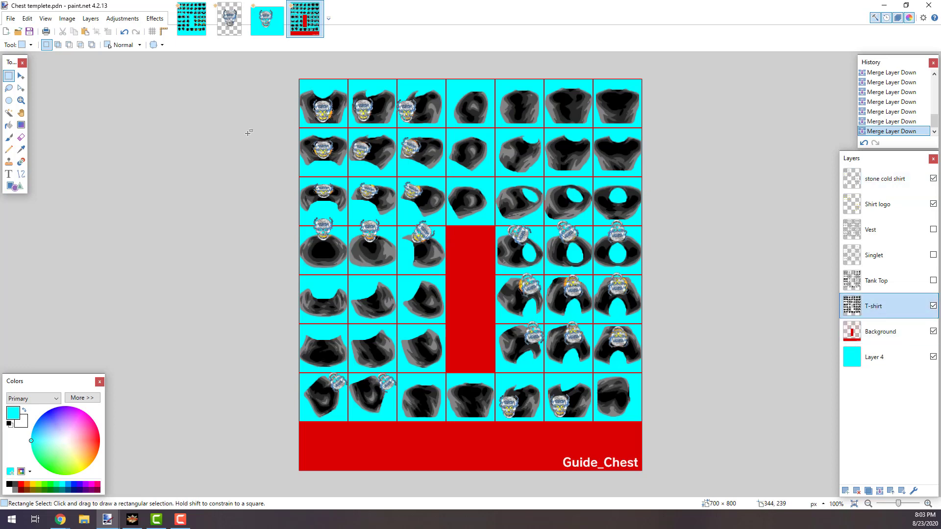
pyautogui.click(9, 113)
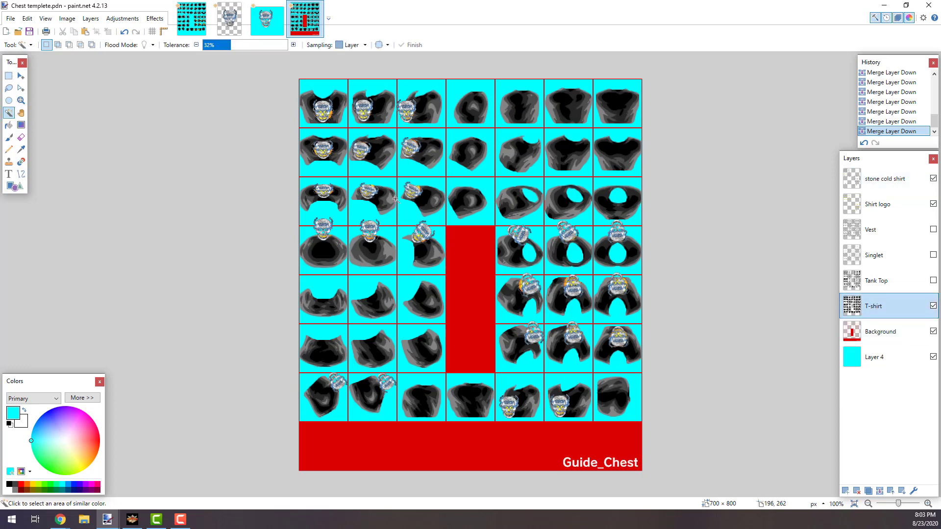
pyautogui.click(371, 176)
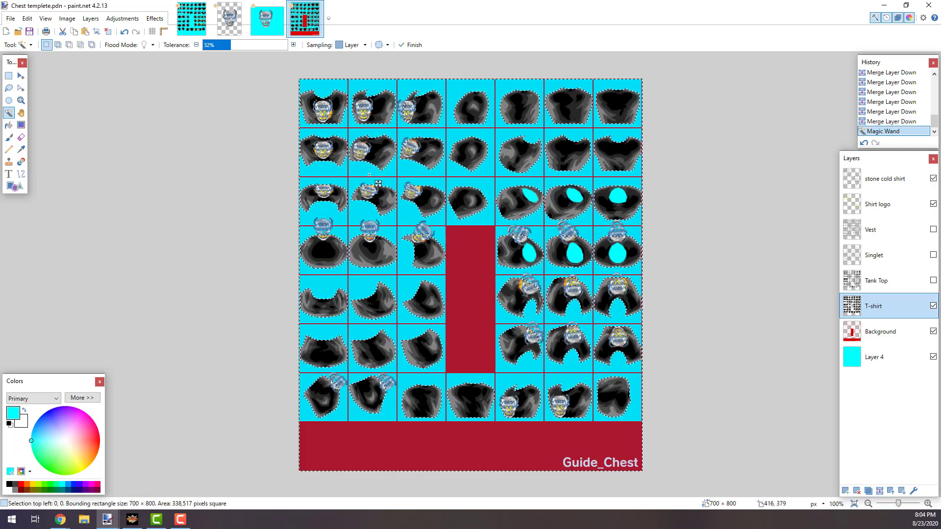
pyautogui.click(892, 180)
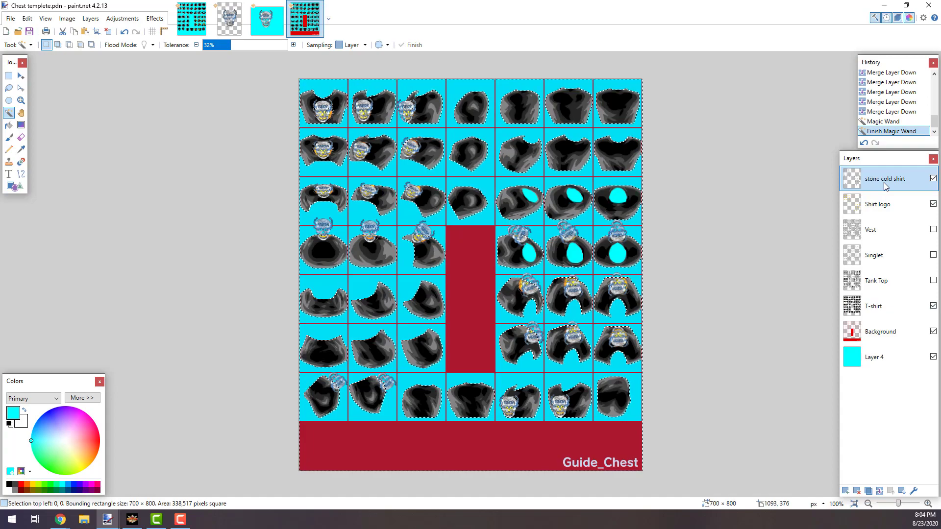
pyautogui.press('Delete')
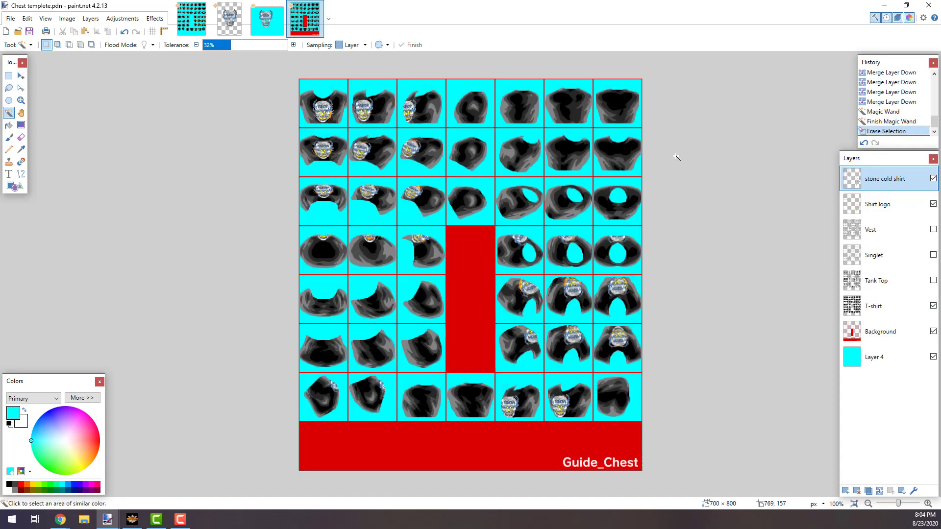
# Hide the Shirt logo, T-shirt, Background and Layer 4 layers so only the stone cold shirt layer is shown
pyautogui.click(933, 204)
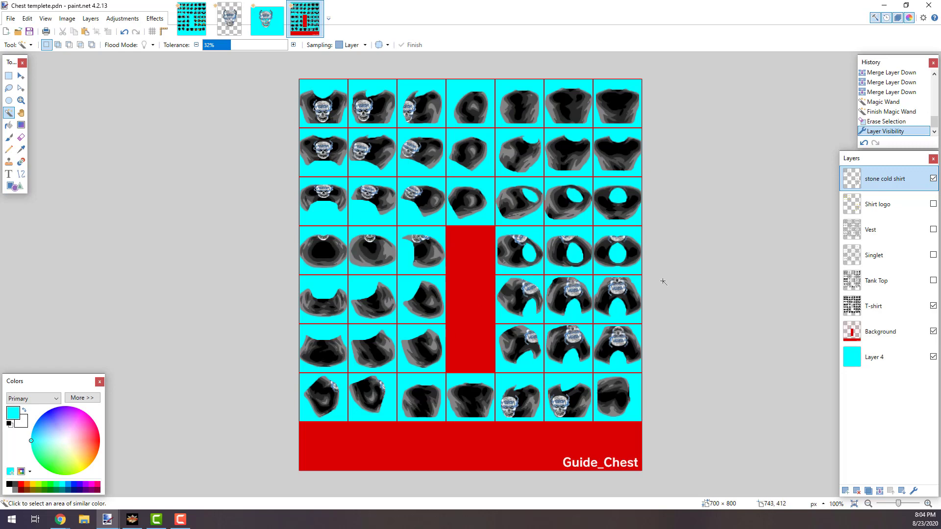
pyautogui.click(933, 306)
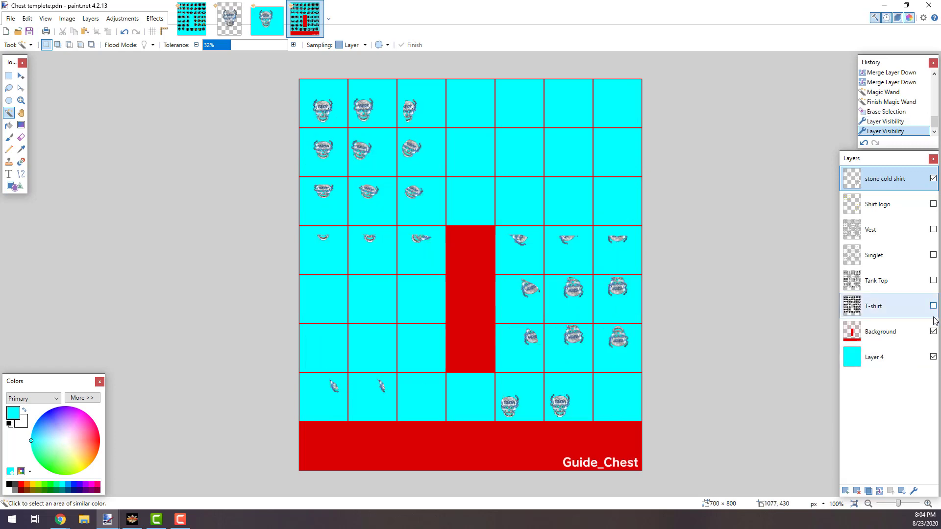
pyautogui.click(933, 331)
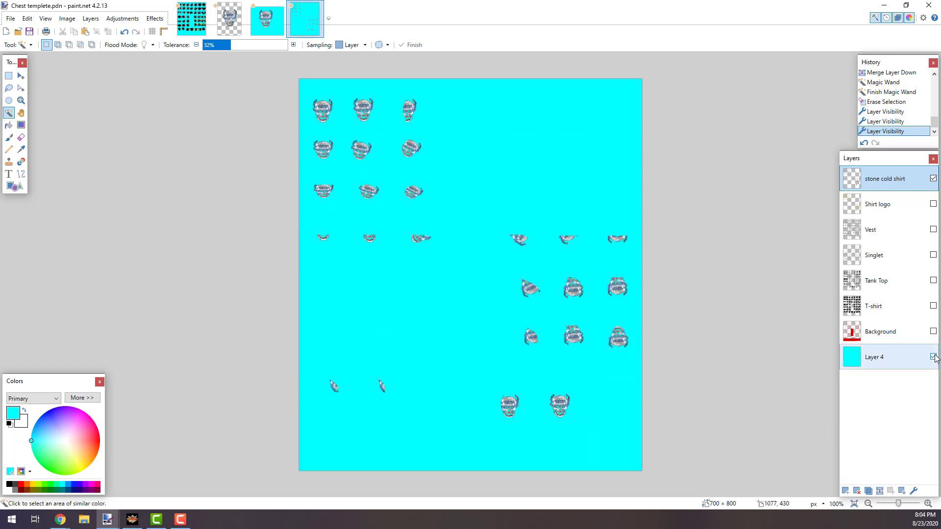
pyautogui.click(933, 357)
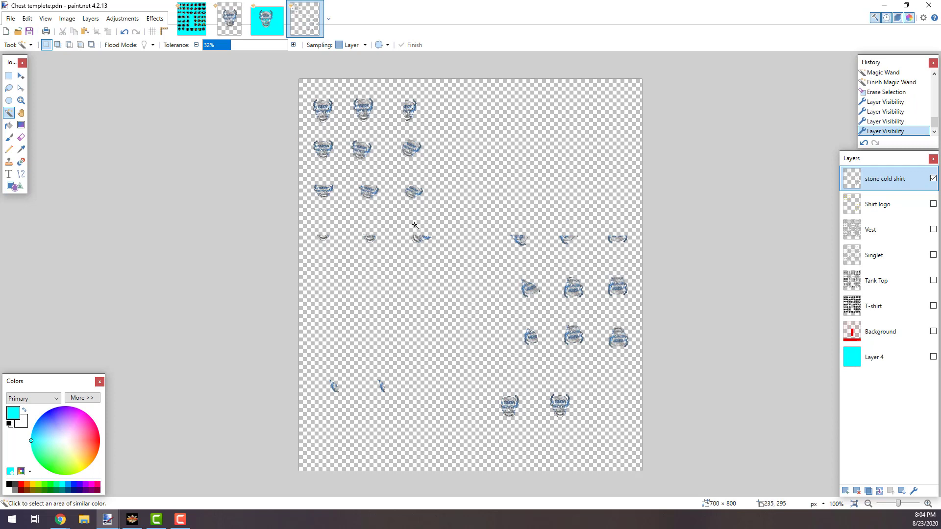
# Start saving the image under a new name in the Craft folder, naming it Stone shirt logo Chest
pyautogui.click(11, 18)
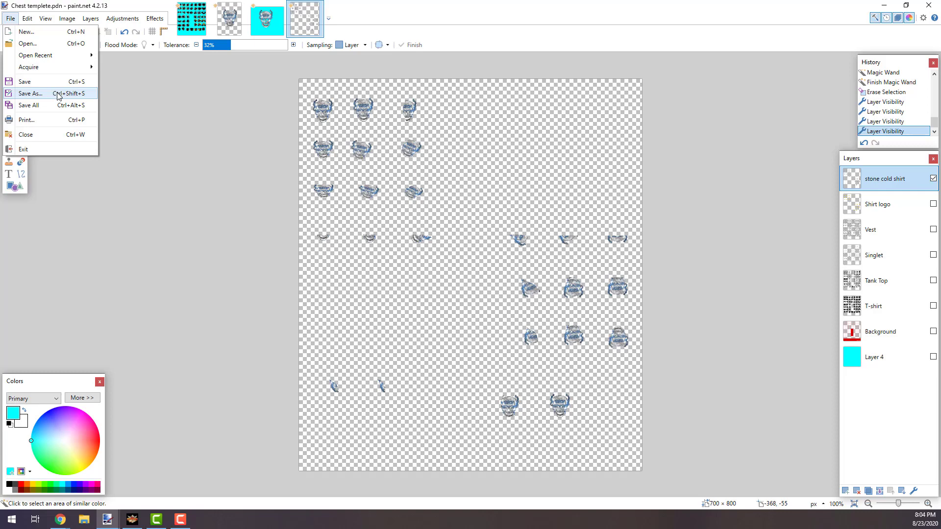
pyautogui.click(54, 94)
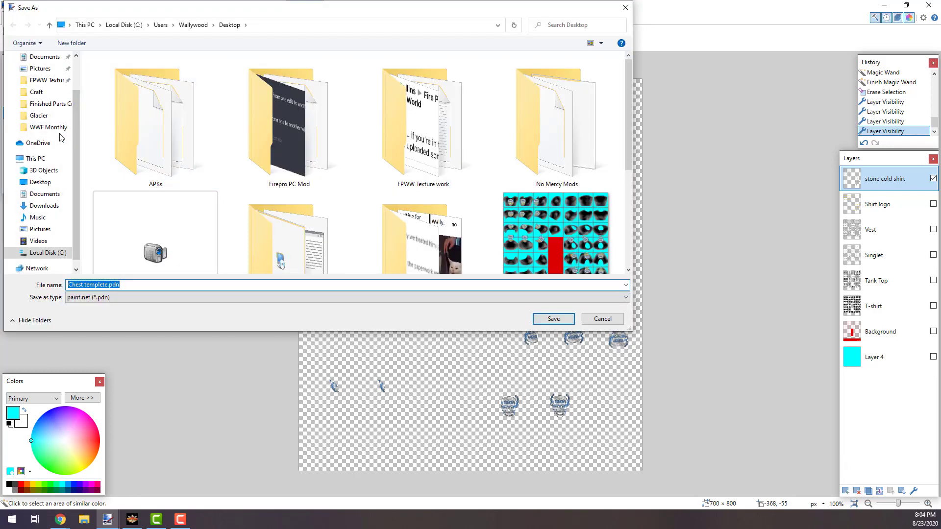
pyautogui.click(53, 93)
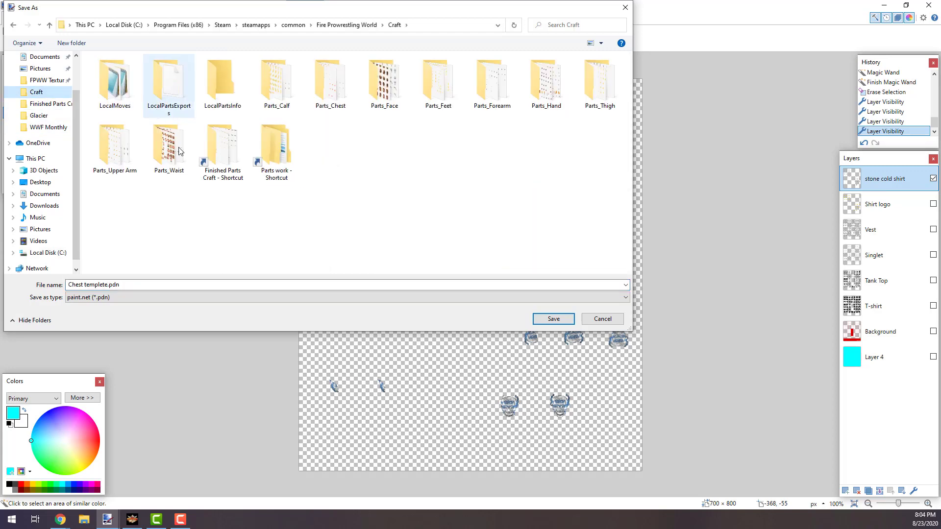
pyautogui.click(89, 288)
pyautogui.hotkey('ctrl', 'a')
pyautogui.click(106, 286)
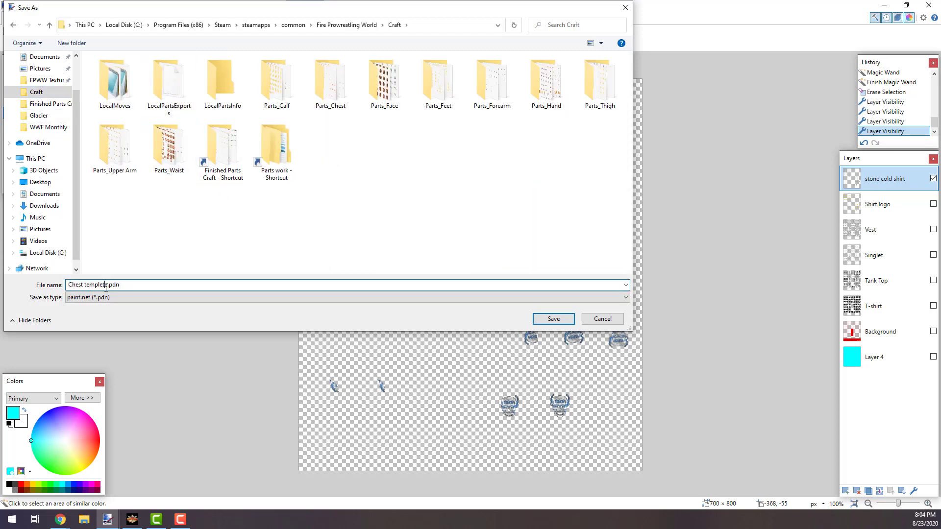
pyautogui.moveTo(83, 290); pyautogui.dragTo(68, 286)
pyautogui.write('Stone shirt logo Chest')
# Set the file type to PNG and save the image, accepting the save settings and flattening the layers
pyautogui.click(129, 298)
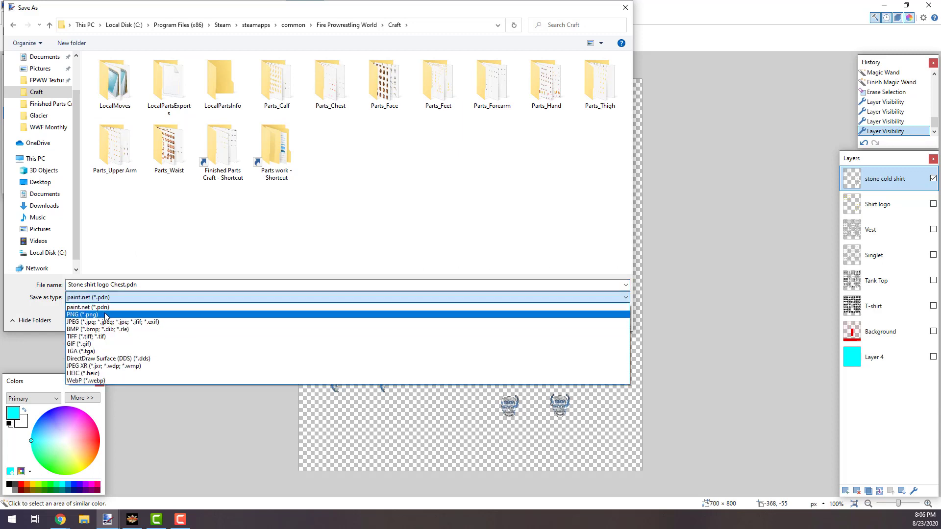
pyautogui.click(106, 315)
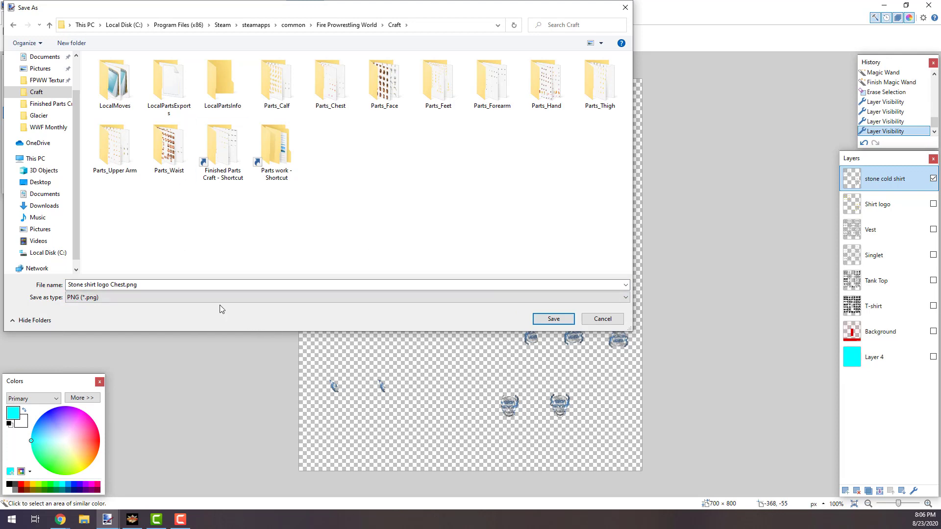
pyautogui.click(553, 319)
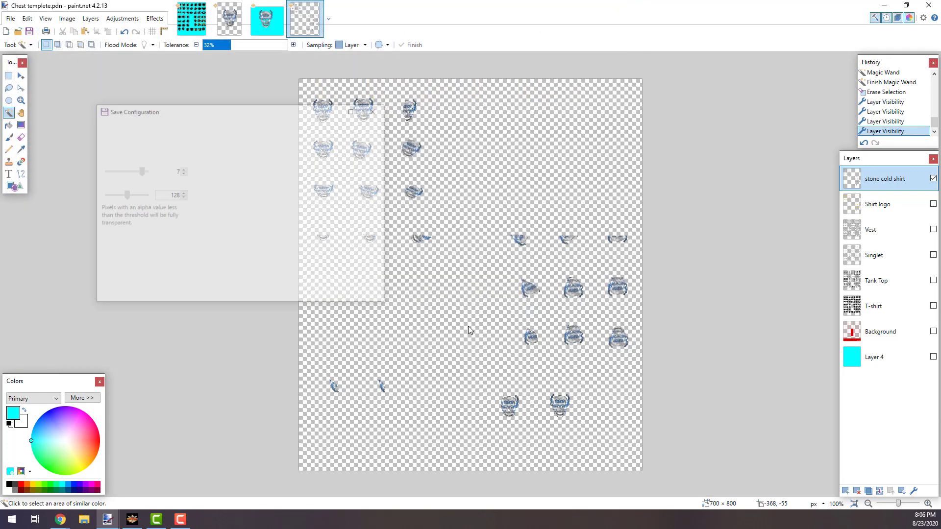
pyautogui.click(318, 296)
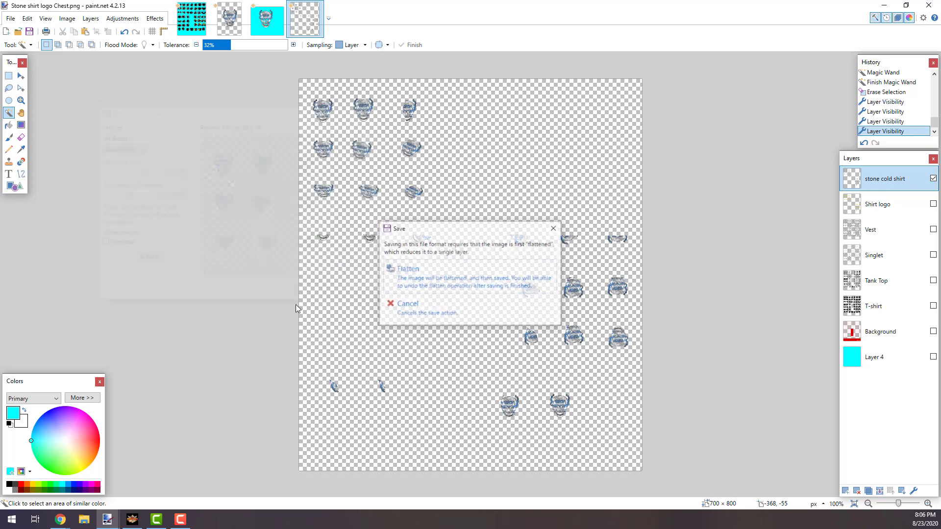
pyautogui.click(425, 282)
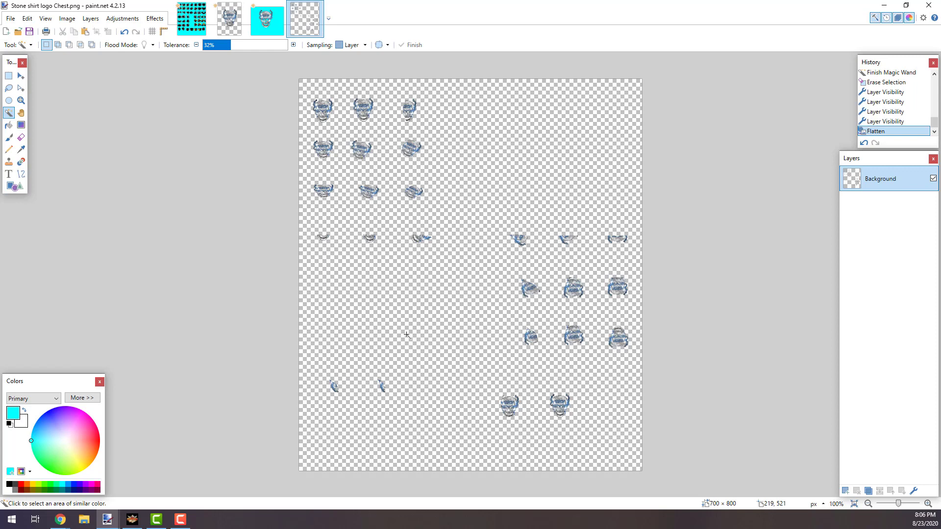
# Undo the flattening to bring back the separate layers
pyautogui.hotkey('ctrl', 'z')
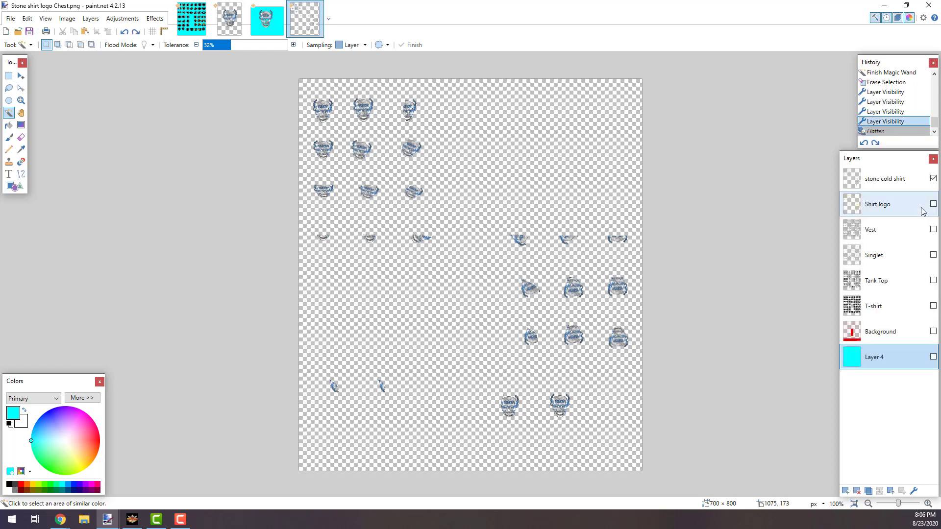
pyautogui.click(43, 19)
pyautogui.click(43, 19)
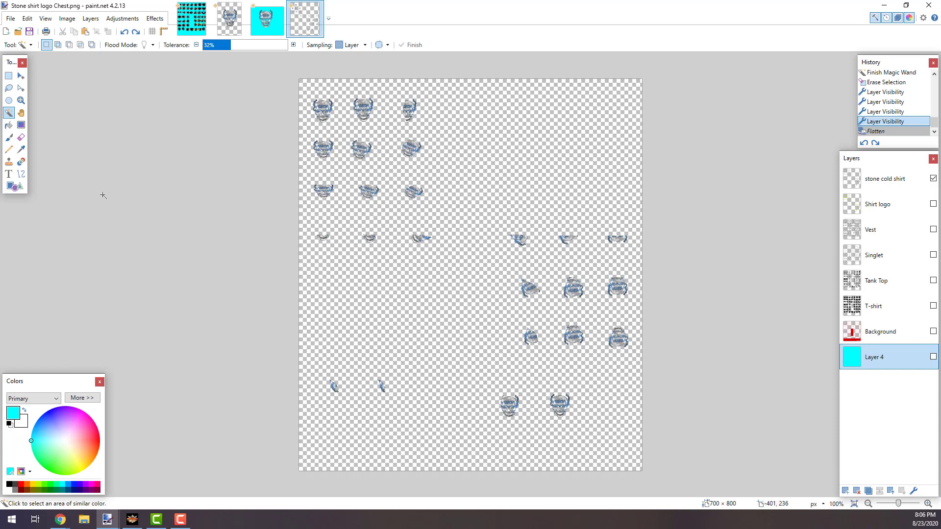
pyautogui.click(67, 18)
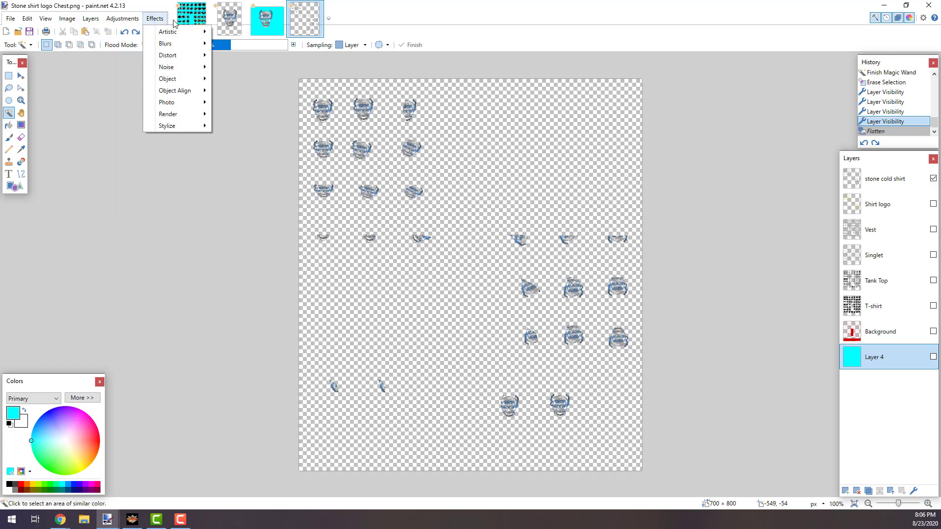
# Switch to the earlier open Chest templete image with the body layers and clear its selection
pyautogui.click(188, 20)
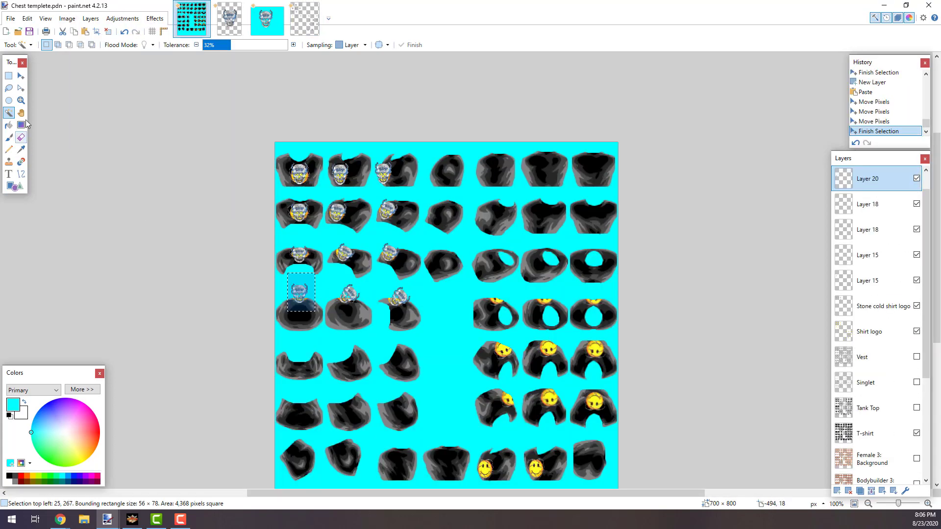
pyautogui.click(8, 76)
pyautogui.click(454, 325)
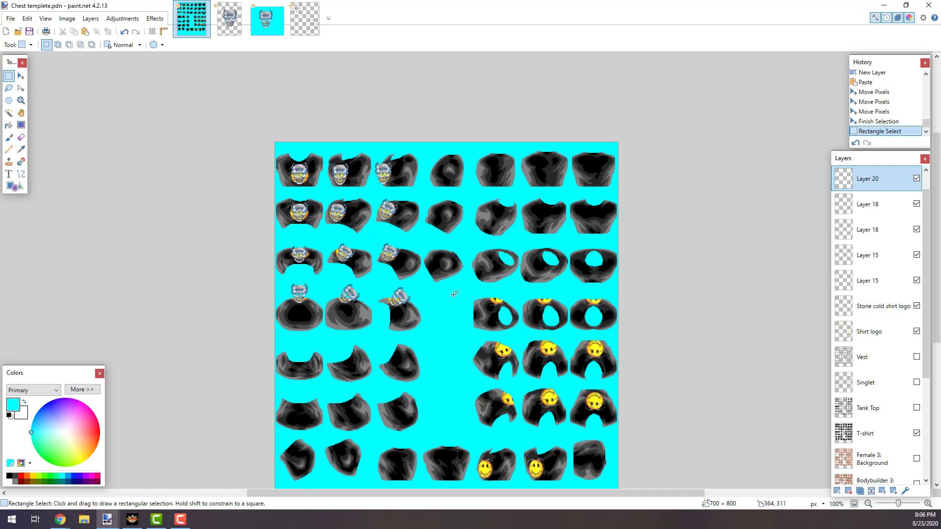
pyautogui.scroll(-4, 453, 294)
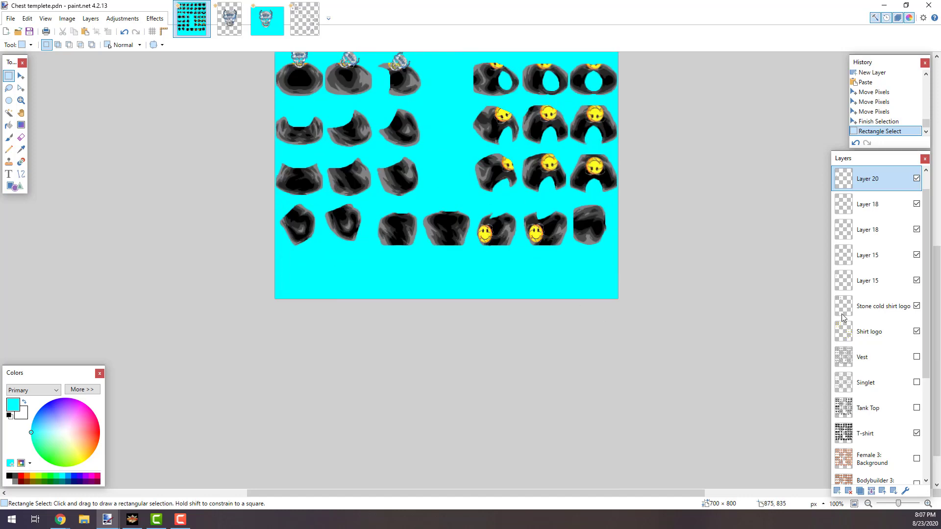
pyautogui.scroll(1, 905, 308)
pyautogui.scroll(4, 589, 247)
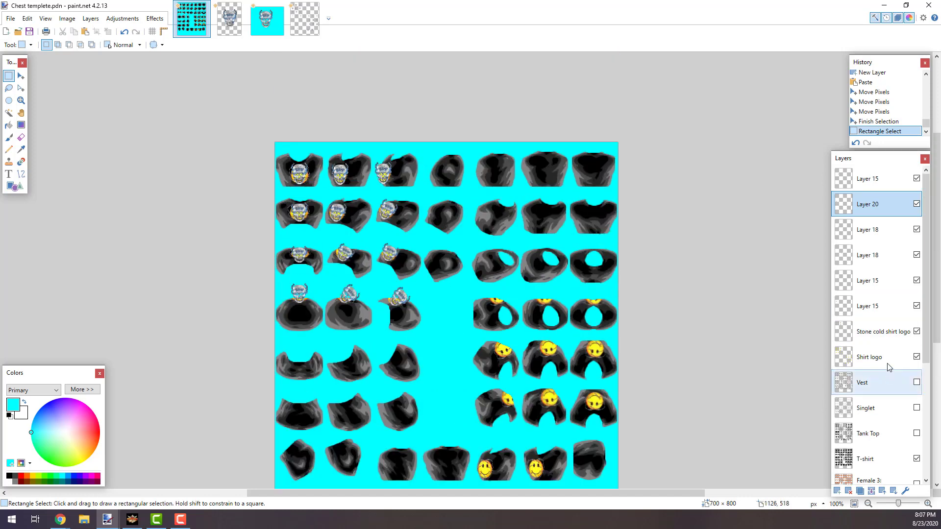
# Hide the Shirt logo and T-shirt layers in this image
pyautogui.click(917, 358)
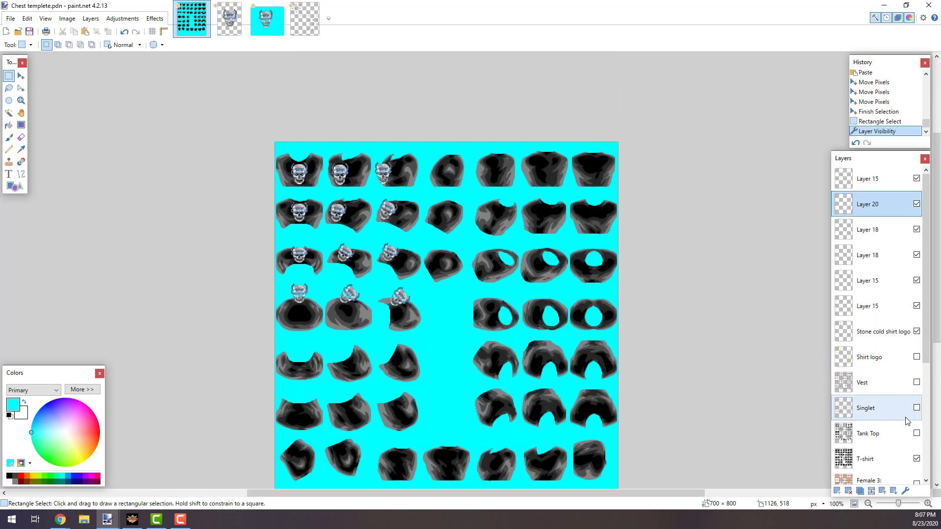
pyautogui.click(915, 458)
pyautogui.scroll(-4, 895, 405)
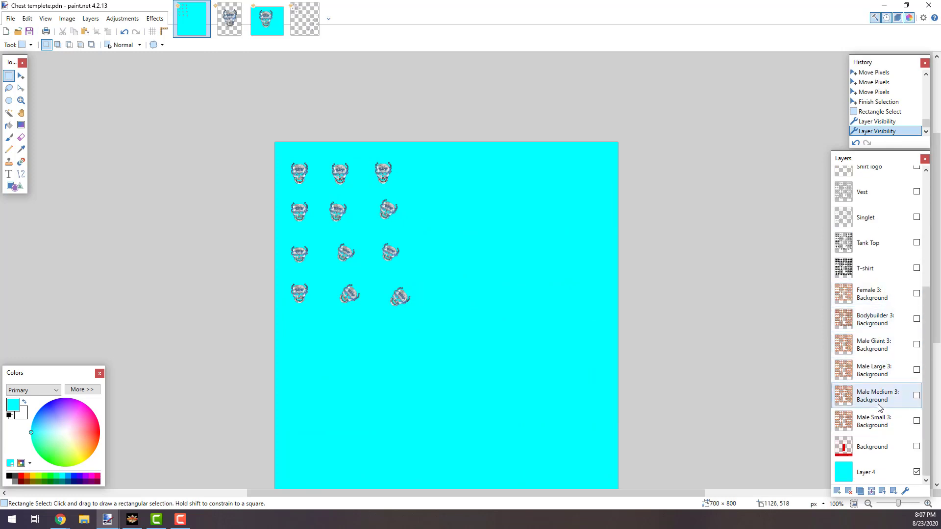
# Show the Male Small, Medium, Large, Giant, Bodybuilder and Female body layers one after another to examine the skulls on each body type
pyautogui.click(879, 426)
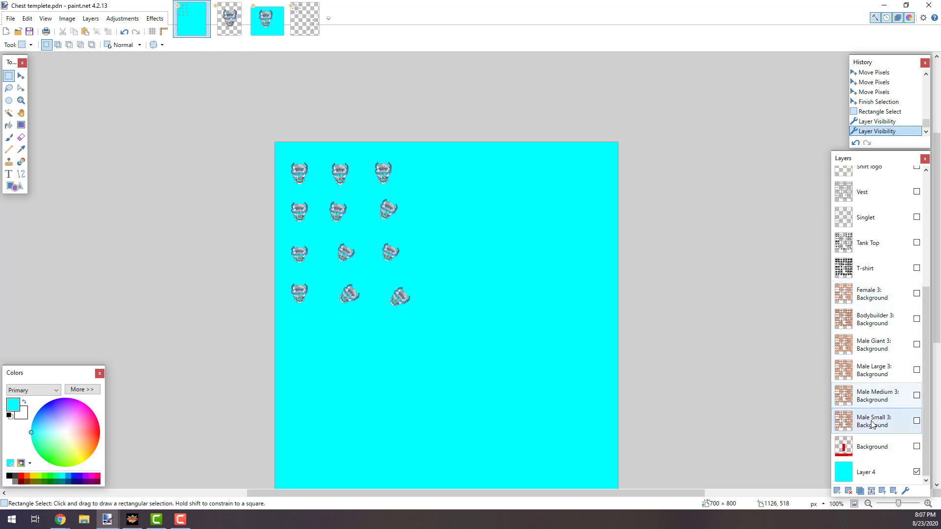
pyautogui.click(916, 421)
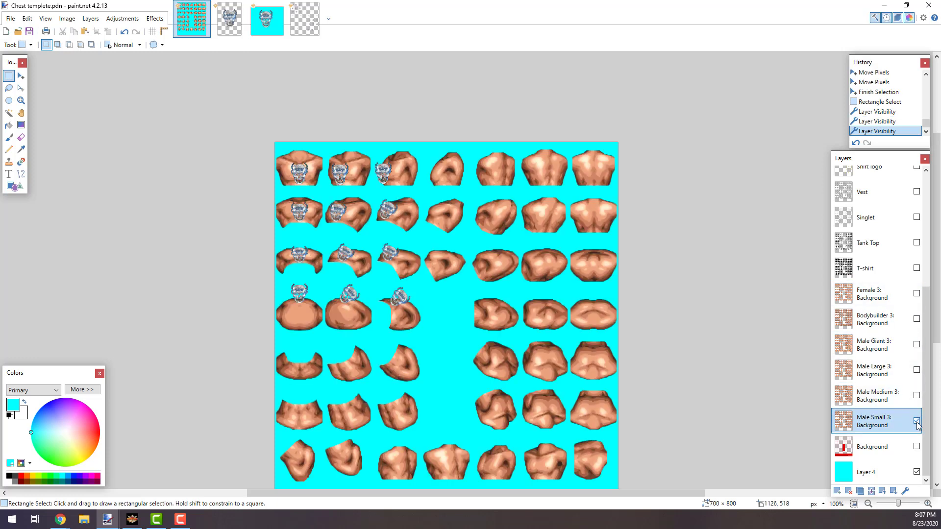
pyautogui.click(916, 395)
pyautogui.click(916, 370)
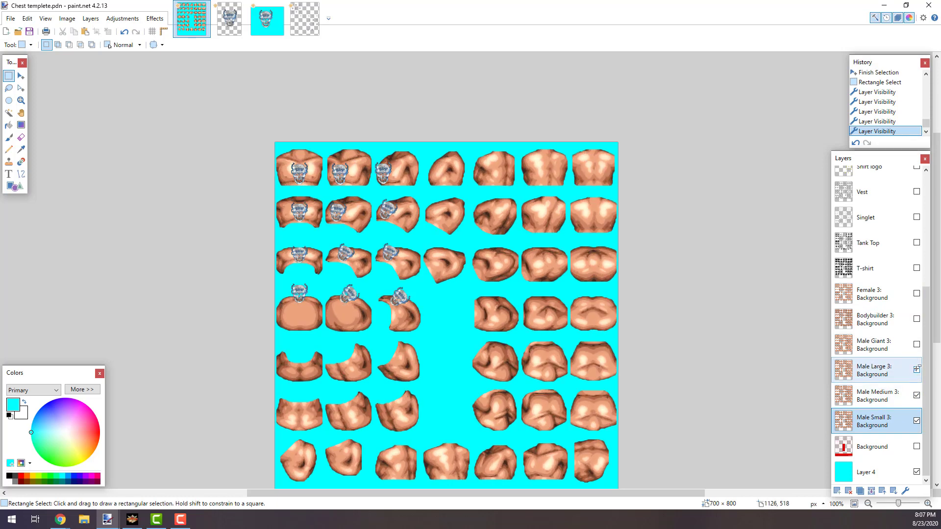
pyautogui.click(916, 344)
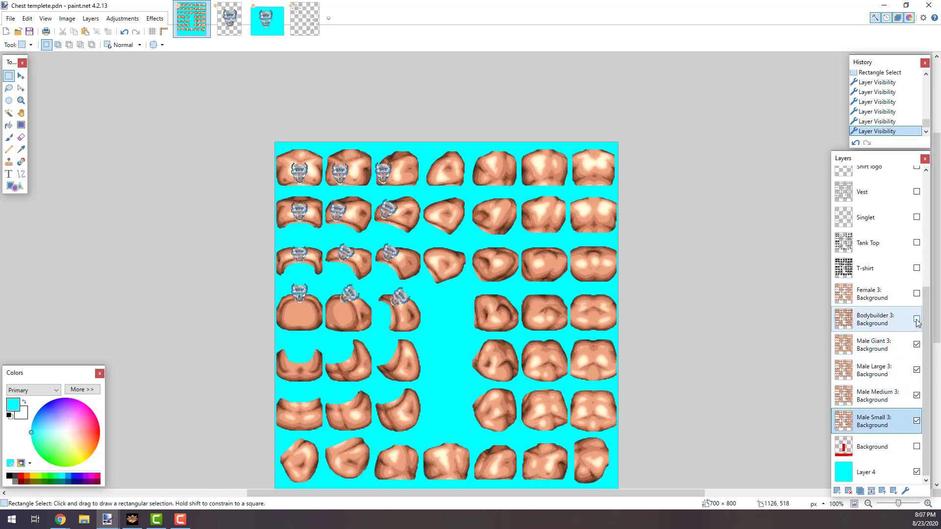
pyautogui.click(917, 319)
pyautogui.click(916, 294)
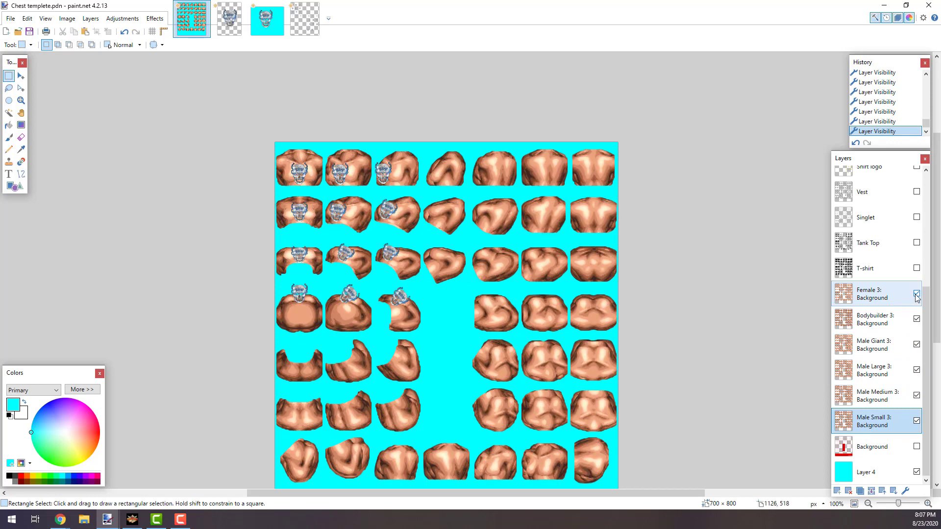
# Hide the Female, Bodybuilder, Male Giant, Male Large and Male Medium body layers, and show the T-shirt layer over Male Small
pyautogui.click(916, 294)
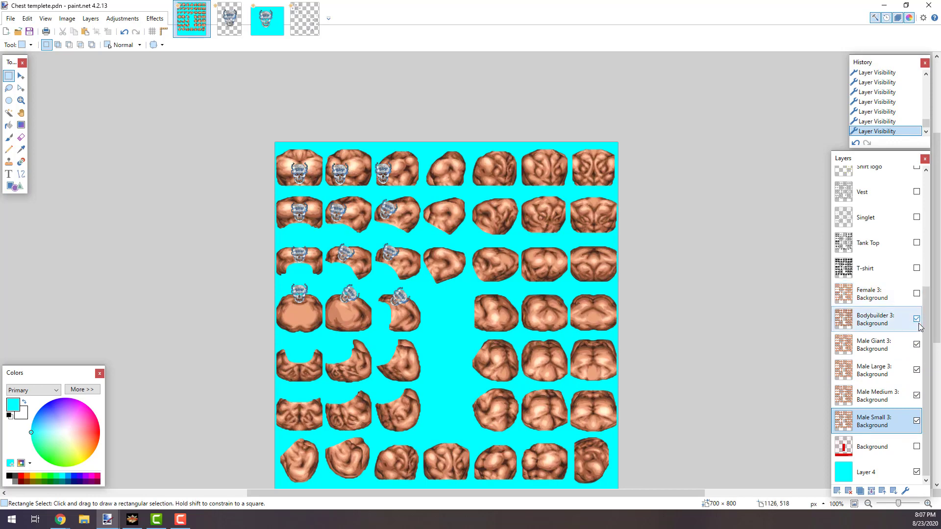
pyautogui.click(916, 319)
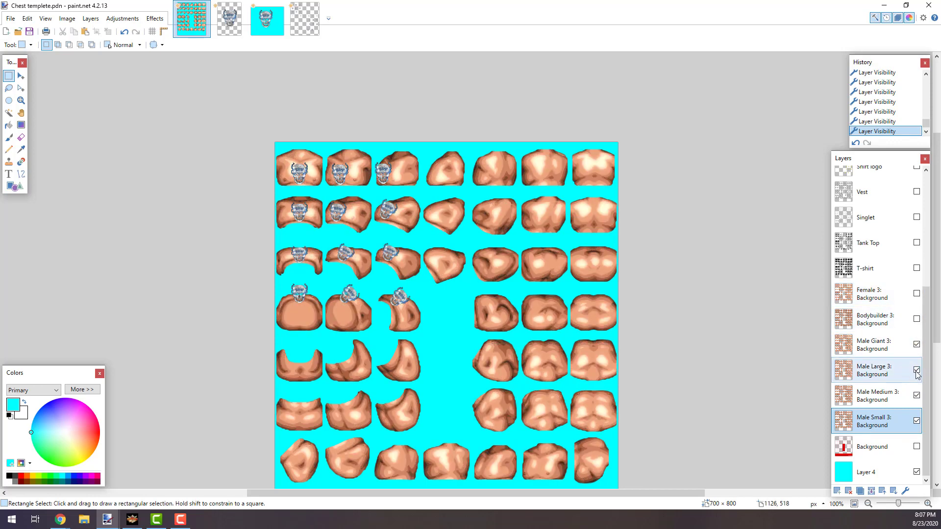
pyautogui.click(916, 344)
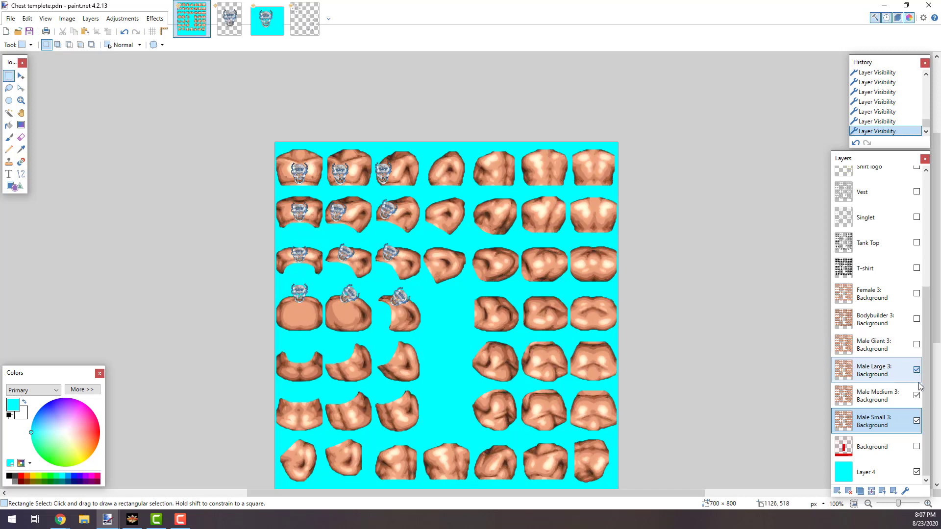
pyautogui.click(917, 370)
pyautogui.click(916, 395)
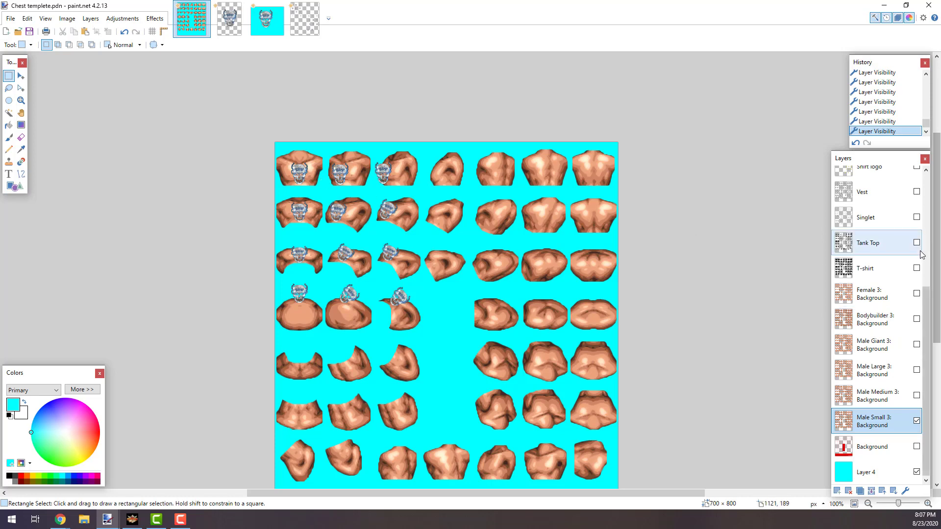
pyautogui.click(916, 268)
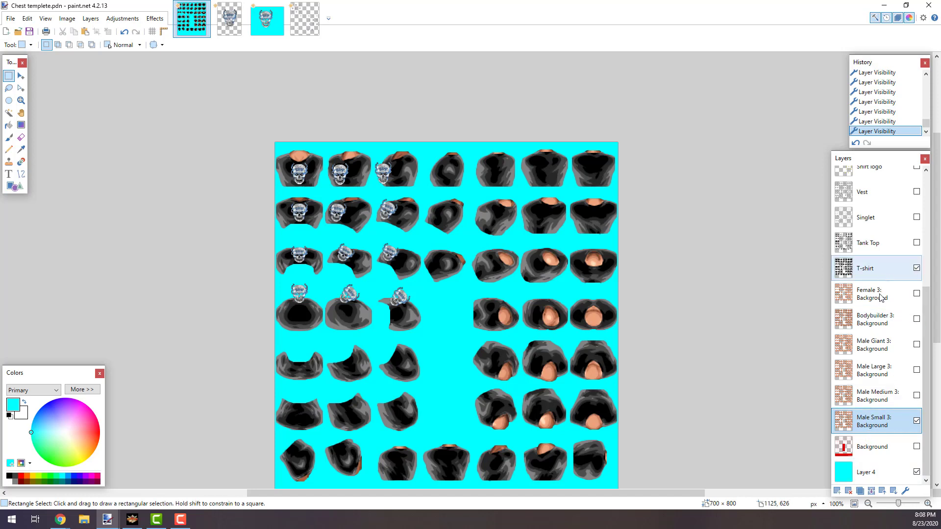
# Toggle the Male Small, Medium, Large and Giant body layers in turn to examine how the T-shirt covers each body
pyautogui.click(917, 422)
pyautogui.click(917, 422)
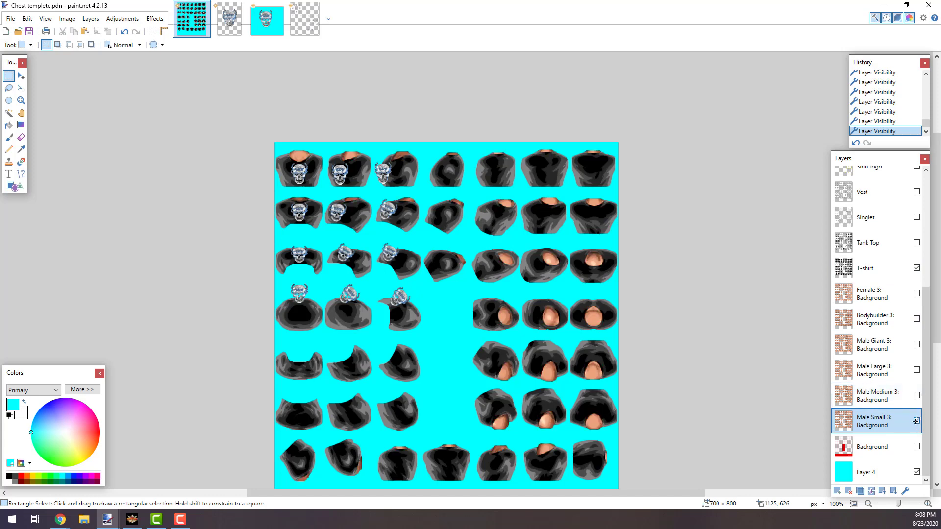
pyautogui.click(916, 422)
pyautogui.click(917, 421)
pyautogui.click(916, 396)
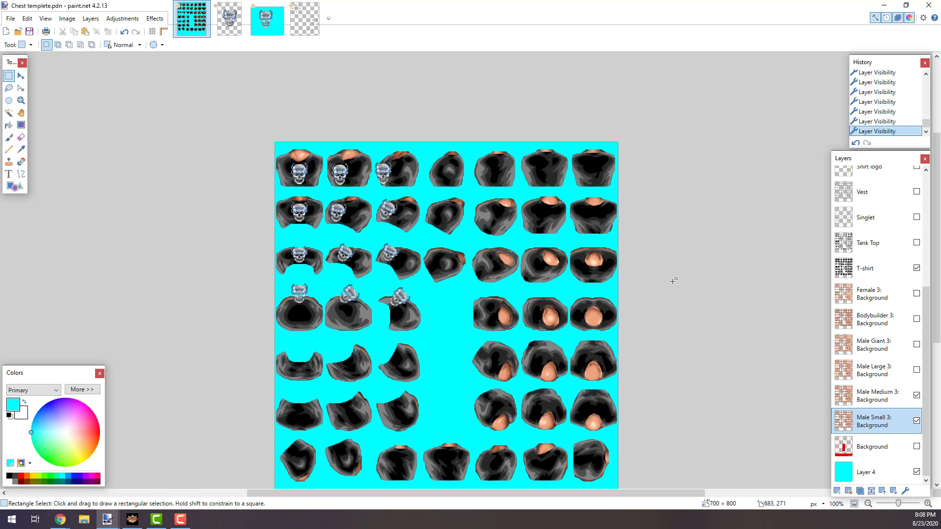
pyautogui.click(916, 395)
pyautogui.click(916, 395)
pyautogui.click(917, 396)
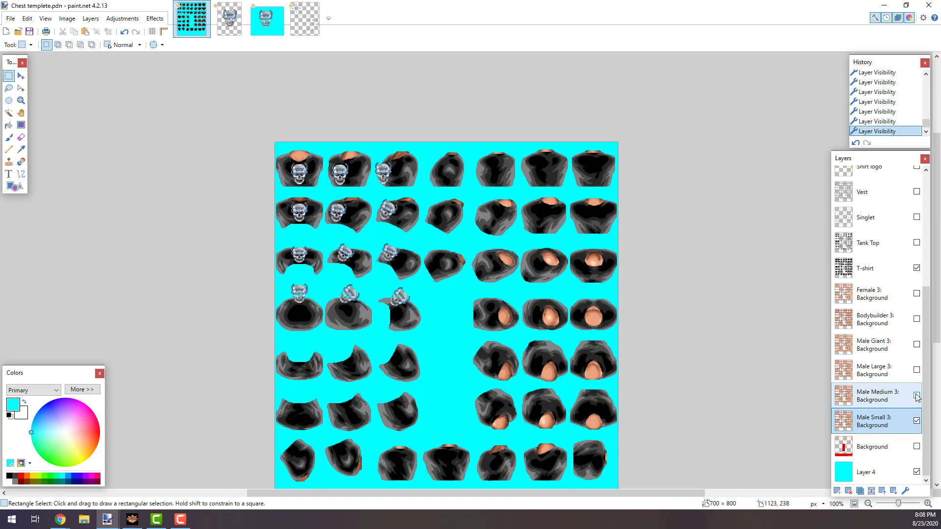
pyautogui.click(916, 396)
pyautogui.click(916, 370)
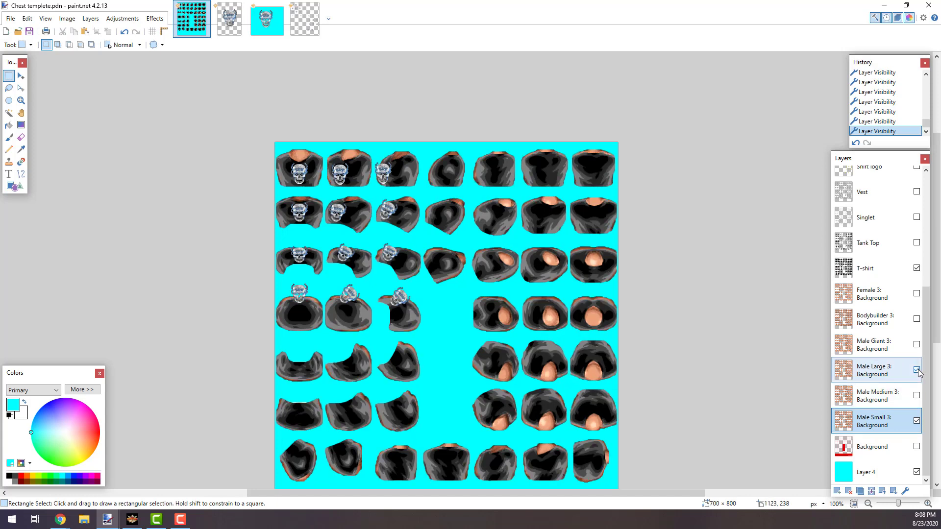
pyautogui.click(917, 371)
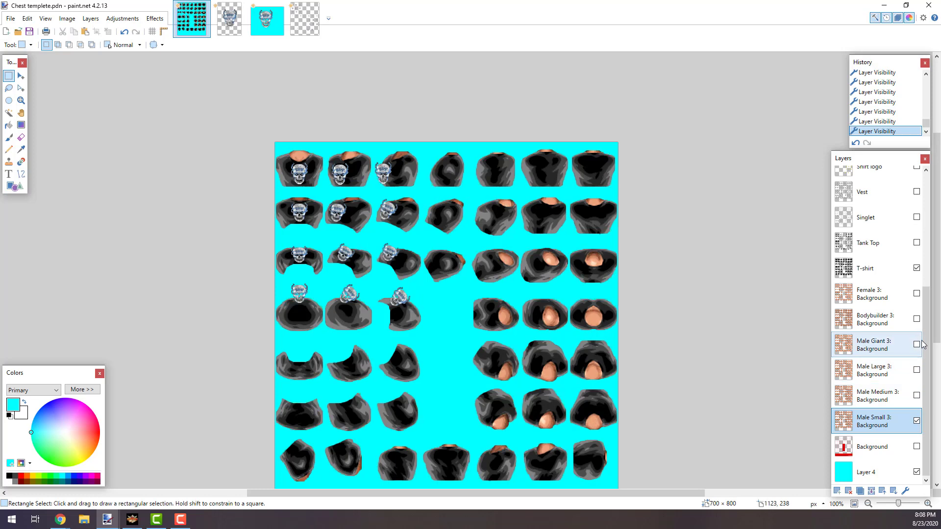
pyautogui.click(919, 347)
pyautogui.click(917, 345)
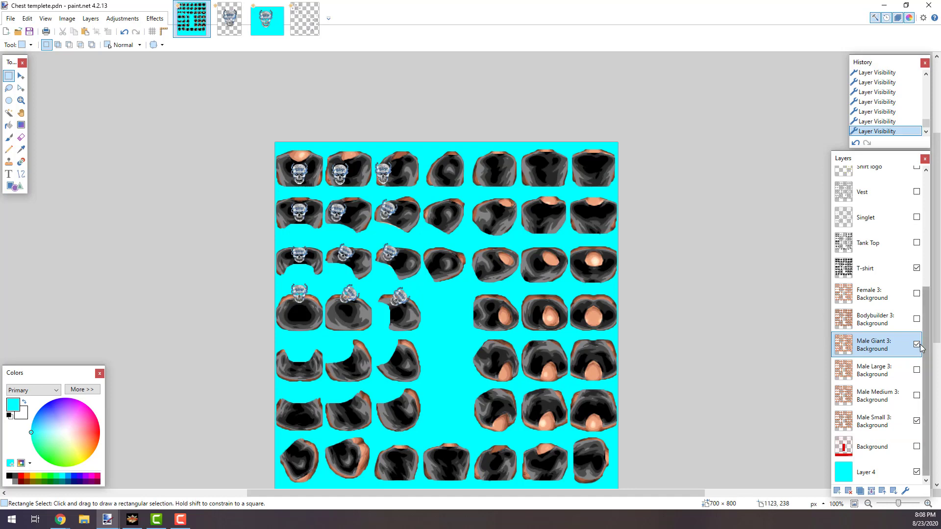
pyautogui.click(917, 346)
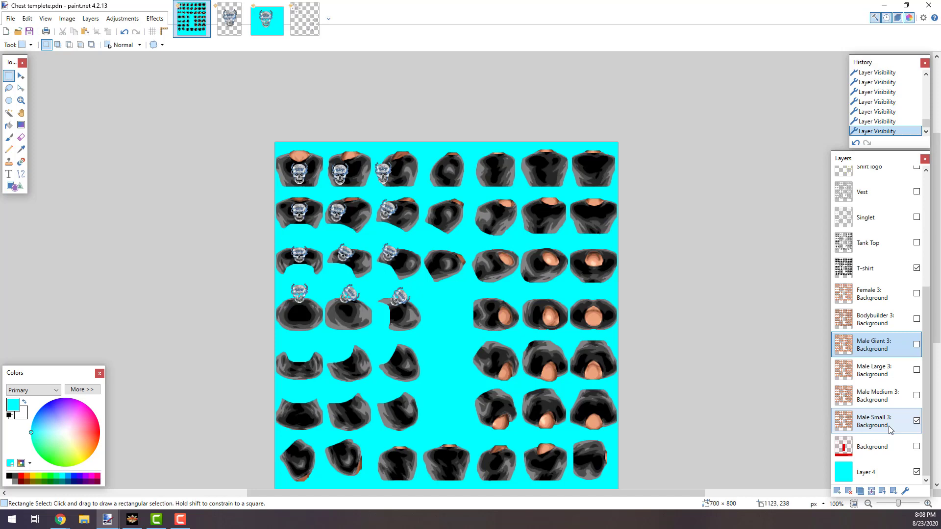
# Select the empty area around the shirts on the T-shirt layer with the Magic Wand
pyautogui.click(21, 100)
pyautogui.scroll(4, 393, 184)
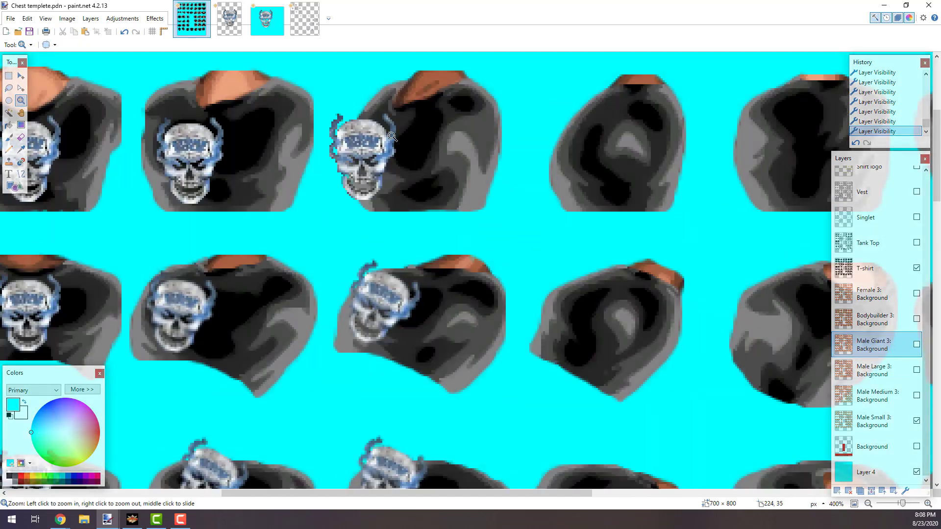
pyautogui.rightClick(359, 121)
pyautogui.rightClick(360, 121)
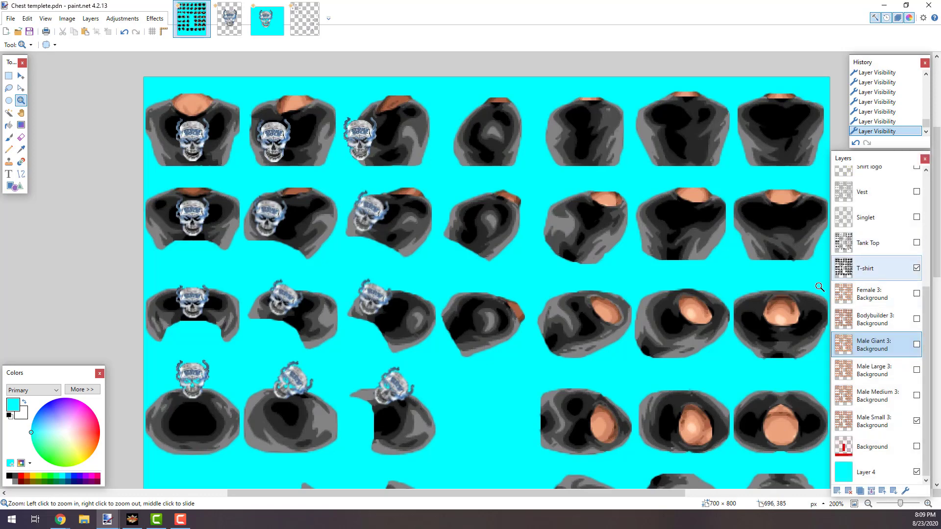
pyautogui.click(865, 268)
pyautogui.click(233, 166)
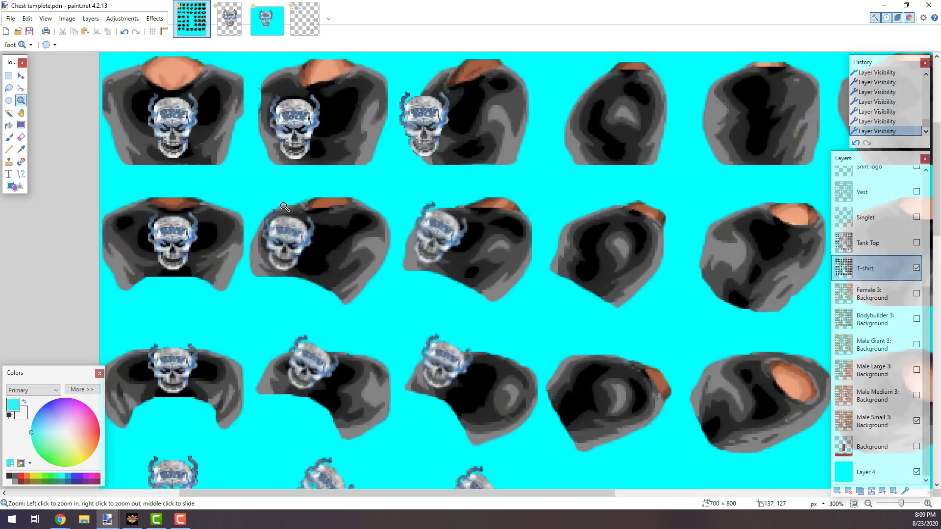
pyautogui.click(9, 112)
pyautogui.click(247, 189)
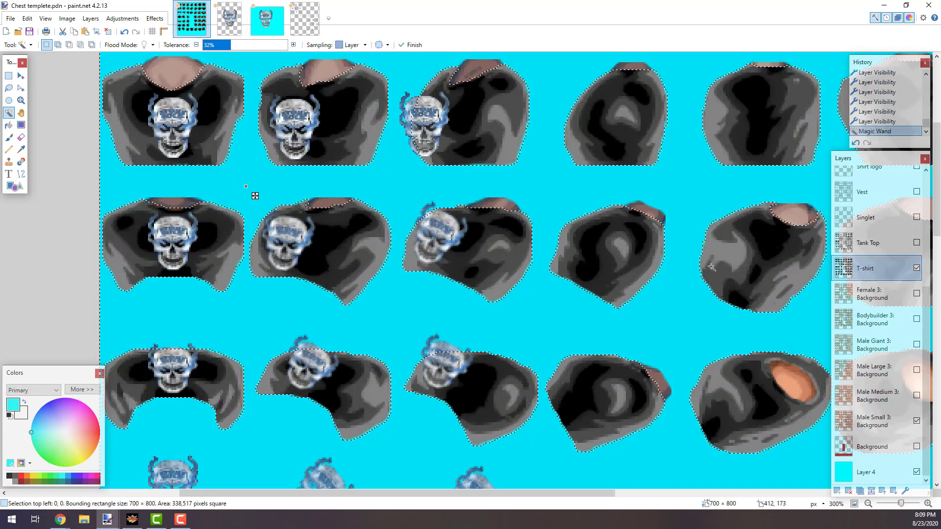
# Erase the parts of the Stone cold shirt logo layer that lie in the selected area outside the shirts, and clear the selection
pyautogui.scroll(3, 927, 328)
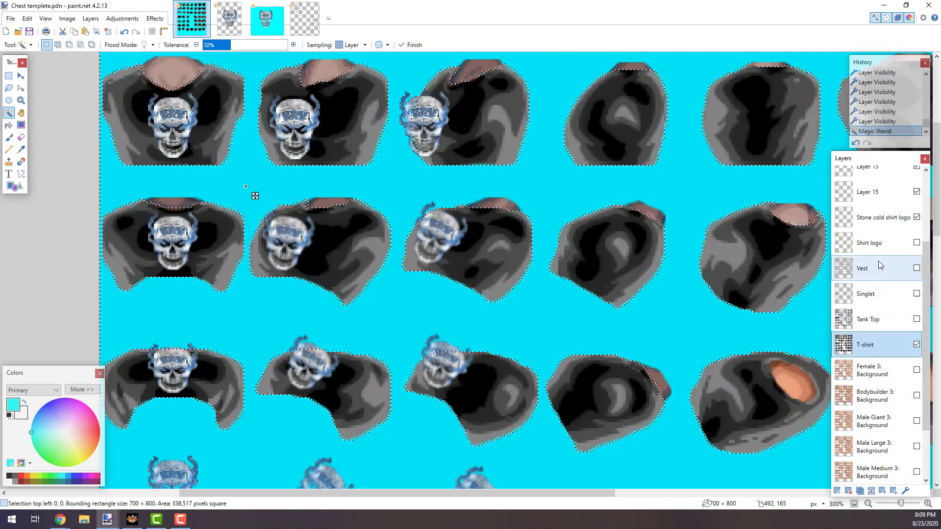
pyautogui.scroll(3, 877, 294)
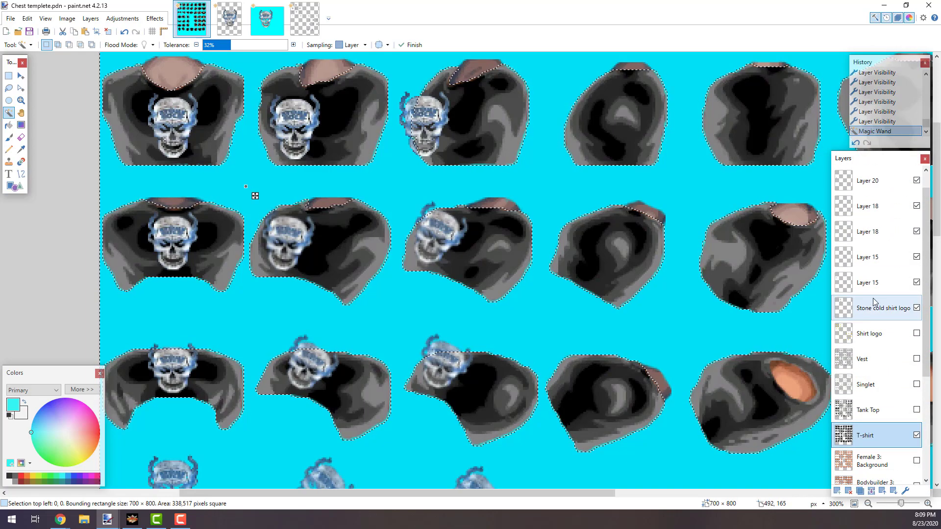
pyautogui.click(882, 308)
pyautogui.press('Delete')
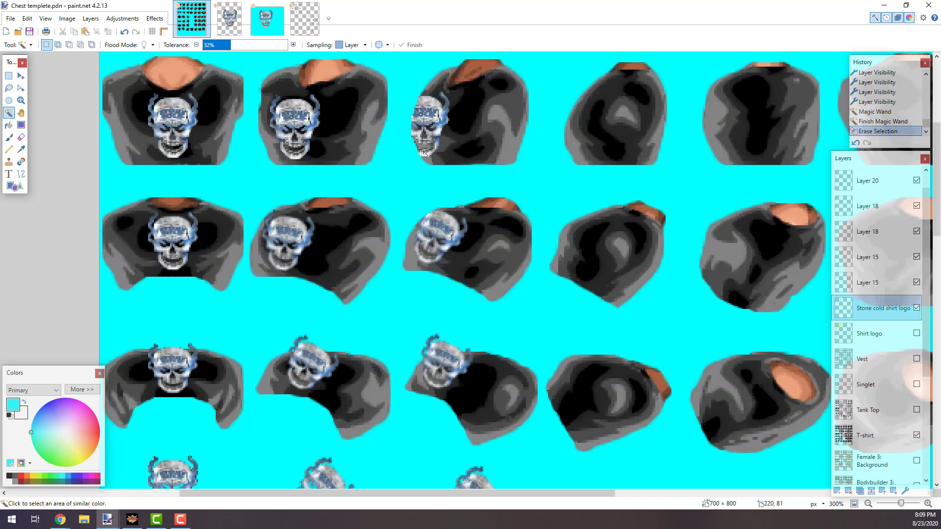
pyautogui.click(20, 100)
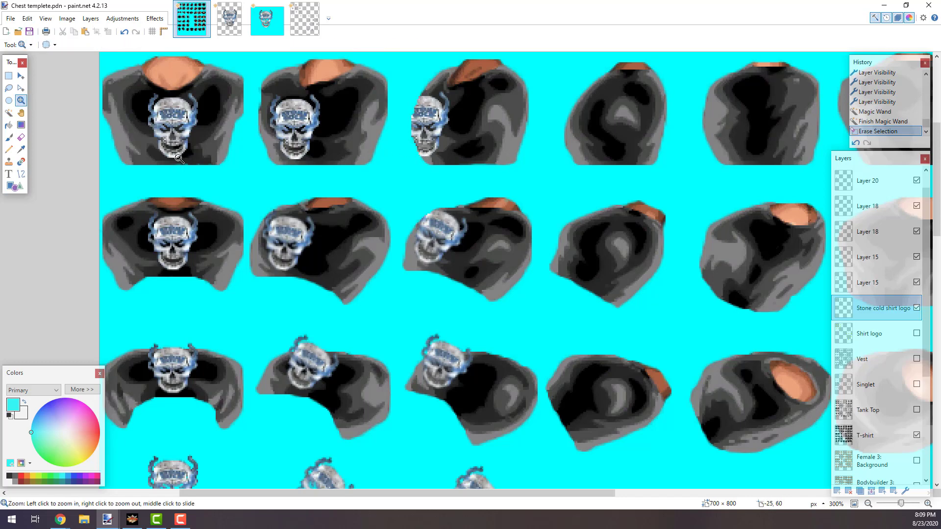
pyautogui.rightClick(502, 231)
pyautogui.rightClick(509, 231)
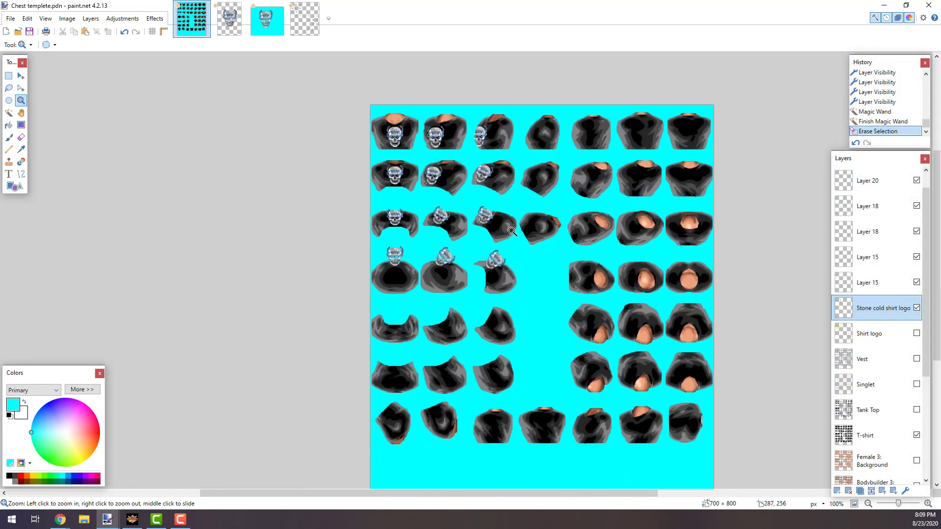